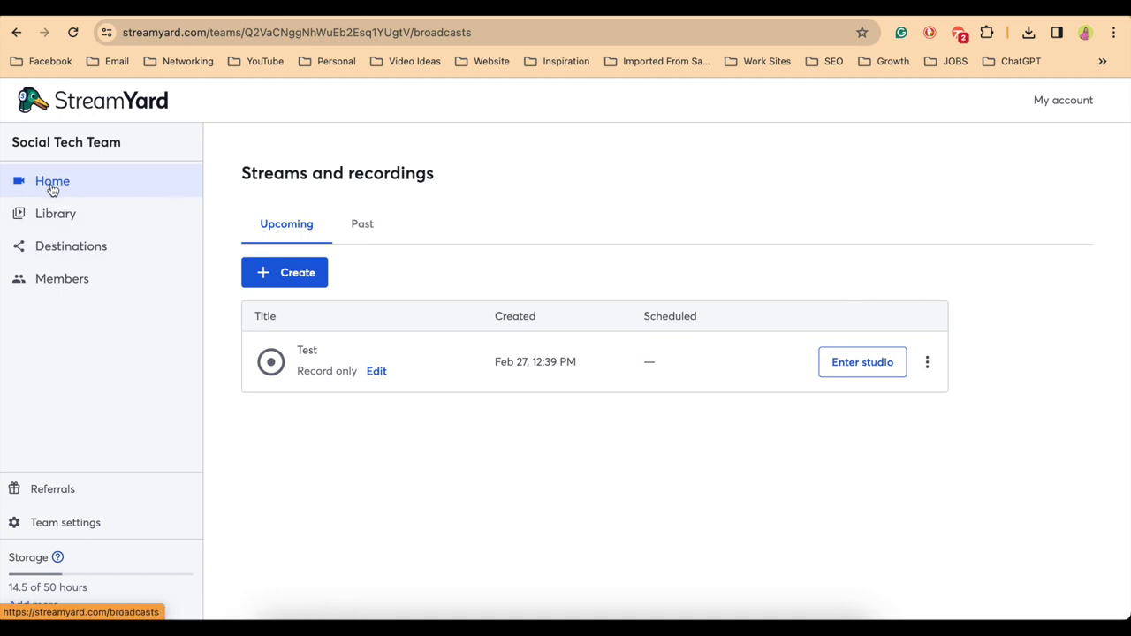
Start adding a custom RTMP destination and enter the Facebook test group's name as its nickname
{"action": "left_click", "coordinate": [55, 257]}
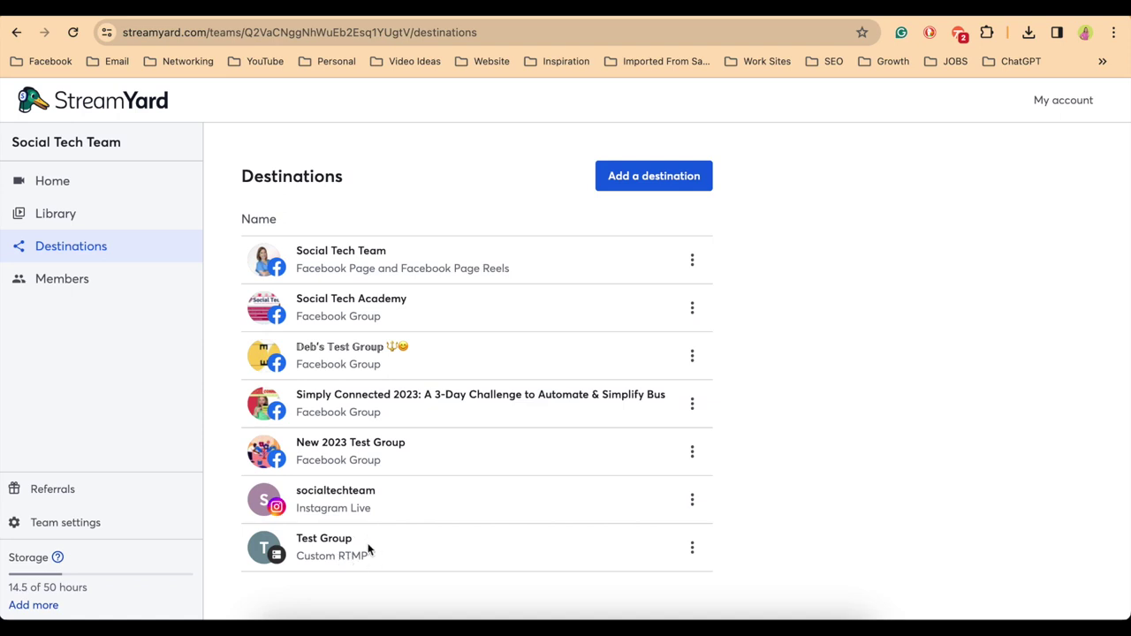
{"action": "left_click", "coordinate": [625, 178]}
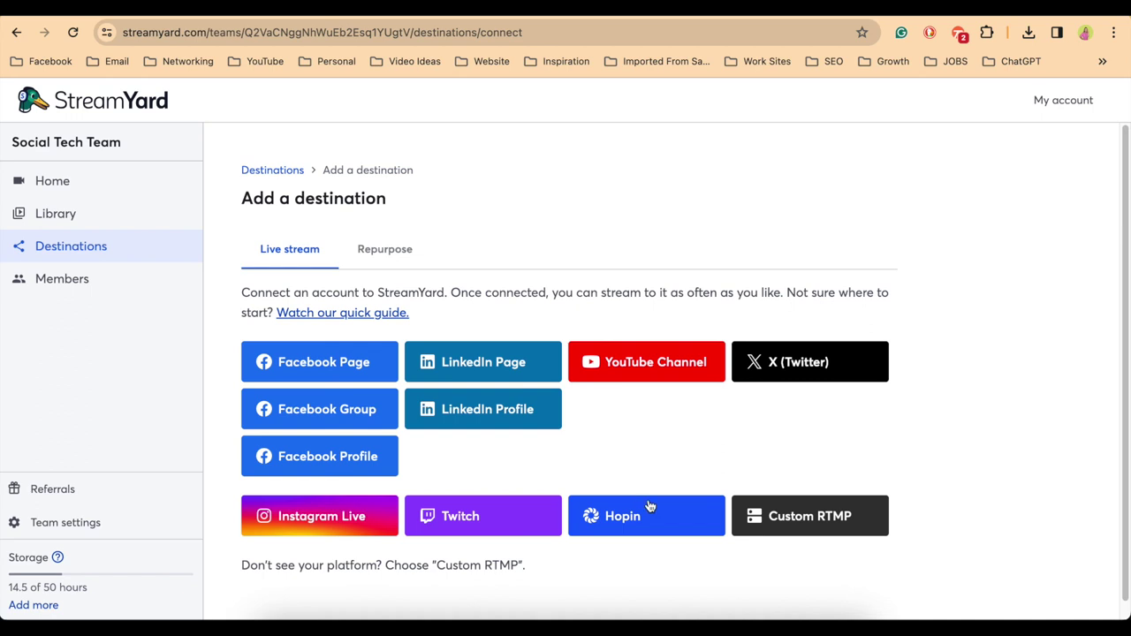
{"action": "left_click", "coordinate": [791, 527]}
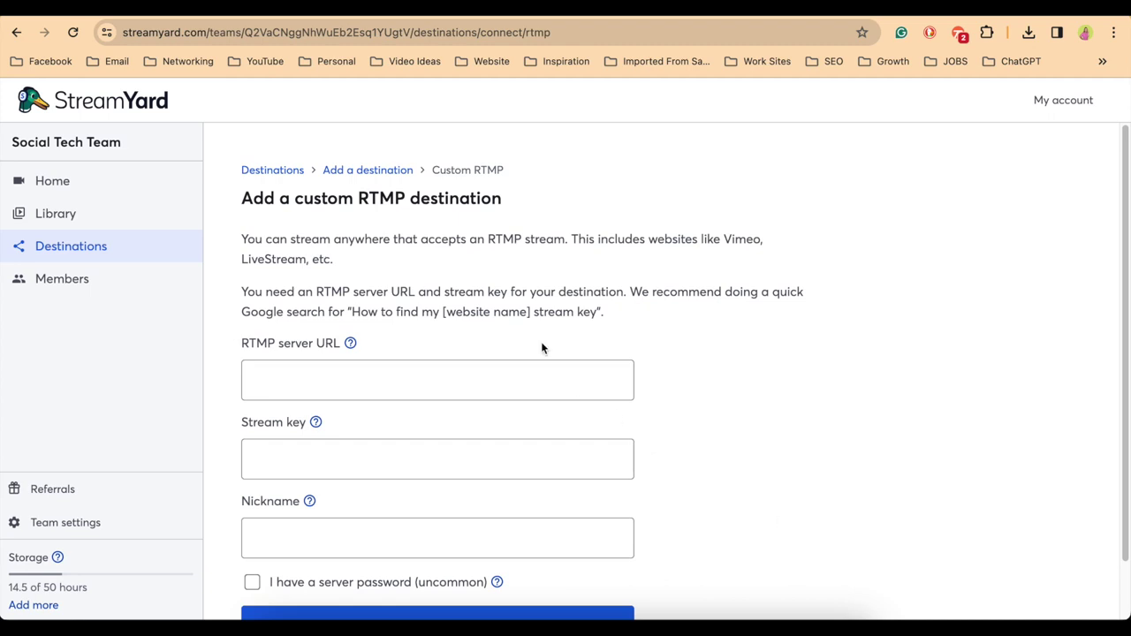
{"action": "scroll", "coordinate": [543, 348], "scroll_direction": "down", "scroll_amount": 1}
{"action": "scroll", "coordinate": [543, 344], "scroll_direction": "down", "scroll_amount": 1}
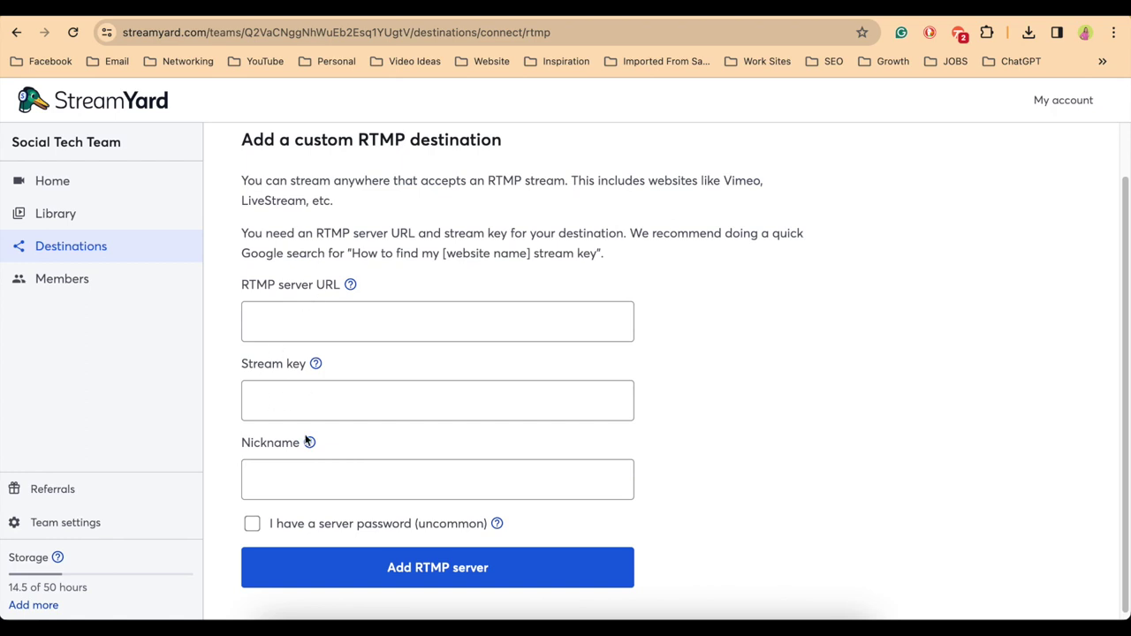
{"action": "left_click", "coordinate": [293, 481]}
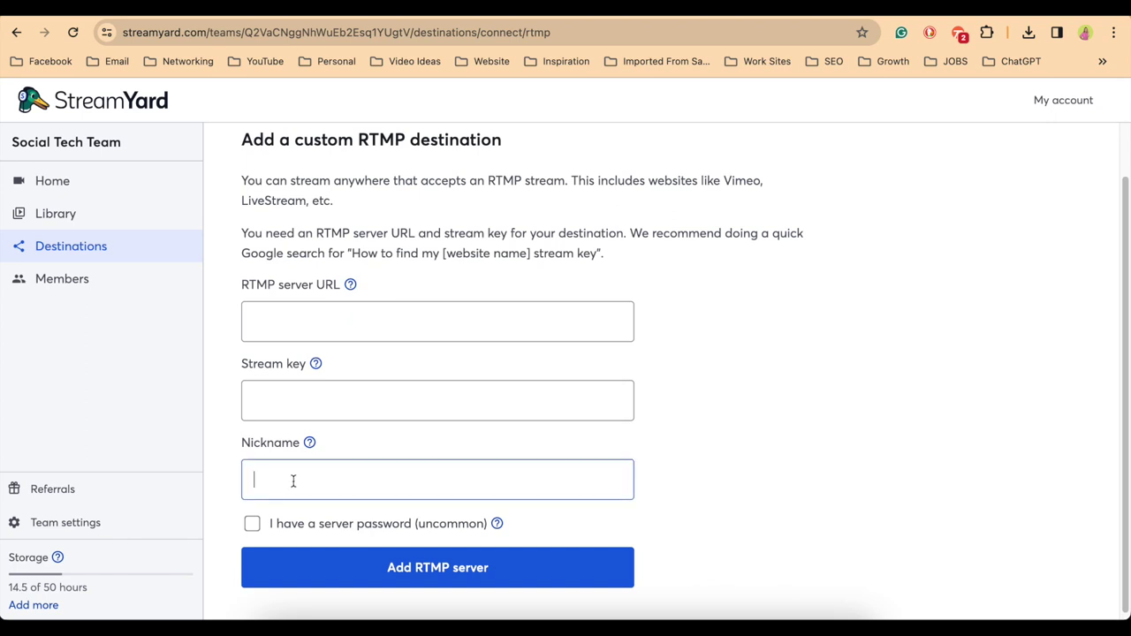
{"action": "type", "text": "Deb's Test Group"}
Switch to the Facebook test group and set up a live video from a new post, choosing to go live rather than create an event
{"action": "left_click", "coordinate": [164, 13]}
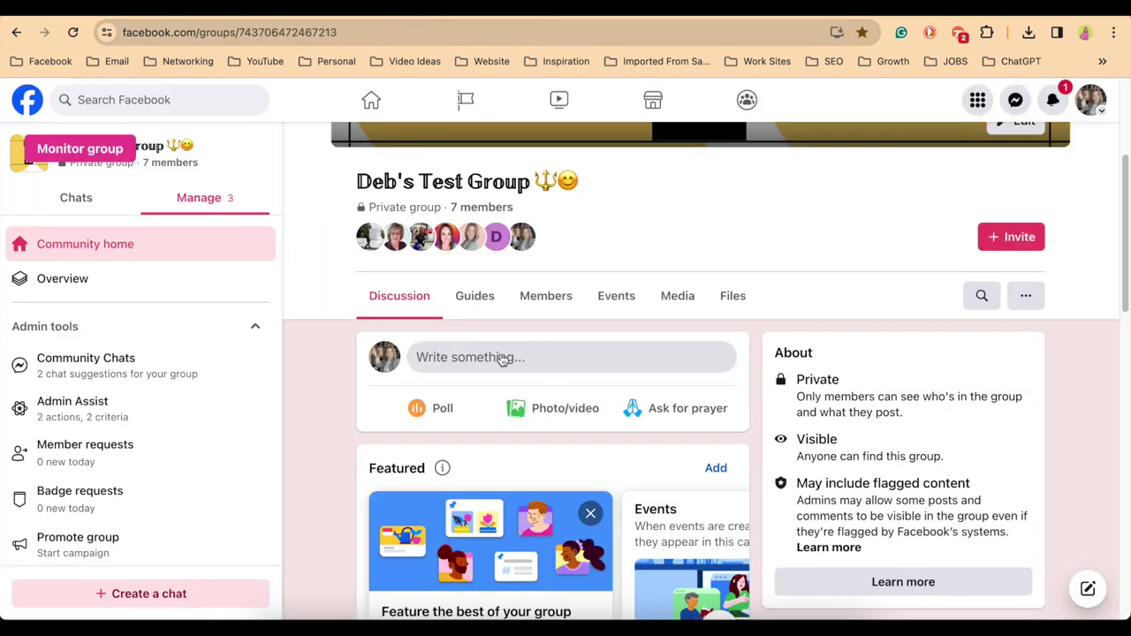
{"action": "left_click", "coordinate": [502, 358]}
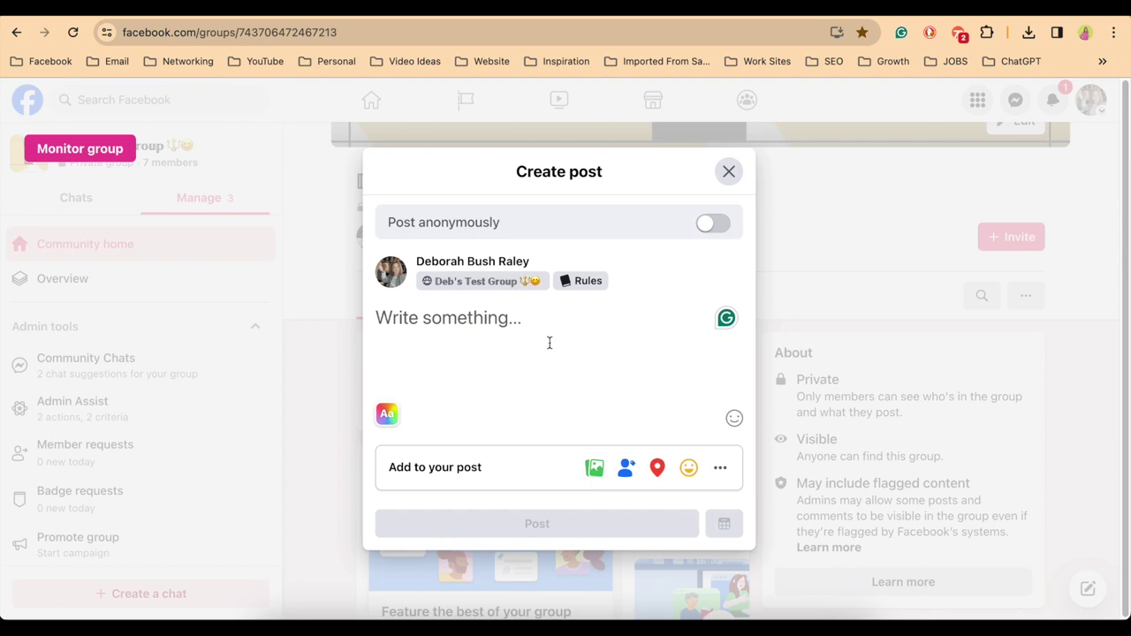
{"action": "left_click", "coordinate": [720, 469]}
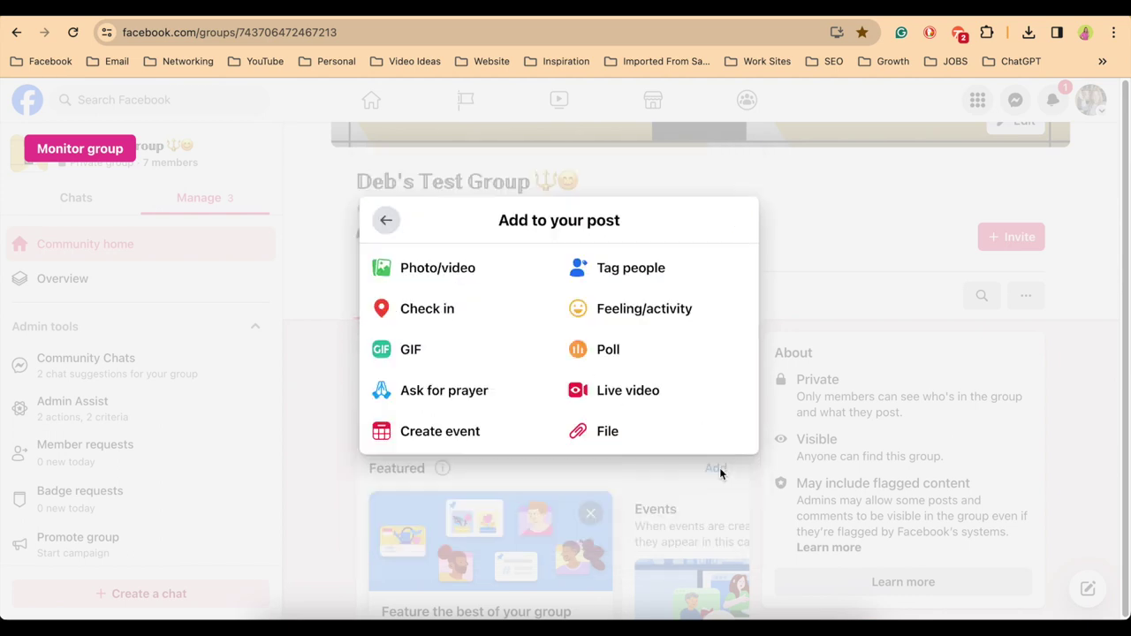
{"action": "left_click", "coordinate": [638, 395]}
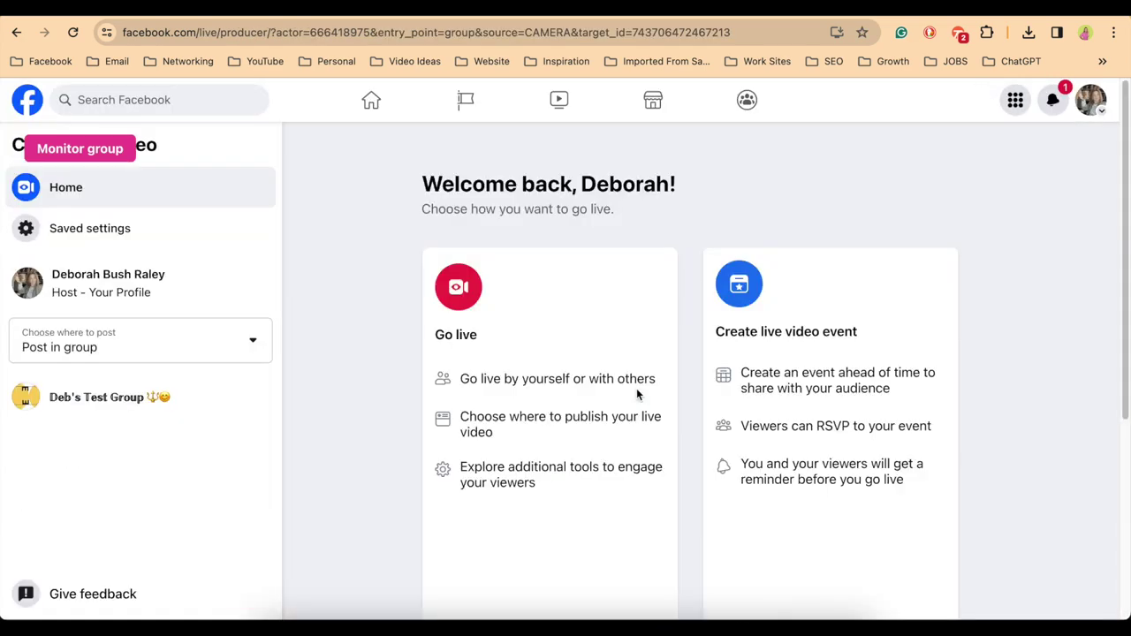
{"action": "scroll", "coordinate": [637, 388], "scroll_direction": "down", "scroll_amount": 2}
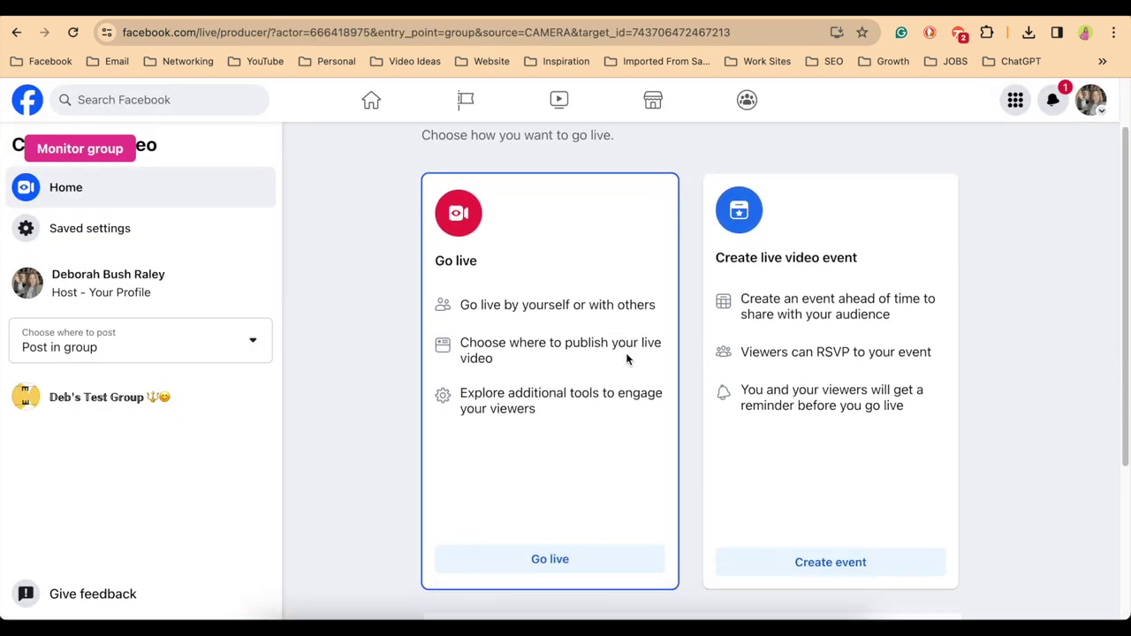
{"action": "scroll", "coordinate": [601, 318], "scroll_direction": "up", "scroll_amount": 1}
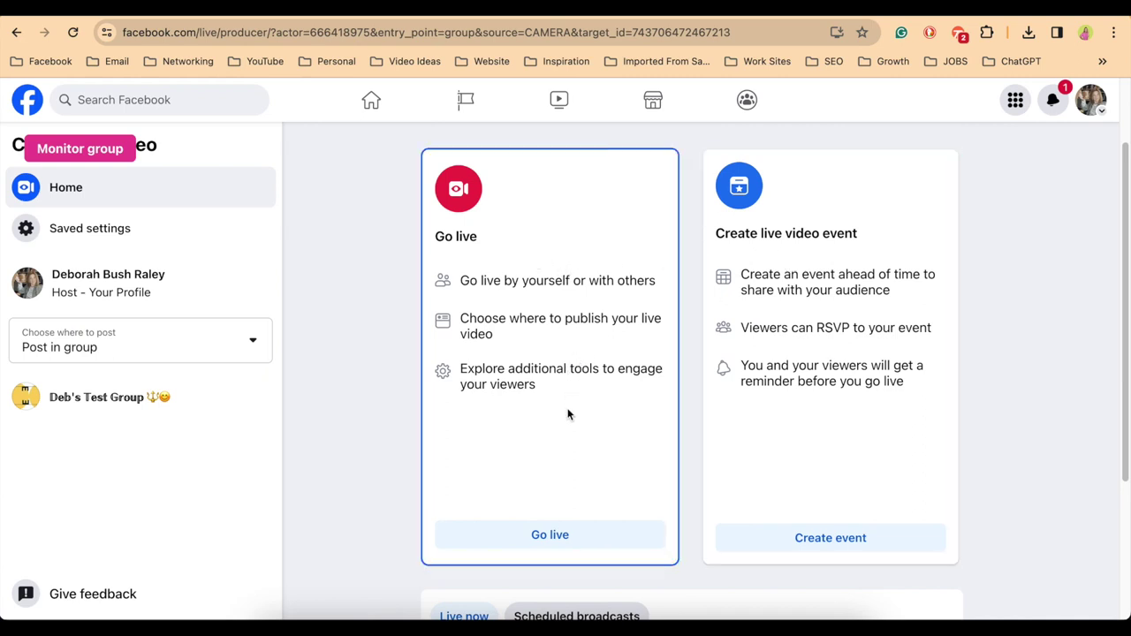
{"action": "left_click", "coordinate": [543, 537]}
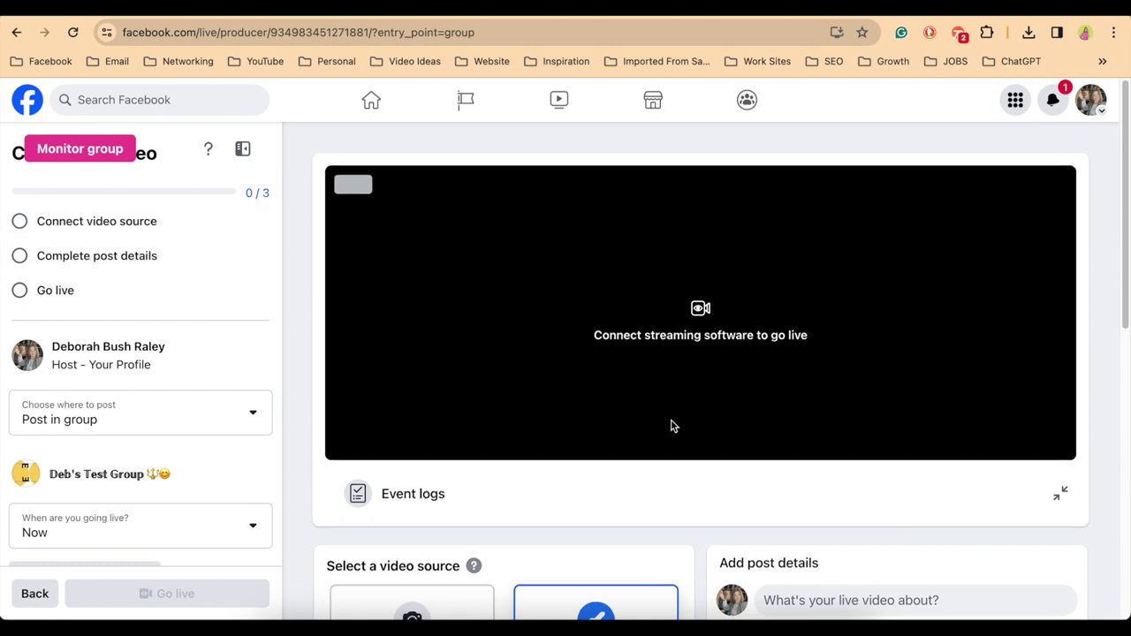
Enable the persistent stream key in the advanced settings of the streaming software setup
{"action": "scroll", "coordinate": [672, 425], "scroll_direction": "down", "scroll_amount": 5}
{"action": "scroll", "coordinate": [672, 428], "scroll_direction": "down", "scroll_amount": 1}
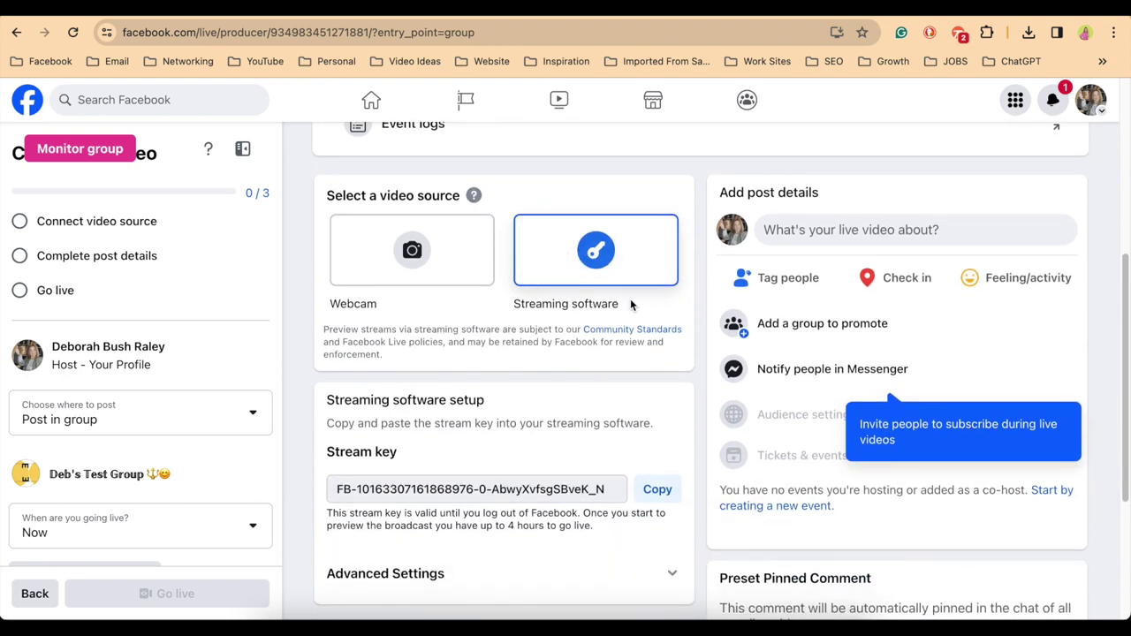
{"action": "scroll", "coordinate": [610, 297], "scroll_direction": "down", "scroll_amount": 2}
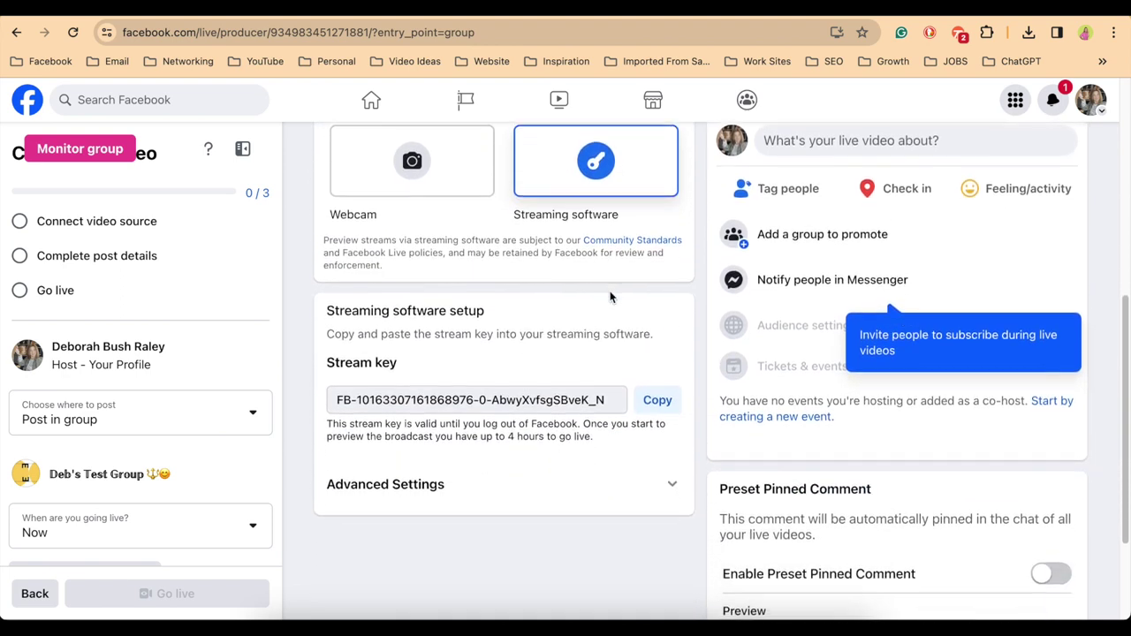
{"action": "scroll", "coordinate": [610, 297], "scroll_direction": "down", "scroll_amount": 1}
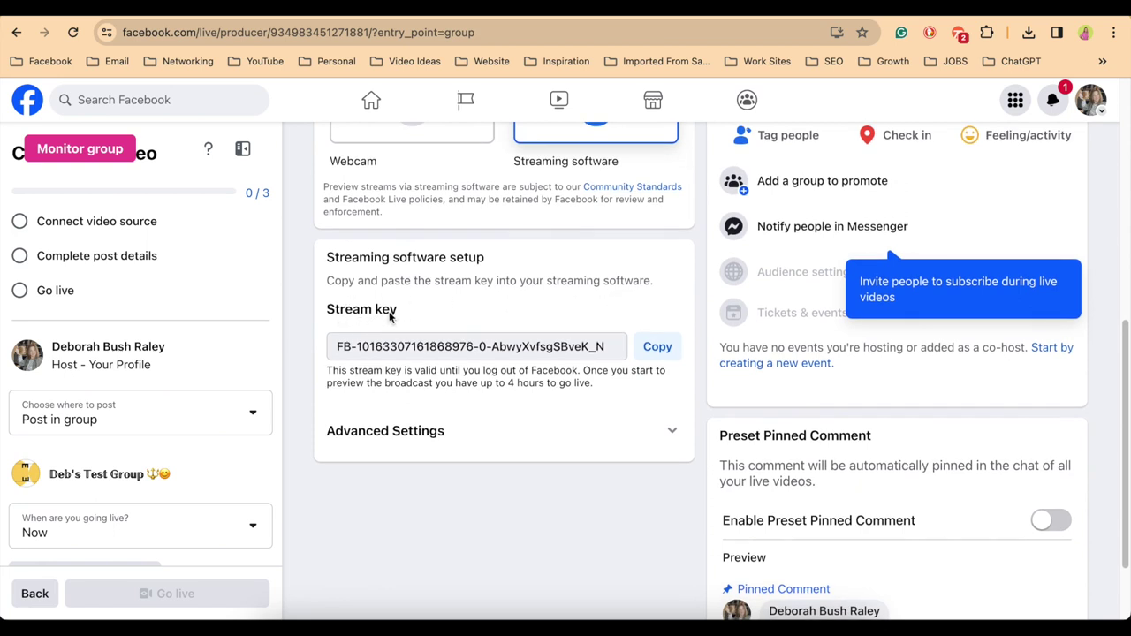
{"action": "left_click", "coordinate": [676, 434]}
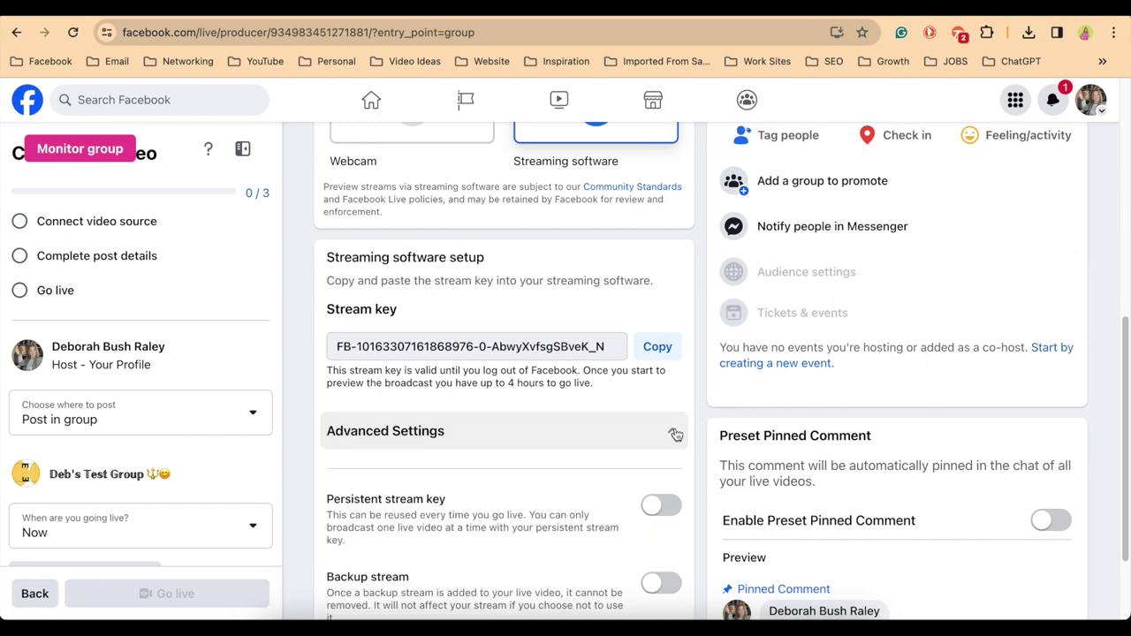
{"action": "scroll", "coordinate": [640, 432], "scroll_direction": "down", "scroll_amount": 3}
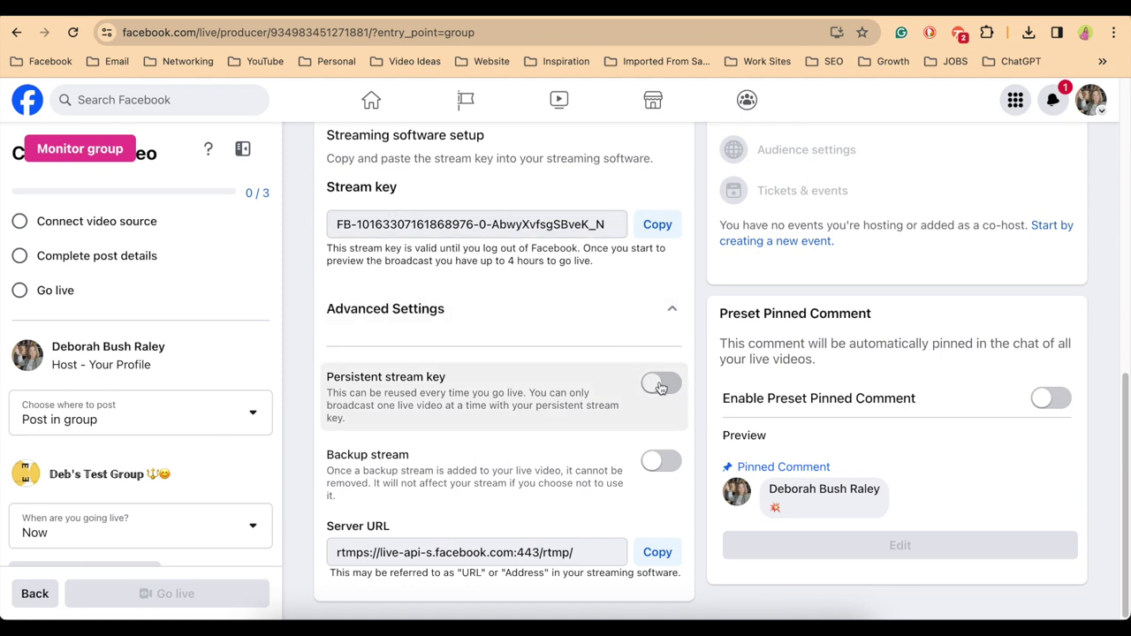
{"action": "left_click", "coordinate": [662, 385]}
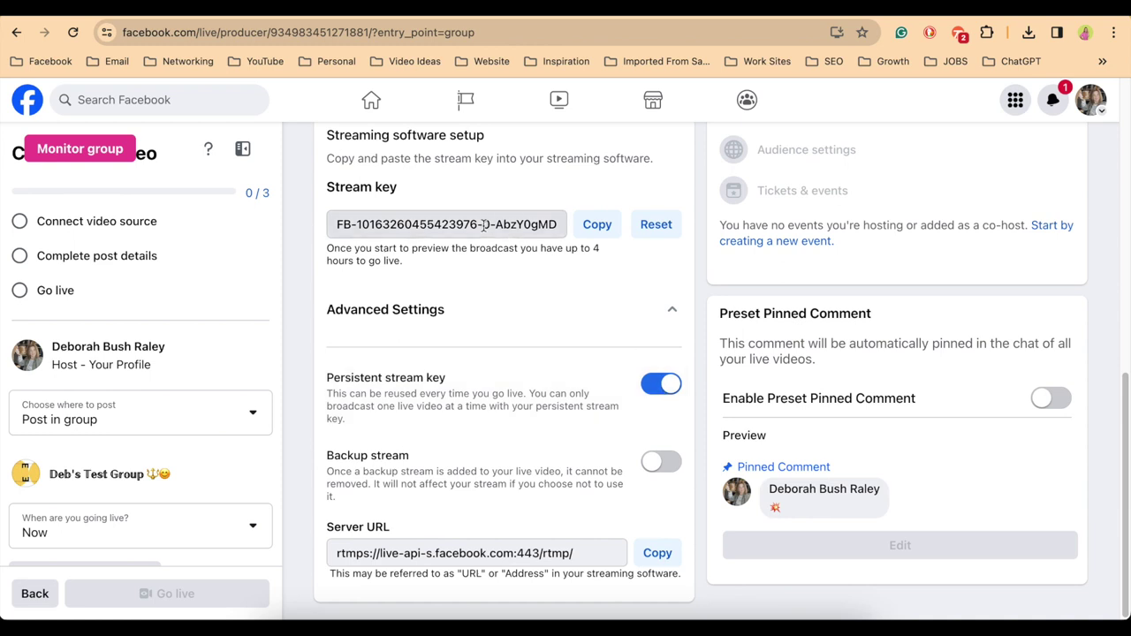
Copy the persistent stream key from Facebook and paste it into the stream key field of StreamYard's custom RTMP form
{"action": "left_click", "coordinate": [586, 224]}
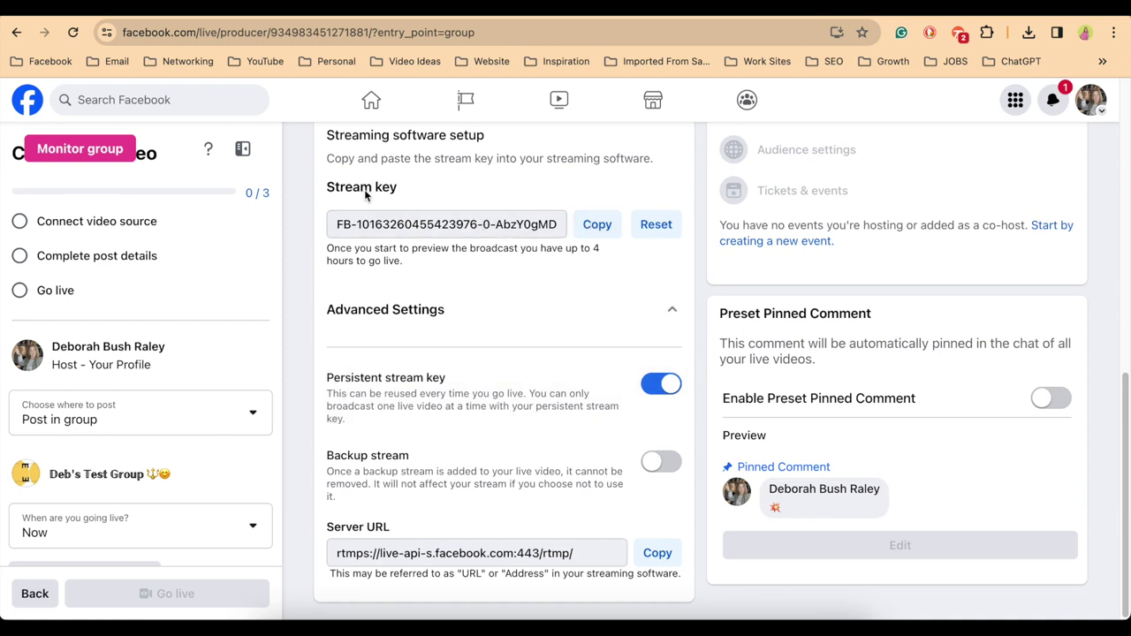
{"action": "left_click", "coordinate": [597, 224]}
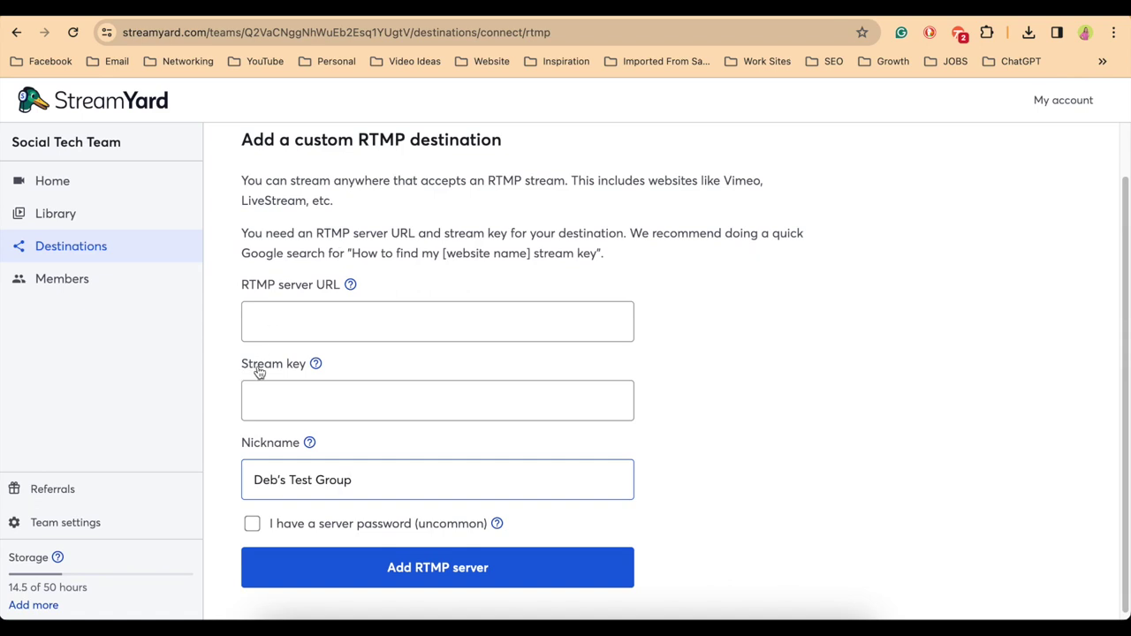
{"action": "left_click", "coordinate": [259, 398]}
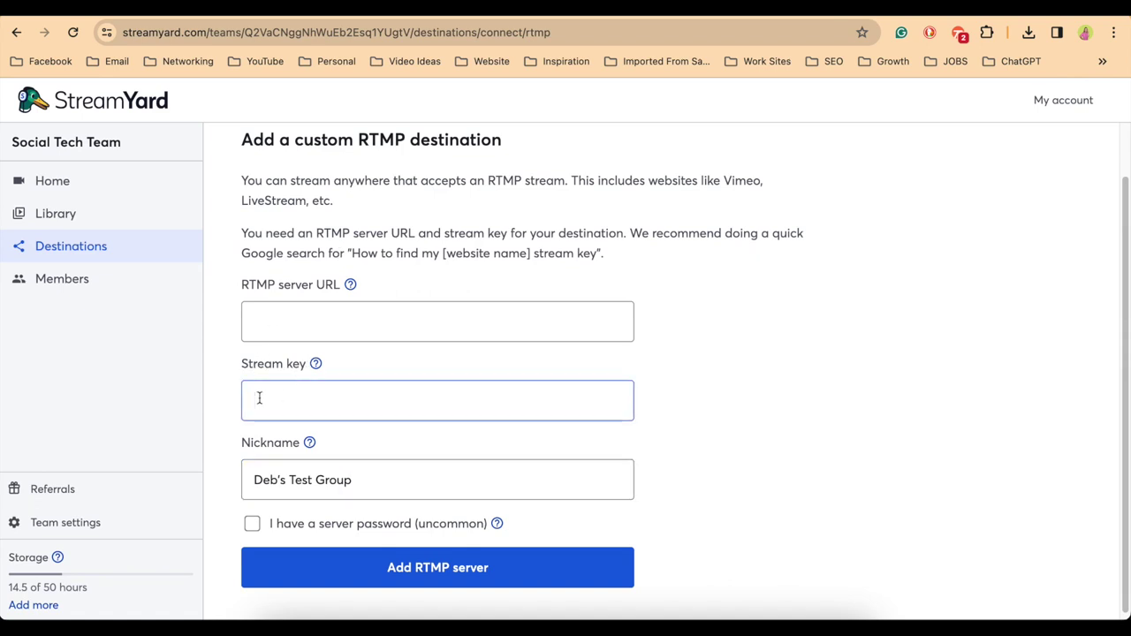
{"action": "key", "text": "super+v"}
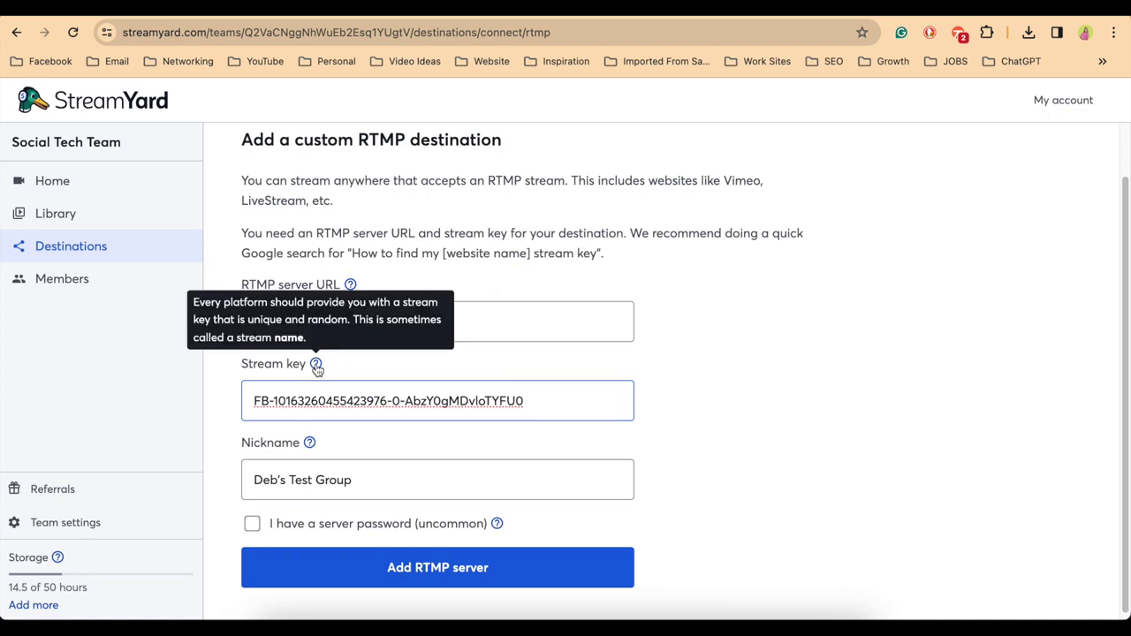
{"action": "left_click", "coordinate": [178, 18]}
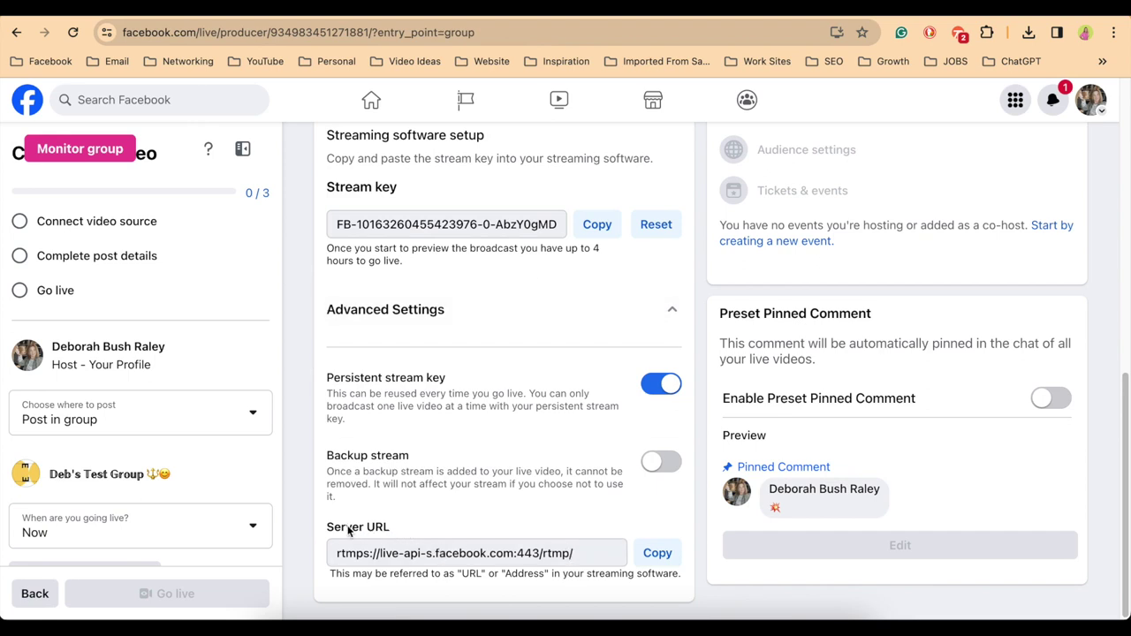
{"action": "left_click", "coordinate": [656, 555]}
{"action": "key", "text": "ctrl+Tab"}
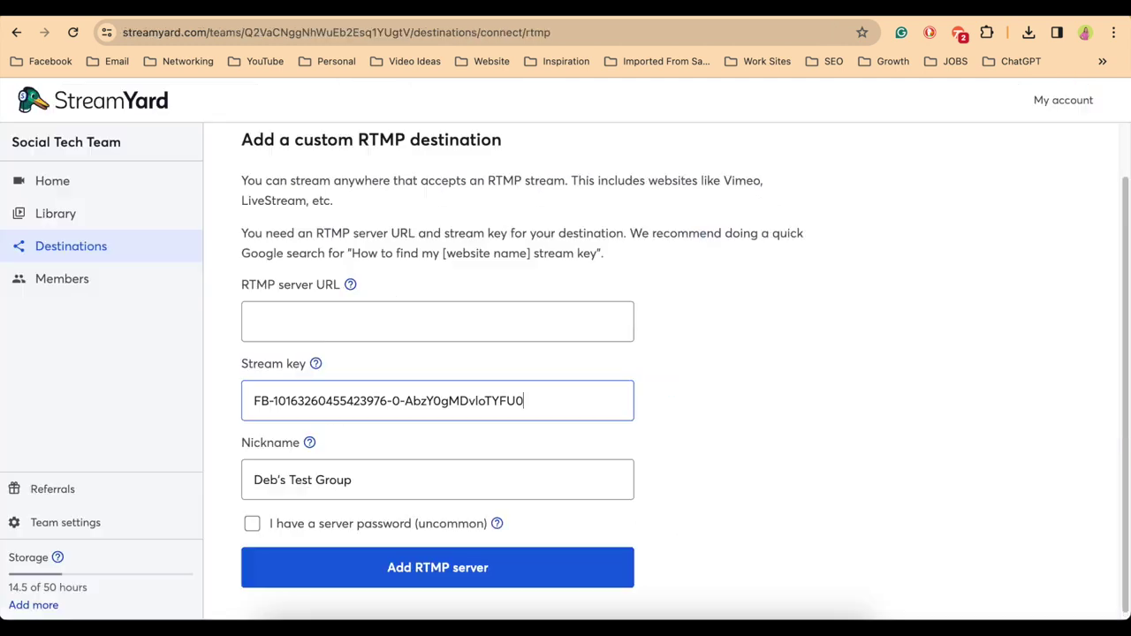
{"action": "left_click", "coordinate": [254, 322]}
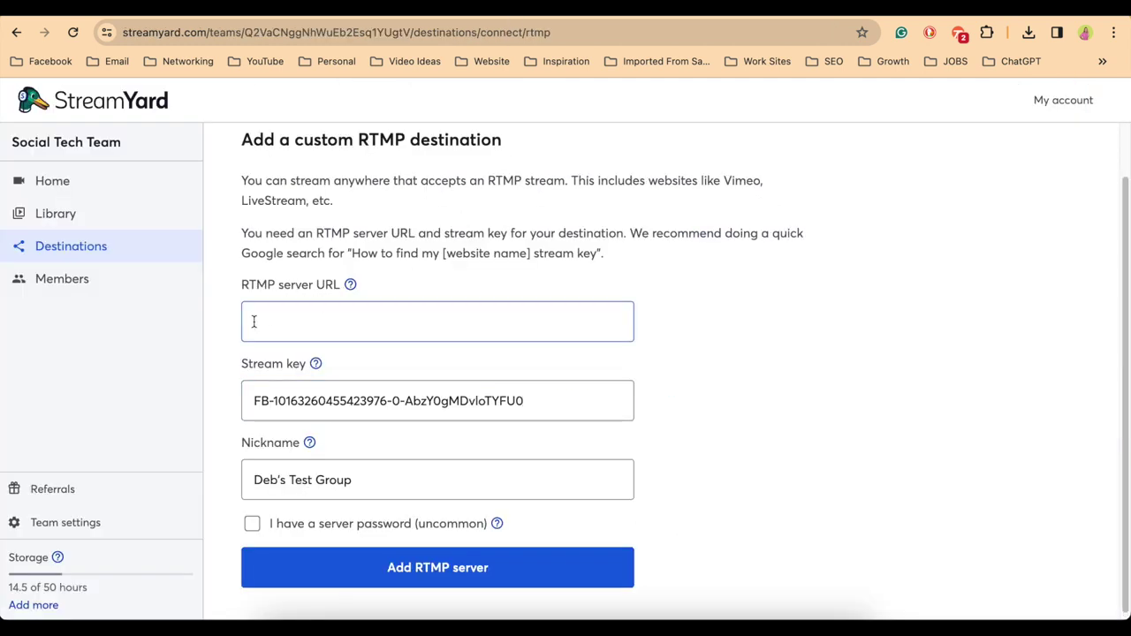
{"action": "key", "text": "ctrl+v"}
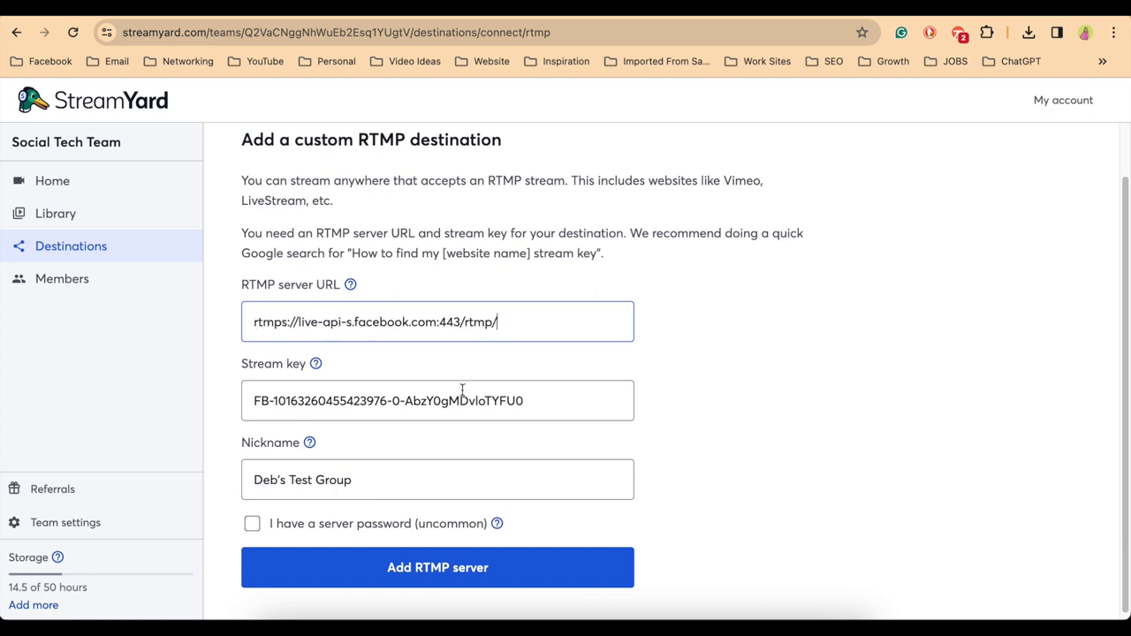
{"action": "left_click", "coordinate": [425, 575]}
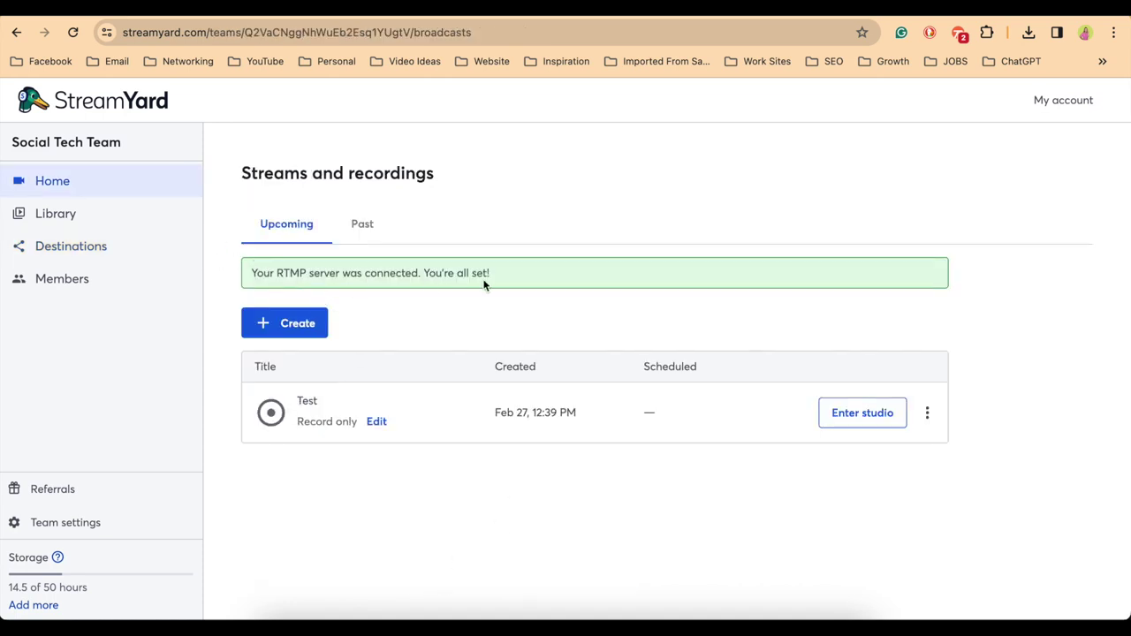
Check the destinations list for the newly added custom RTMP entry
{"action": "left_click", "coordinate": [77, 252]}
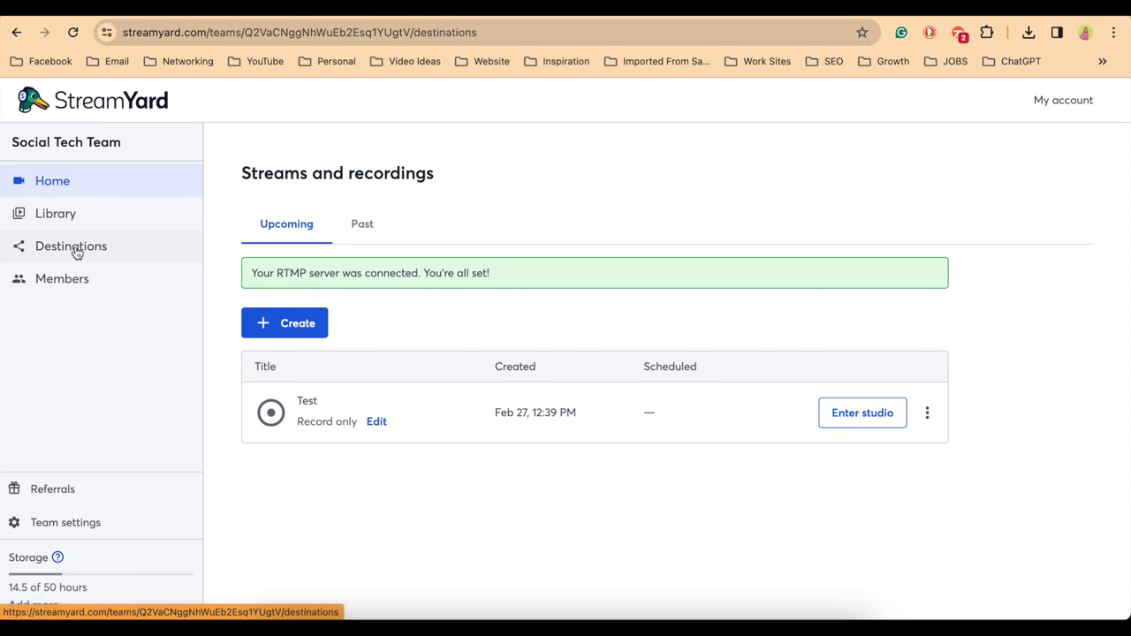
{"action": "scroll", "coordinate": [373, 320], "scroll_direction": "down", "scroll_amount": 3}
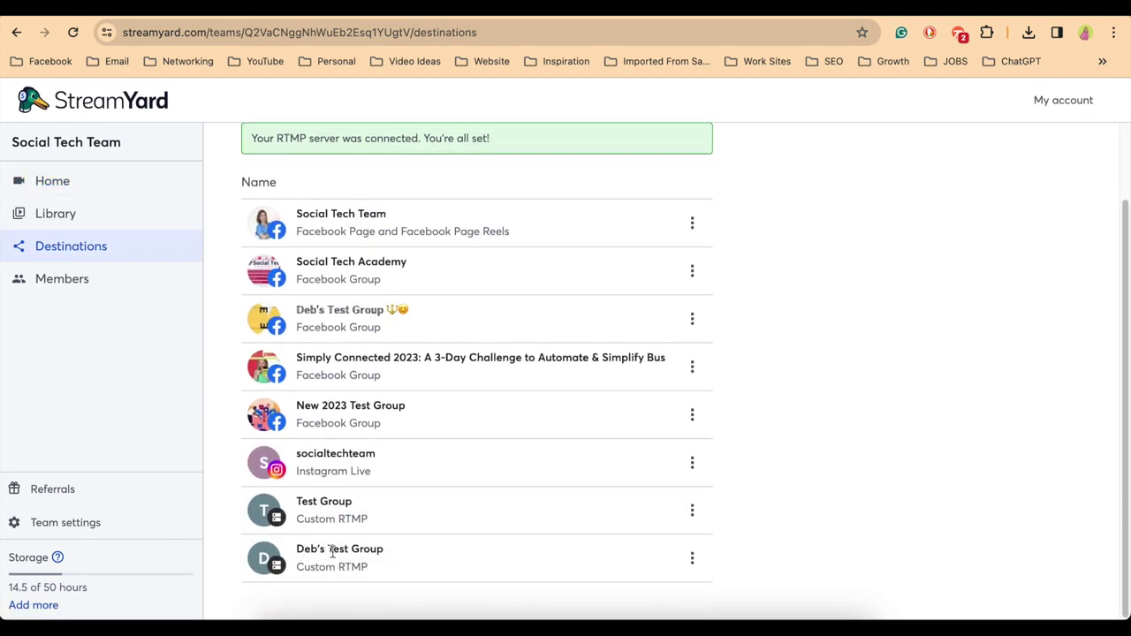
{"action": "scroll", "coordinate": [353, 562], "scroll_direction": "up", "scroll_amount": 3}
Create a studio live stream titled "Test Broadcast" to the test group's new custom RTMP destination
{"action": "key", "text": "alt+Left"}
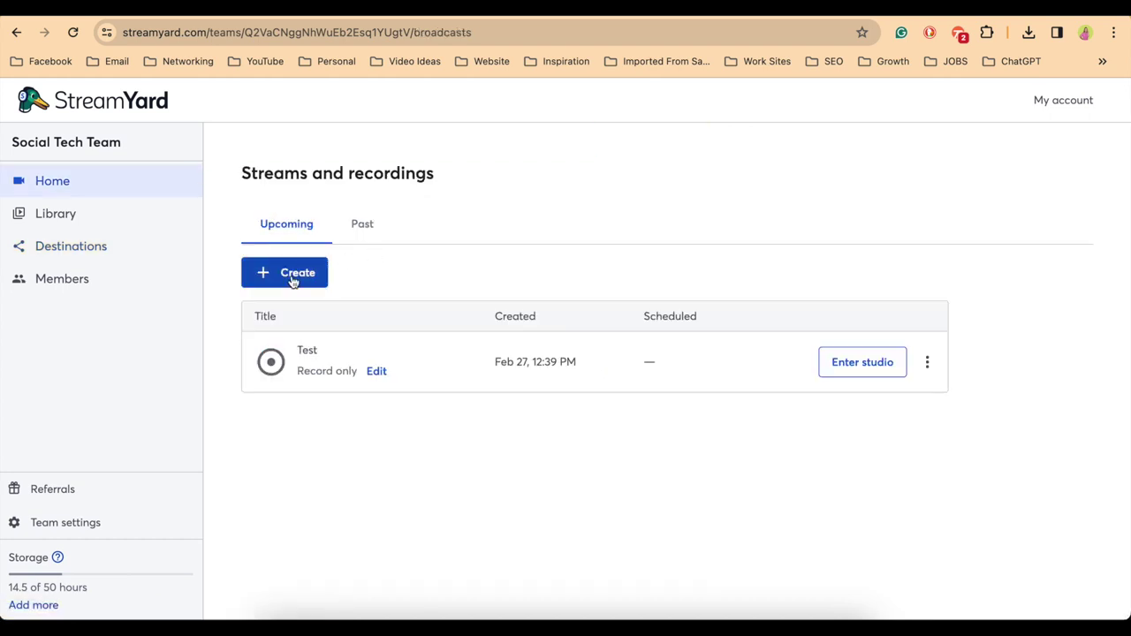
{"action": "left_click", "coordinate": [293, 275]}
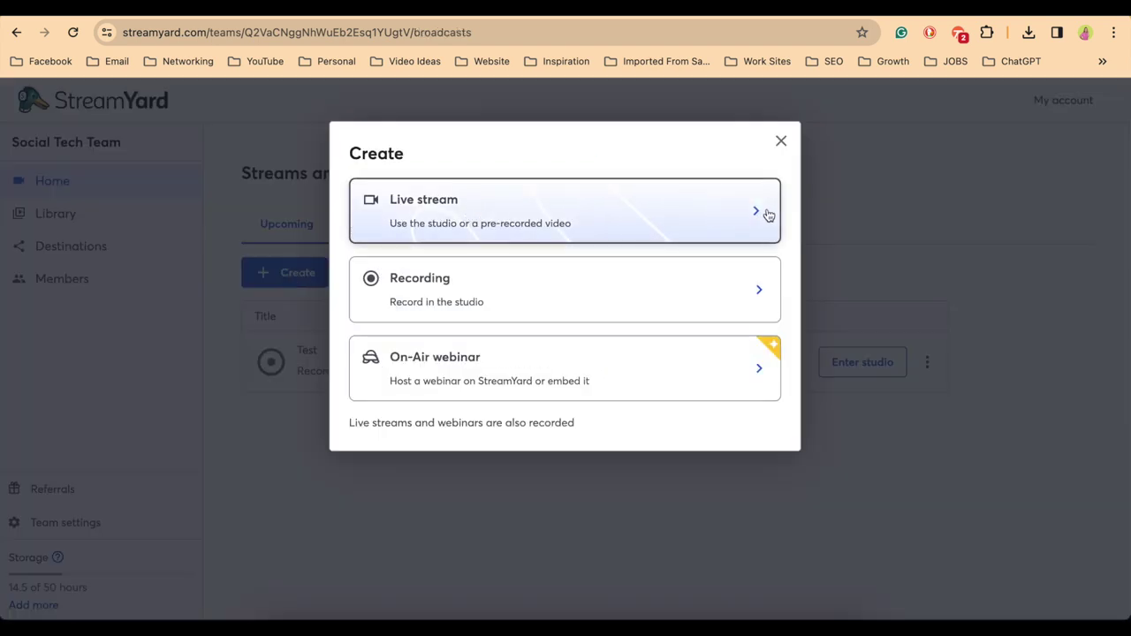
{"action": "left_click", "coordinate": [758, 215]}
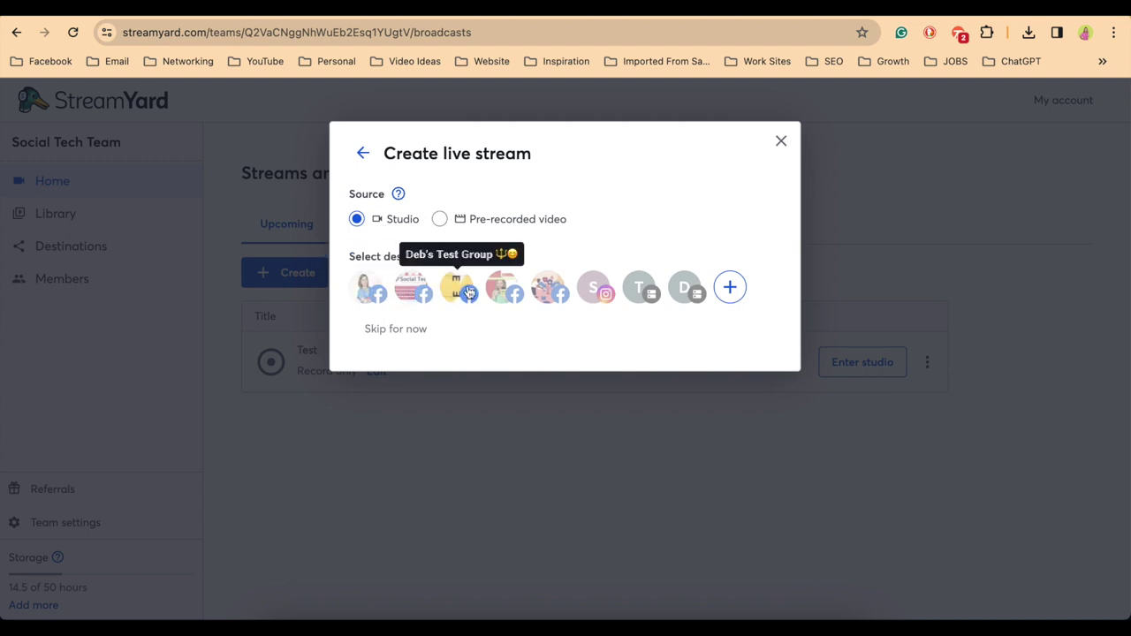
{"action": "left_click", "coordinate": [683, 288]}
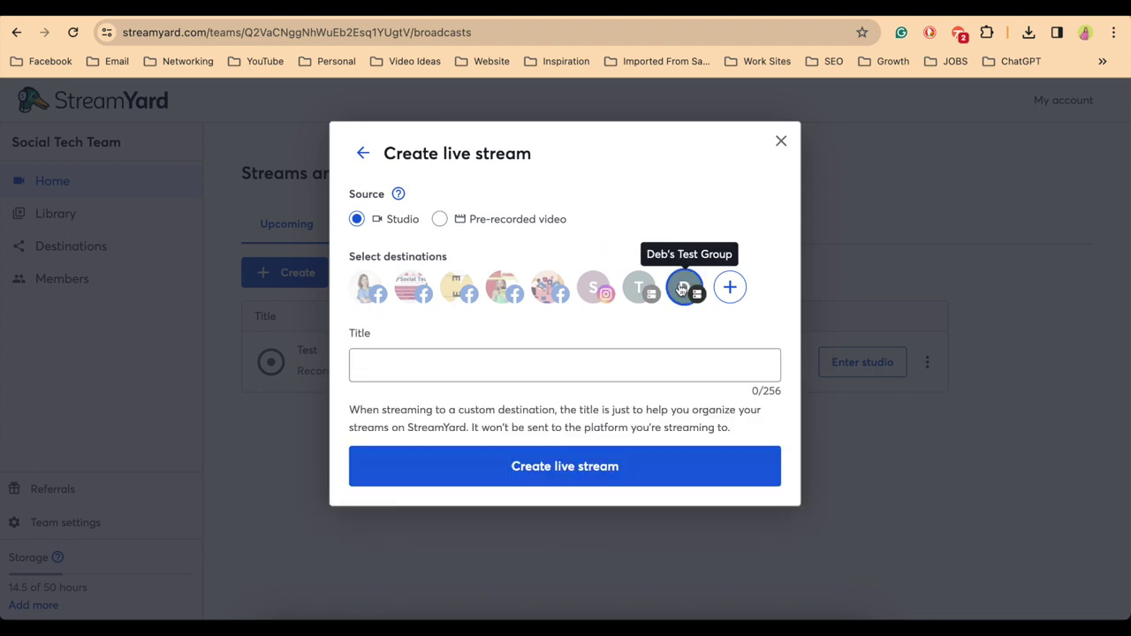
{"action": "left_click", "coordinate": [491, 365]}
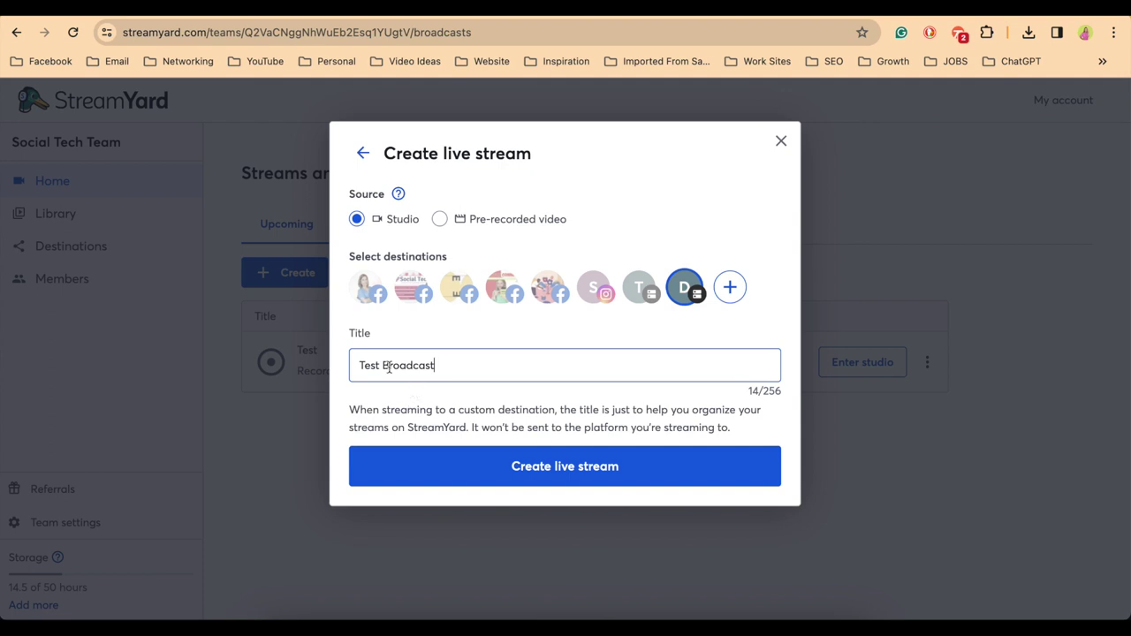
{"action": "left_click", "coordinate": [542, 455]}
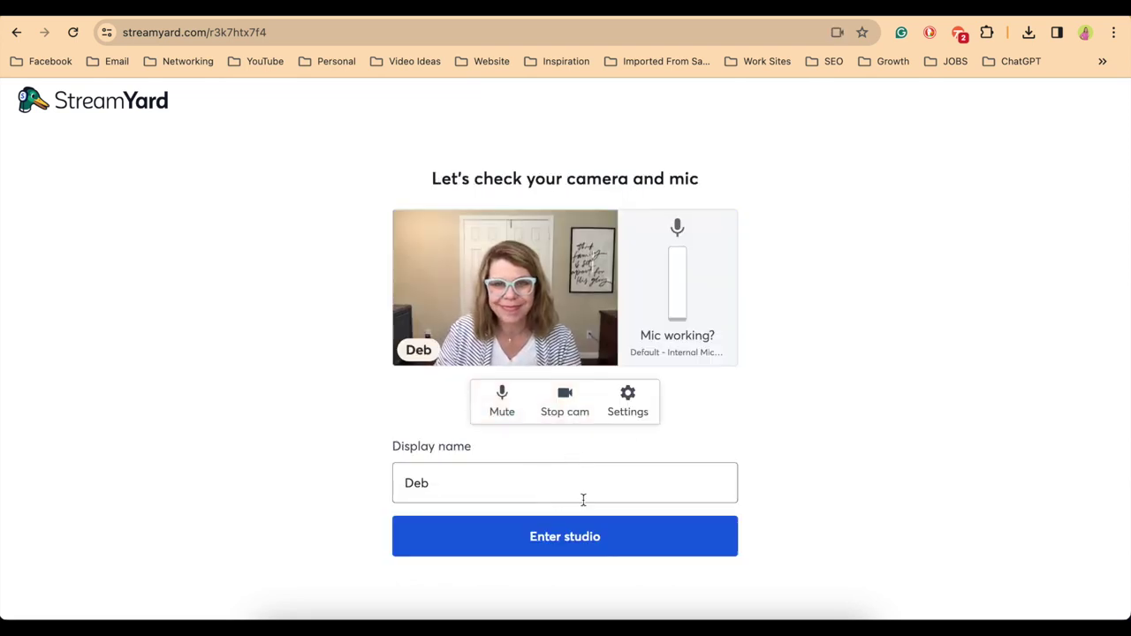
Enter the StreamYard studio for the test broadcast and add the host's camera to the stage
{"action": "left_click", "coordinate": [556, 543]}
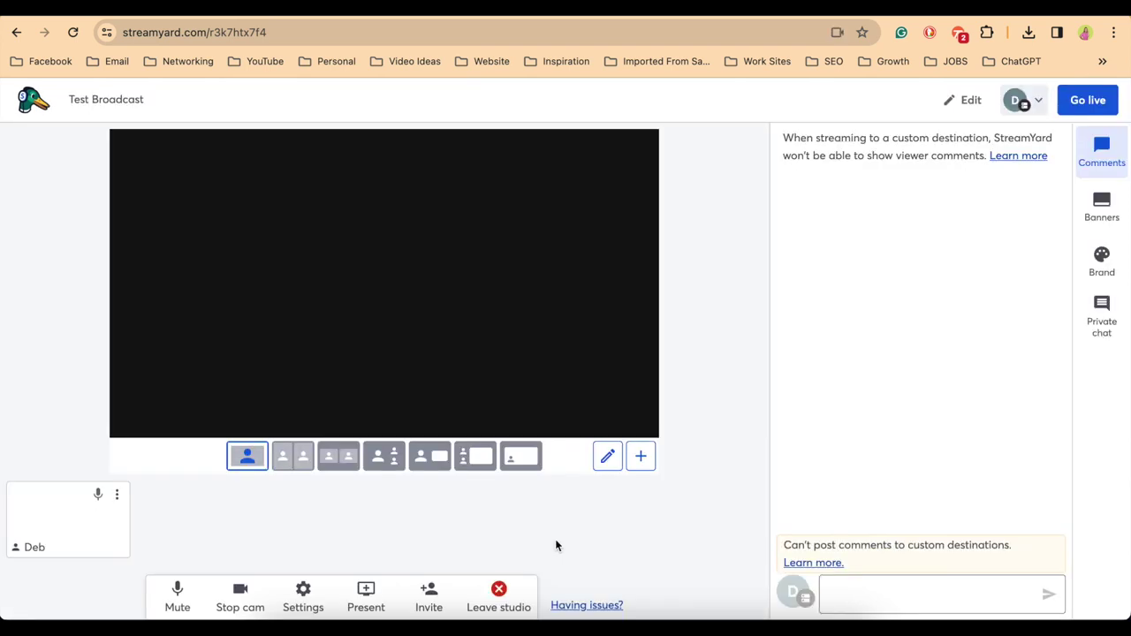
{"action": "mouse_move", "coordinate": [120, 512]}
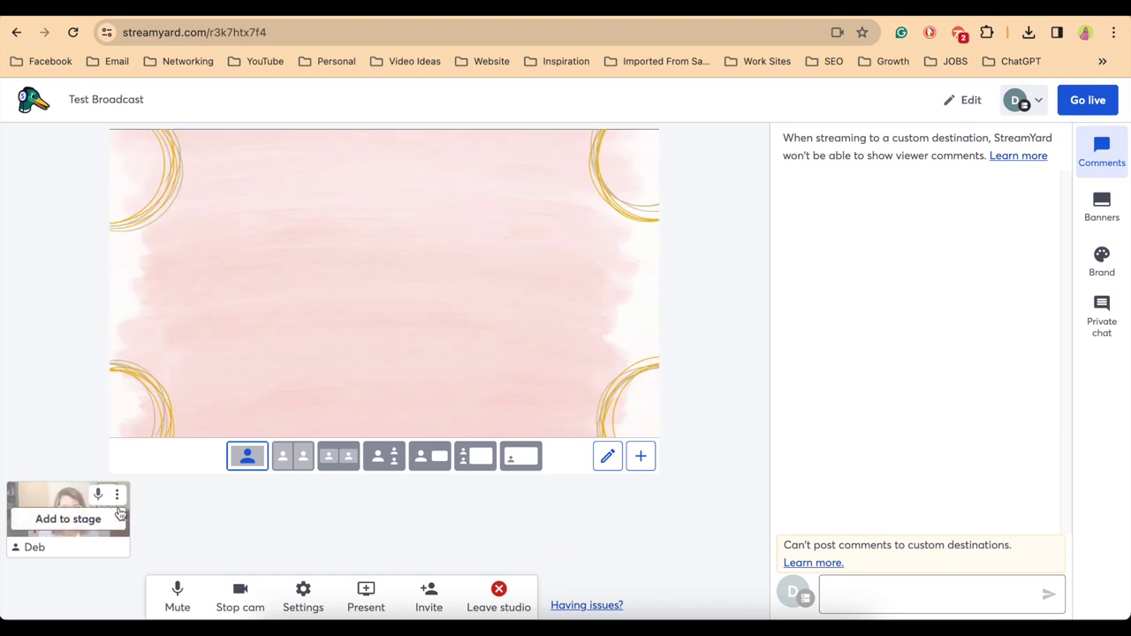
{"action": "left_click", "coordinate": [68, 519]}
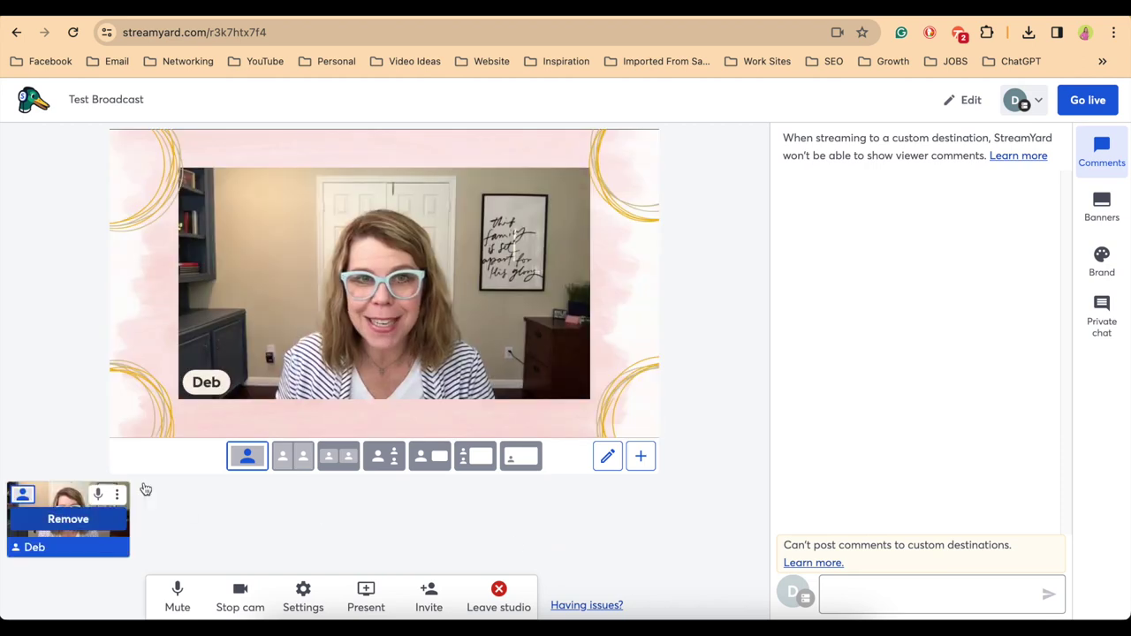
Start the test broadcast live from the studio with local recordings left off
{"action": "left_click", "coordinate": [1087, 102]}
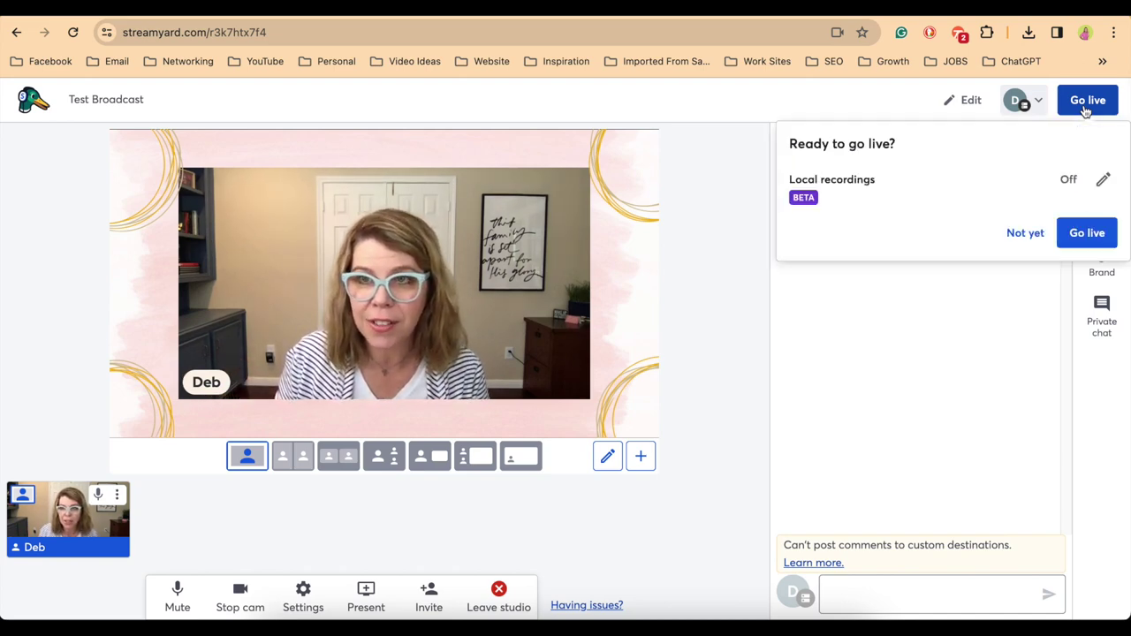
{"action": "left_click", "coordinate": [1086, 231]}
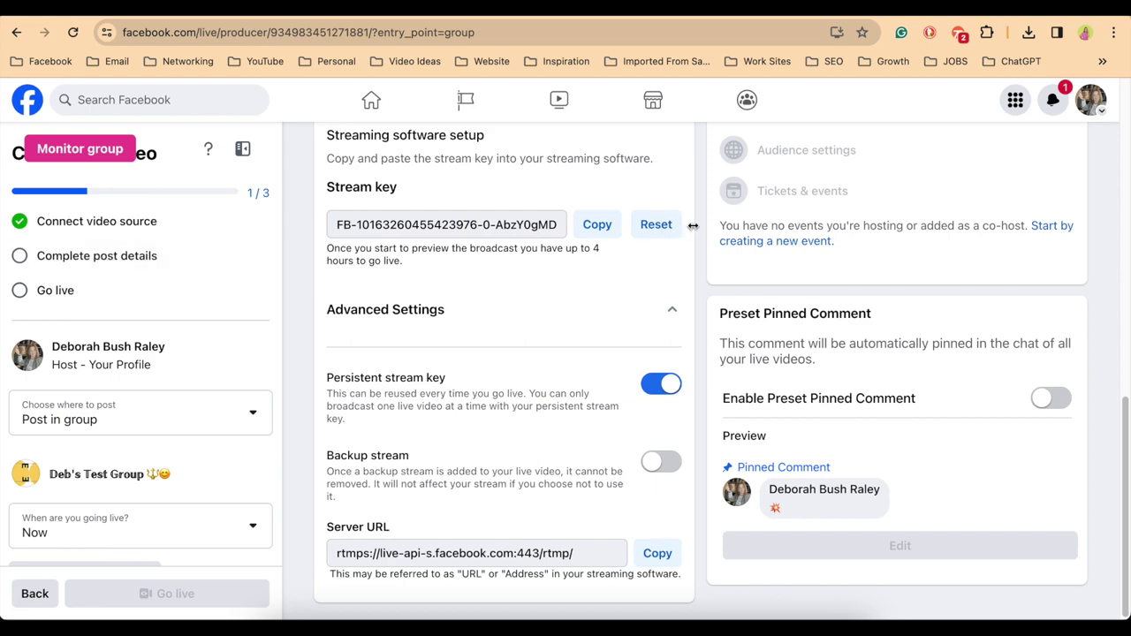
In Facebook's live producer, fill in the post details with title "Test" and description "Test" and save them
{"action": "scroll", "coordinate": [821, 232], "scroll_direction": "up", "scroll_amount": 3}
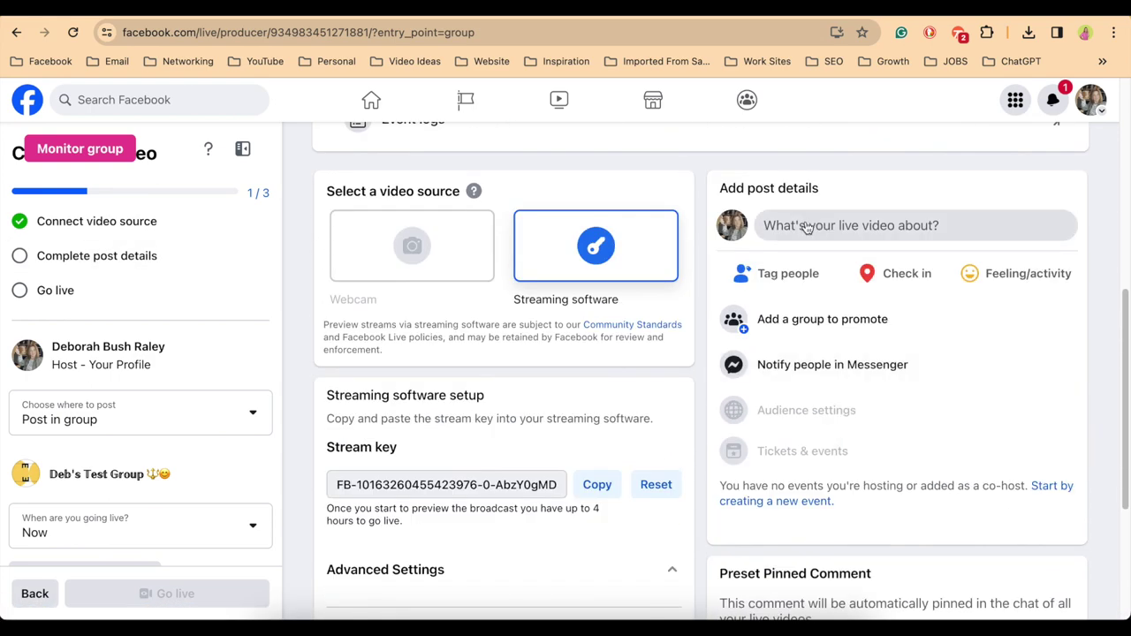
{"action": "left_click", "coordinate": [808, 229]}
{"action": "left_click", "coordinate": [463, 284]}
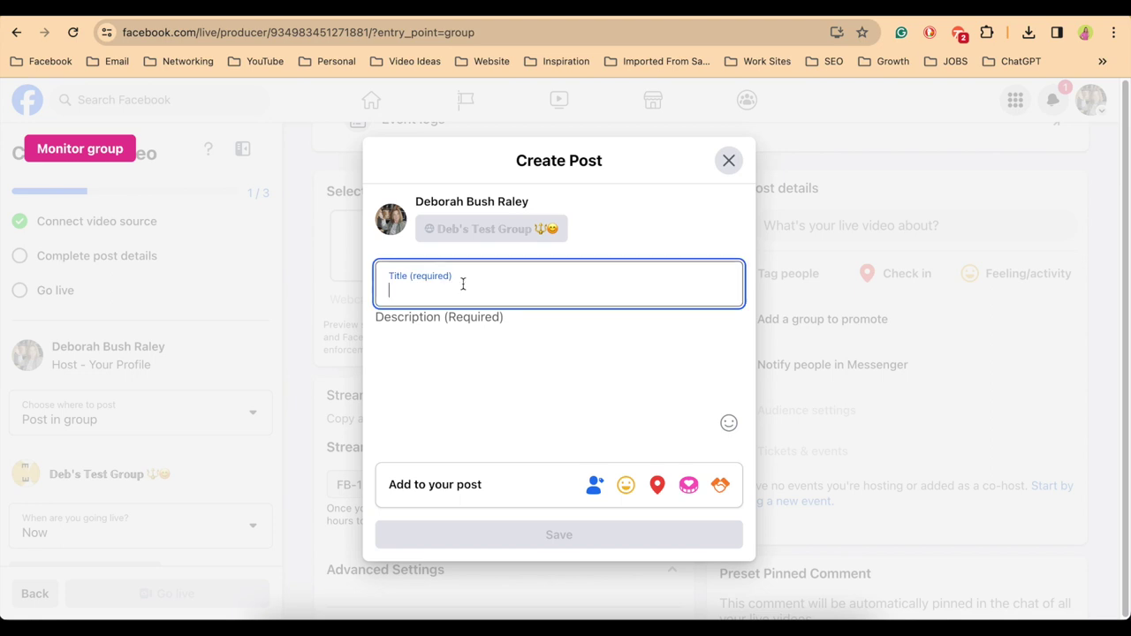
{"action": "type", "text": "Test"}
{"action": "left_click", "coordinate": [380, 328]}
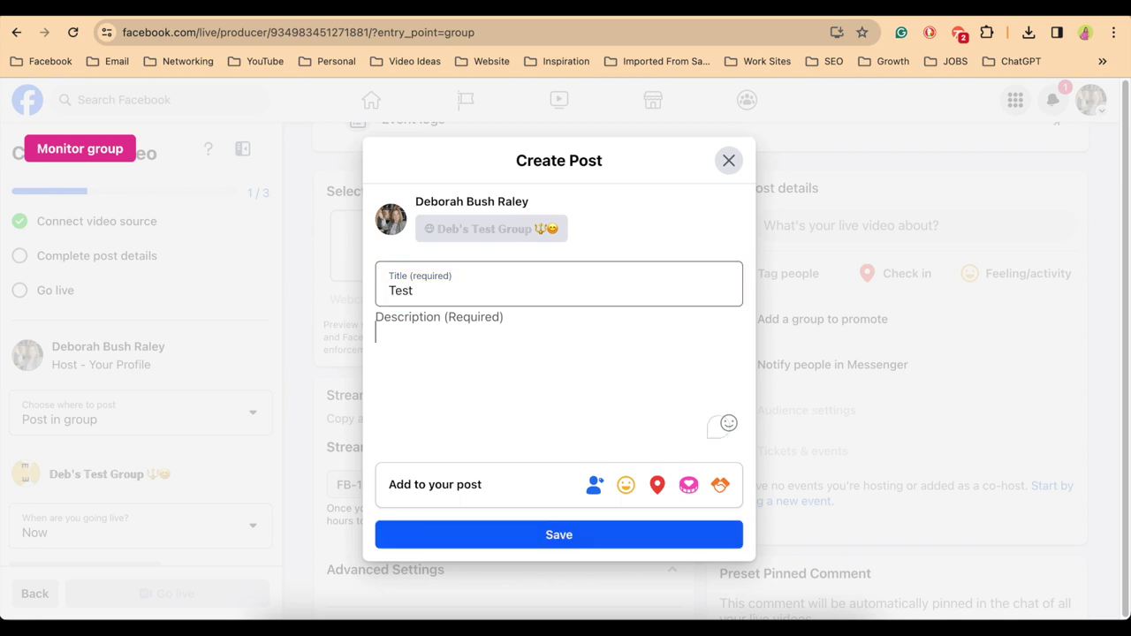
{"action": "type", "text": "Tes"}
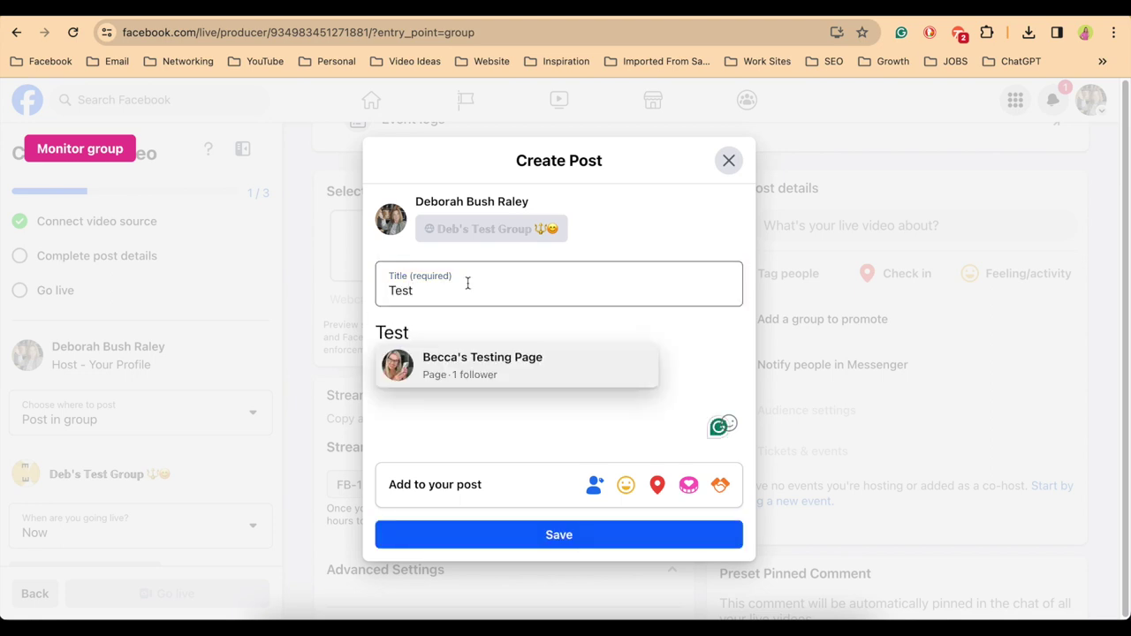
{"action": "type", "text": "t"}
{"action": "left_click", "coordinate": [510, 331]}
{"action": "left_click", "coordinate": [533, 534]}
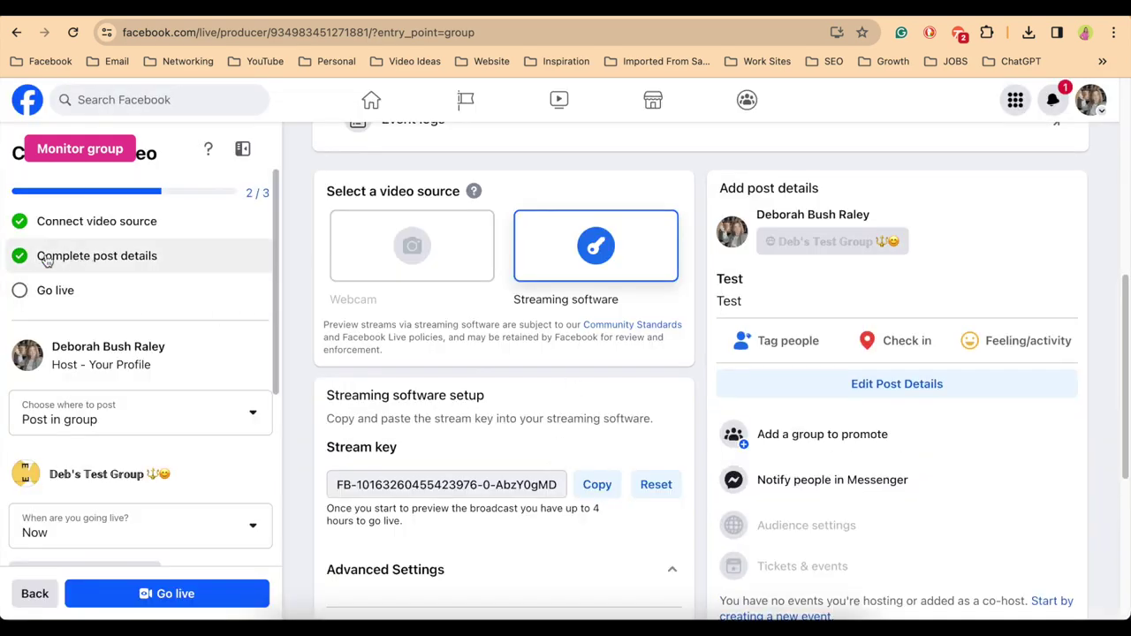
{"action": "scroll", "coordinate": [790, 274], "scroll_direction": "down", "scroll_amount": 4}
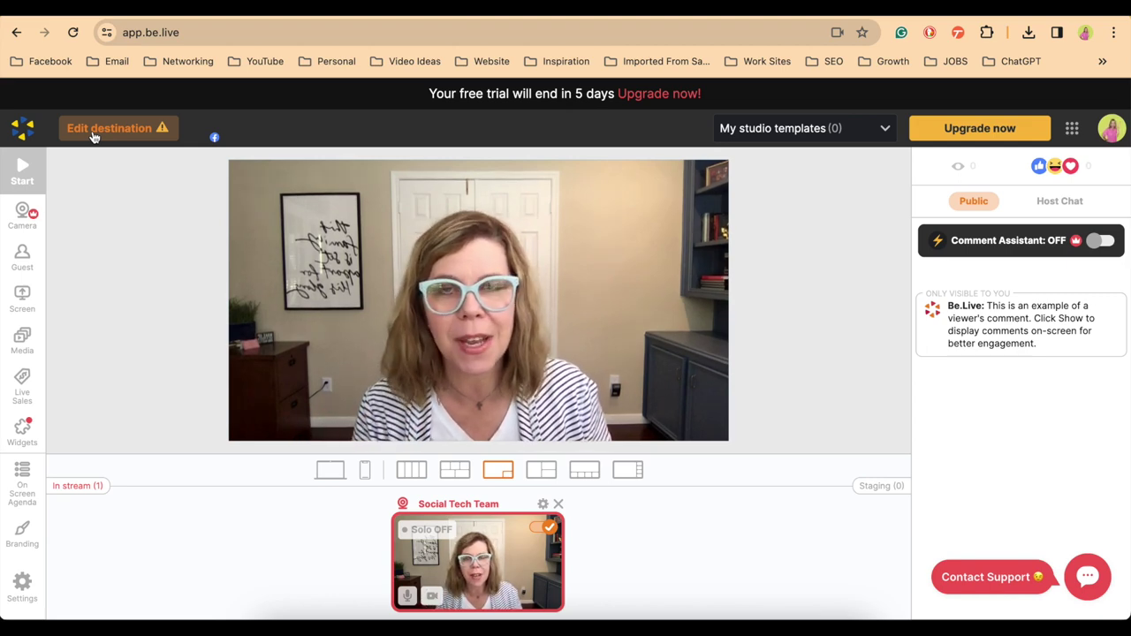
In the Be.Live studio, edit the stream destination and change its platform from Facebook to Custom RTMP
{"action": "left_click", "coordinate": [94, 134]}
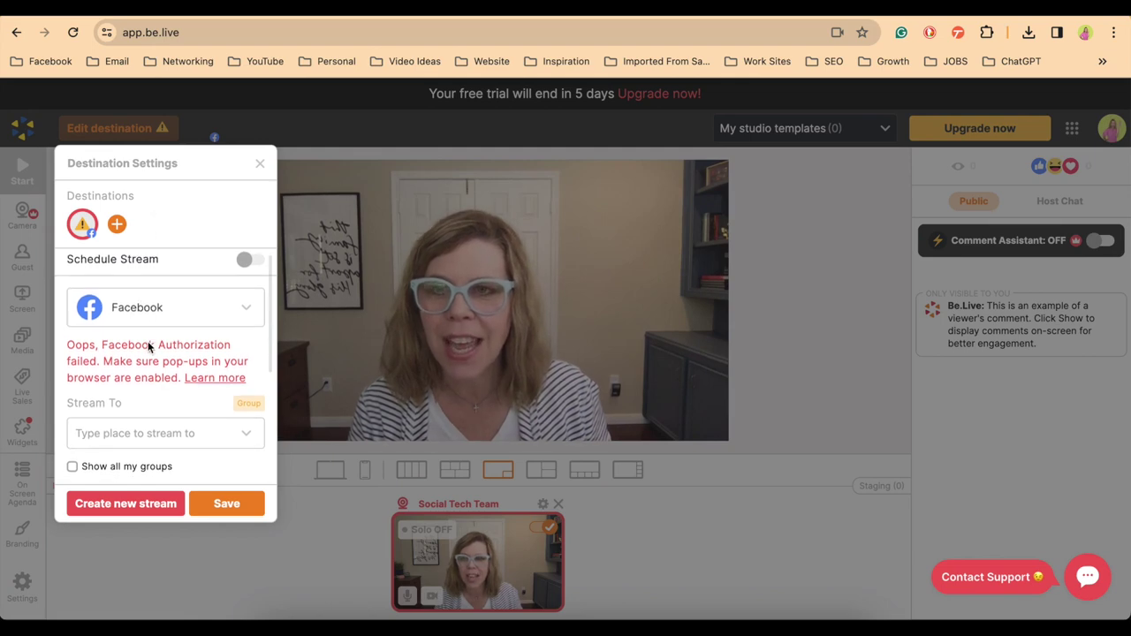
{"action": "scroll", "coordinate": [147, 345], "scroll_direction": "down", "scroll_amount": 2}
{"action": "scroll", "coordinate": [219, 287], "scroll_direction": "up", "scroll_amount": 1}
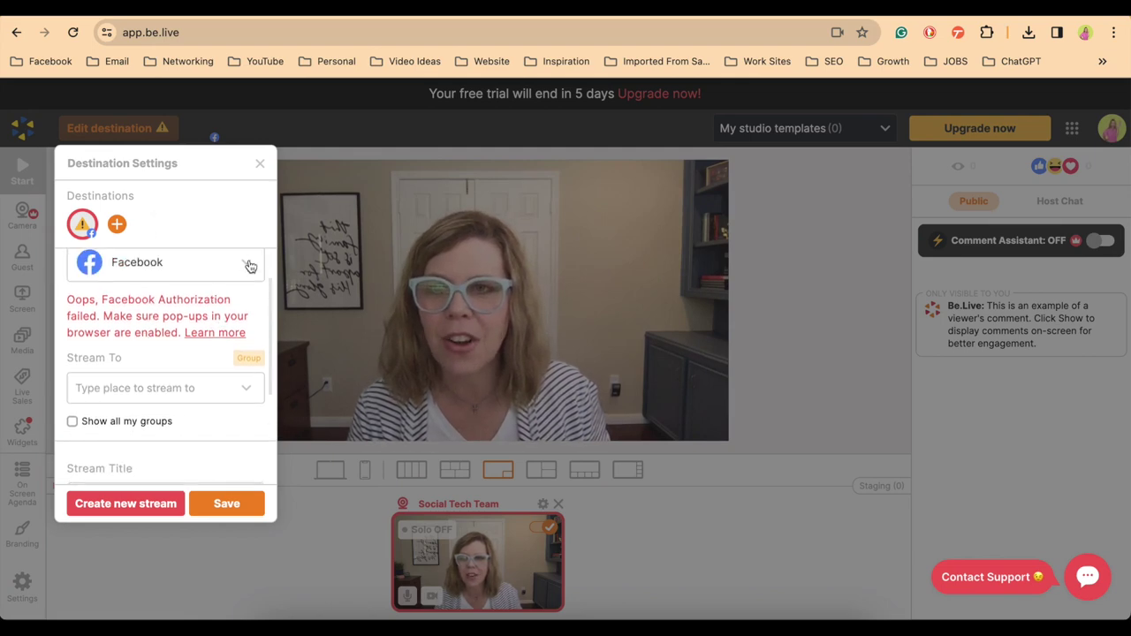
{"action": "left_click", "coordinate": [250, 266]}
{"action": "scroll", "coordinate": [151, 386], "scroll_direction": "down", "scroll_amount": 2}
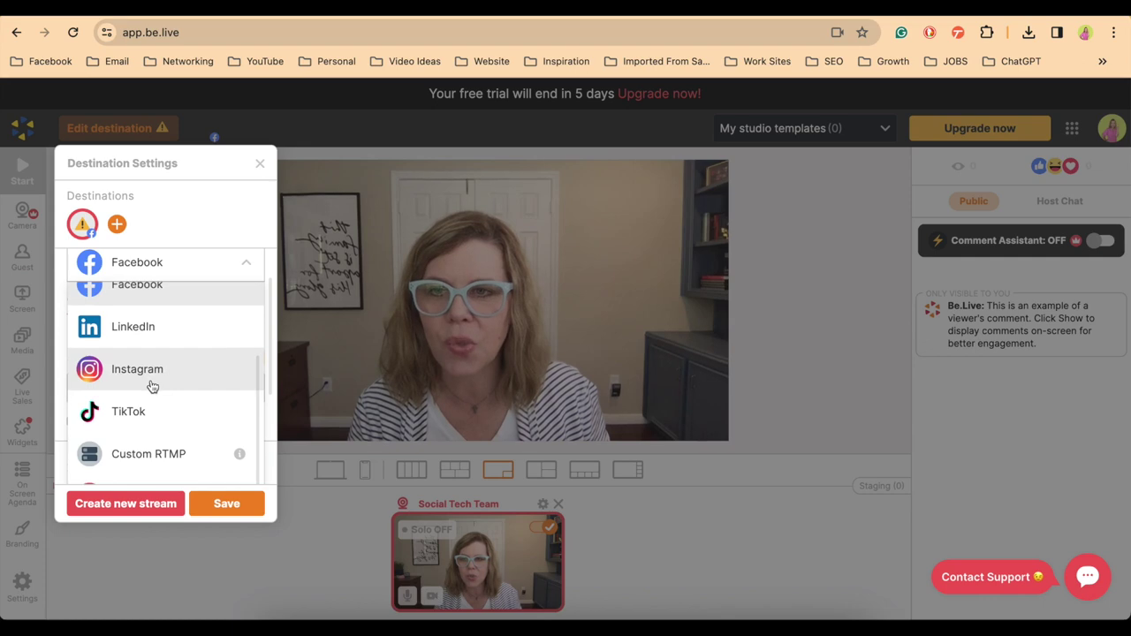
{"action": "scroll", "coordinate": [148, 394], "scroll_direction": "down", "scroll_amount": 2}
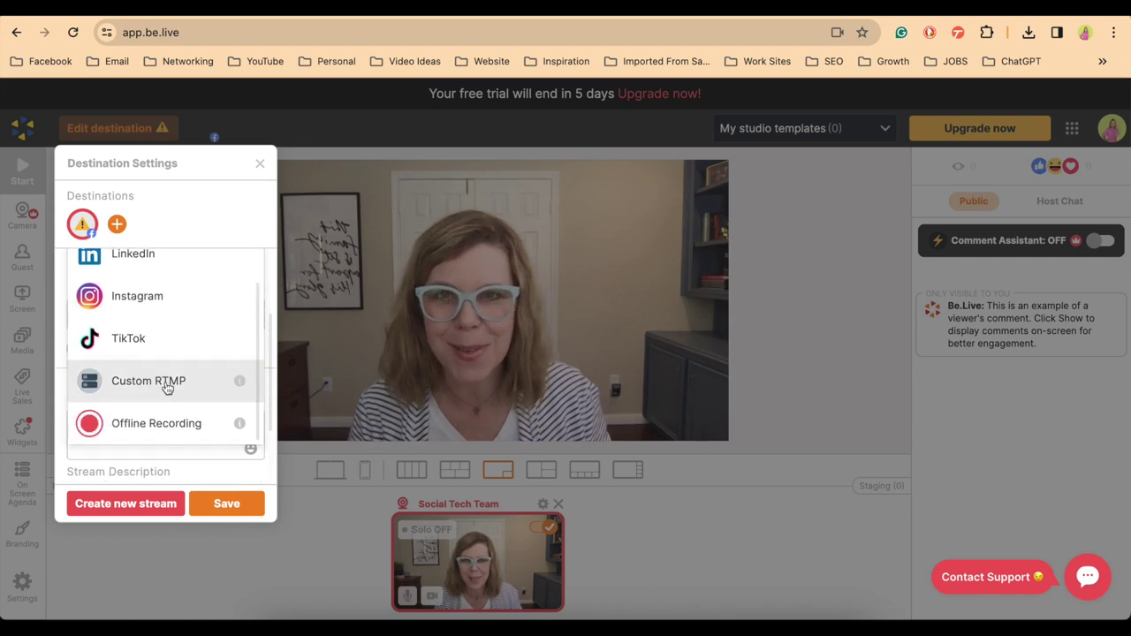
{"action": "left_click", "coordinate": [167, 389]}
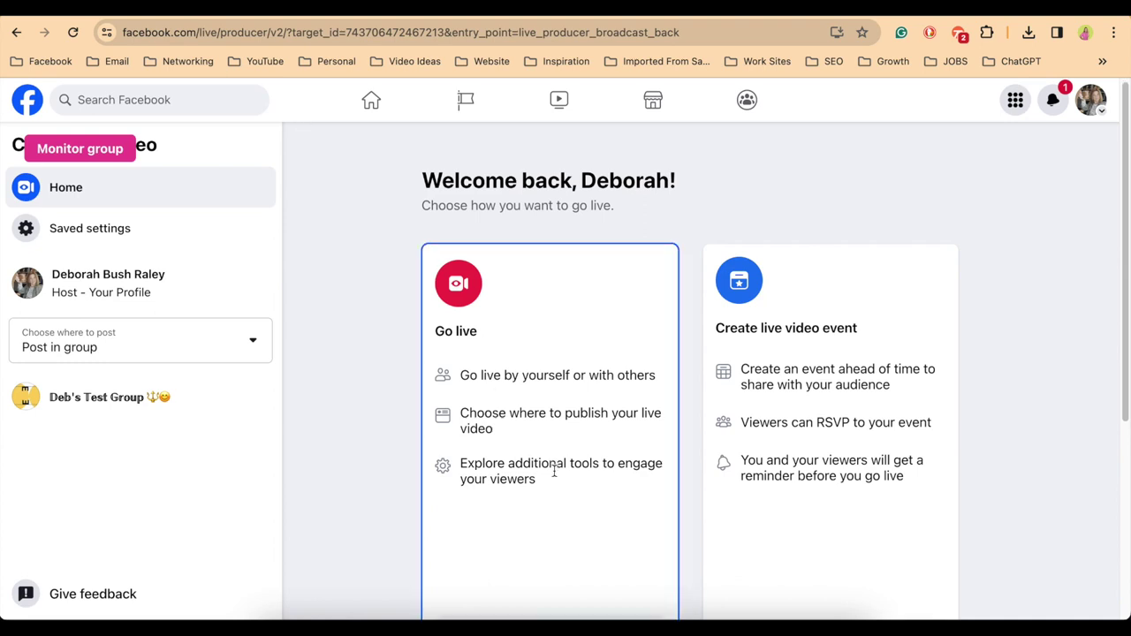
Set up a new live video for the test group in Facebook and expand the advanced streaming software settings
{"action": "scroll", "coordinate": [557, 475], "scroll_direction": "down", "scroll_amount": 5}
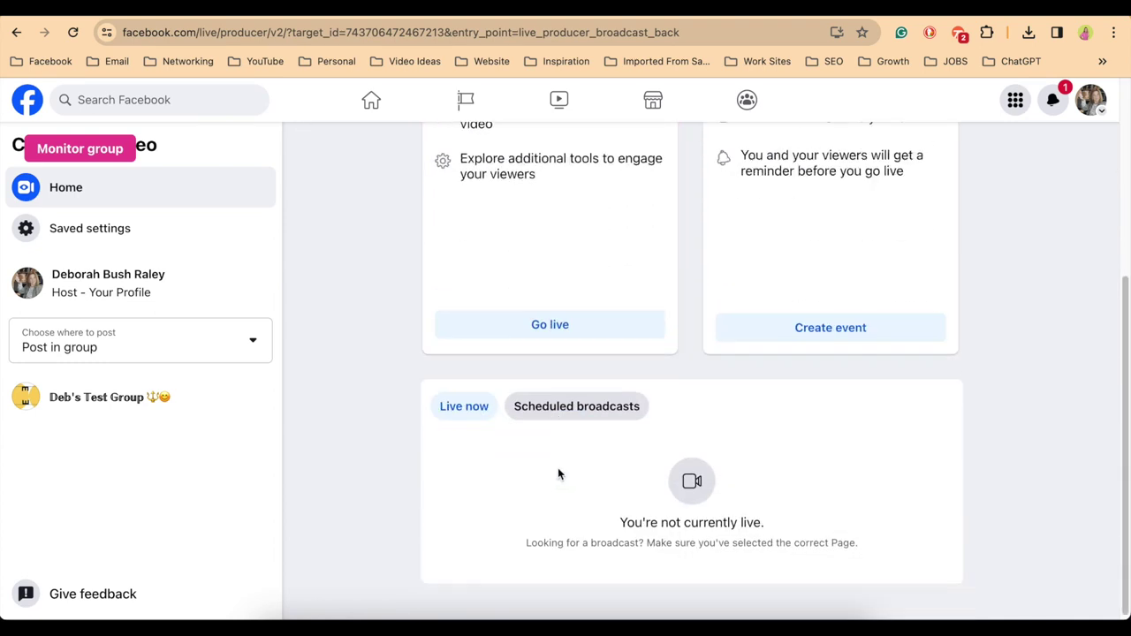
{"action": "left_click", "coordinate": [527, 326]}
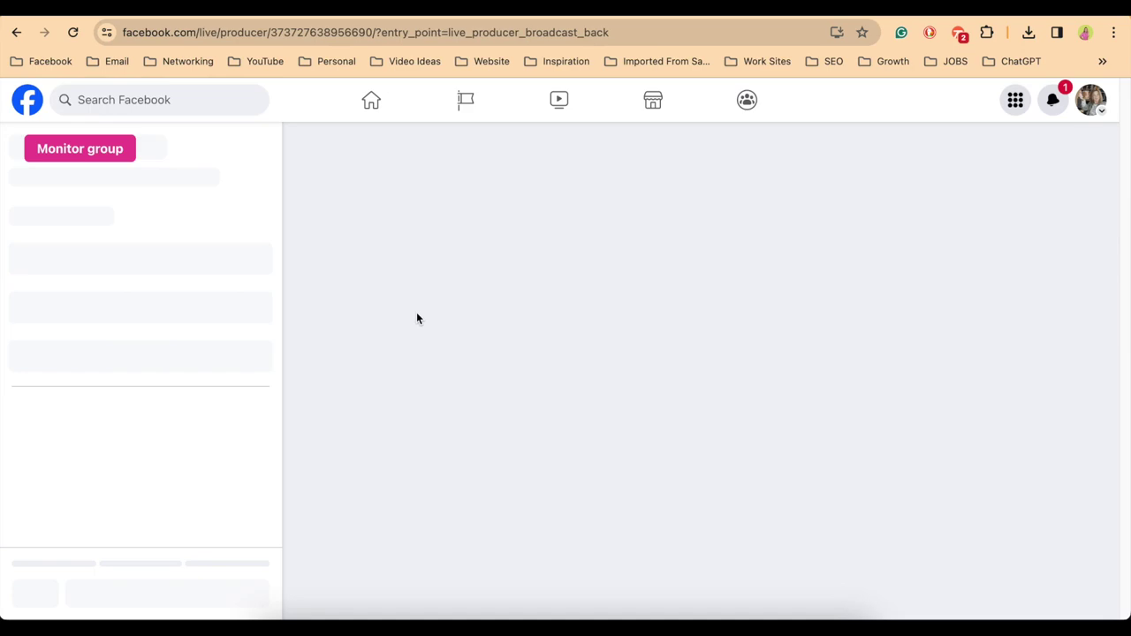
{"action": "scroll", "coordinate": [634, 559], "scroll_direction": "down", "scroll_amount": 3}
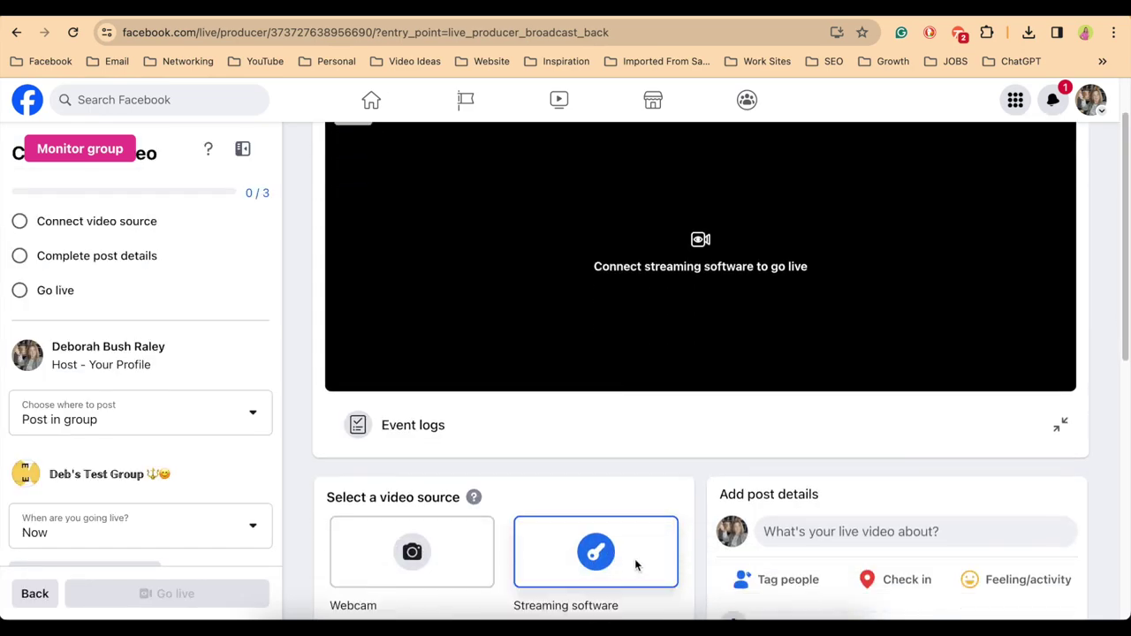
{"action": "scroll", "coordinate": [636, 548], "scroll_direction": "down", "scroll_amount": 2}
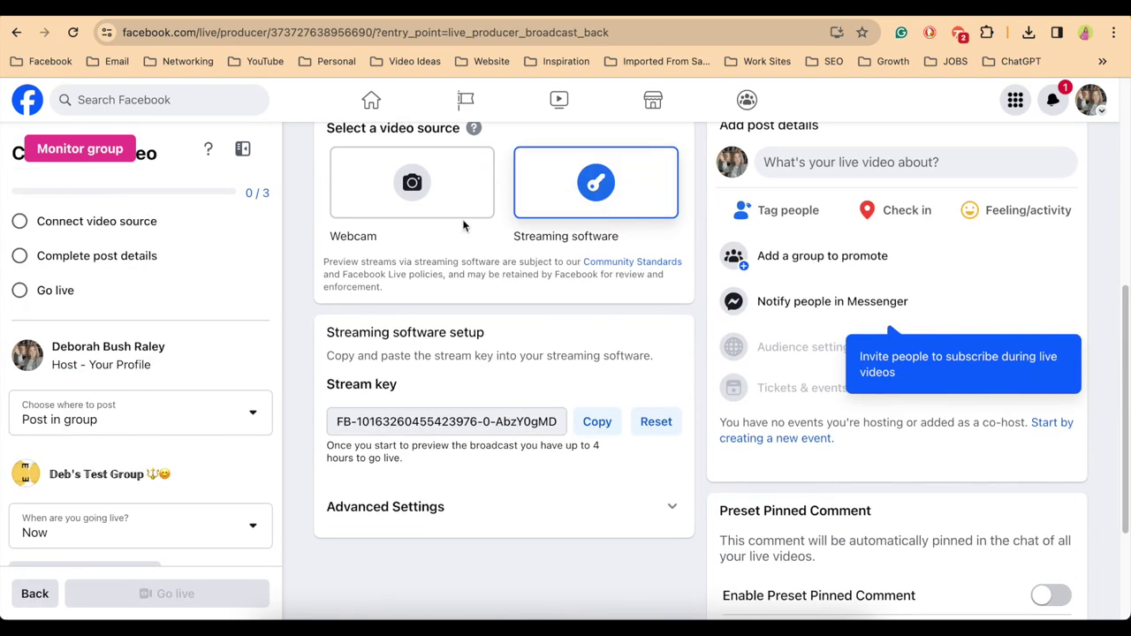
{"action": "scroll", "coordinate": [573, 336], "scroll_direction": "down", "scroll_amount": 1}
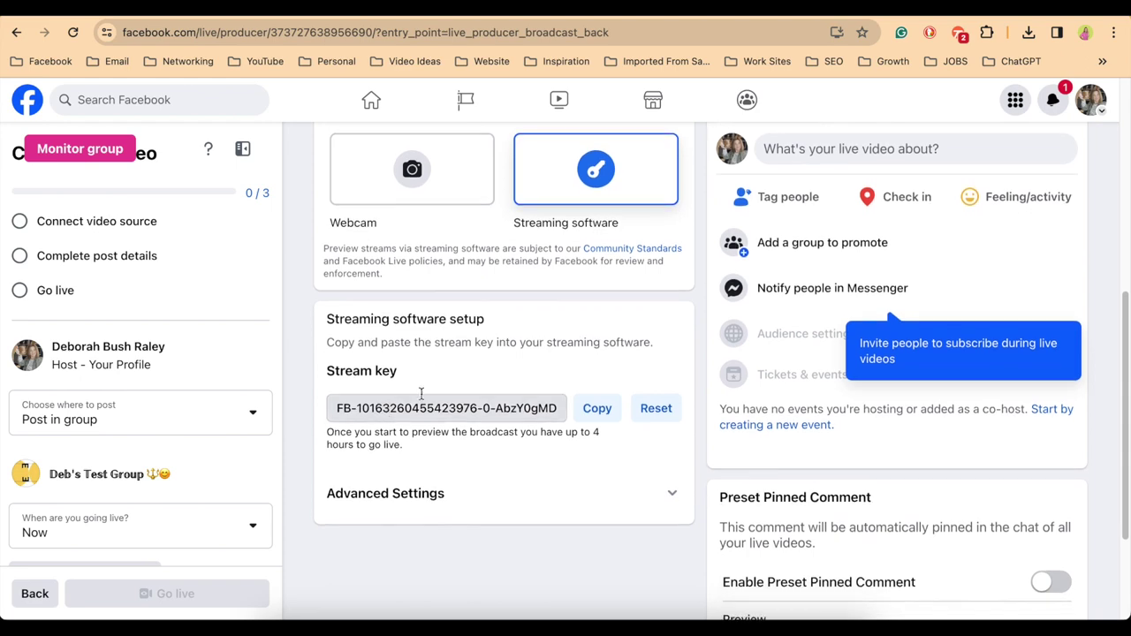
{"action": "left_click", "coordinate": [674, 498]}
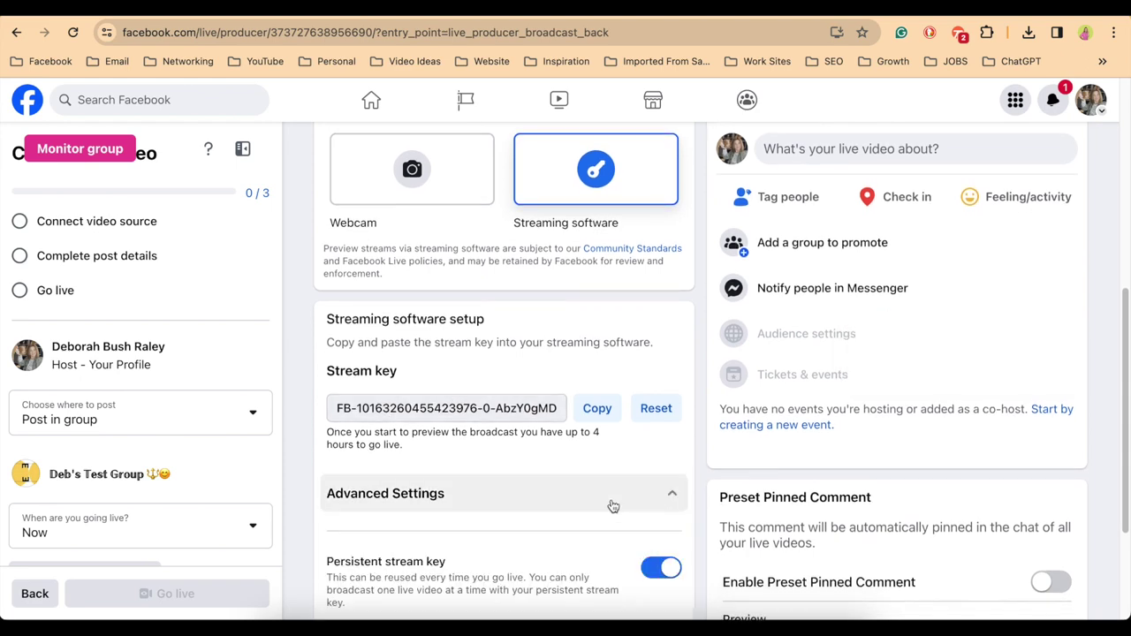
{"action": "scroll", "coordinate": [613, 506], "scroll_direction": "down", "scroll_amount": 2}
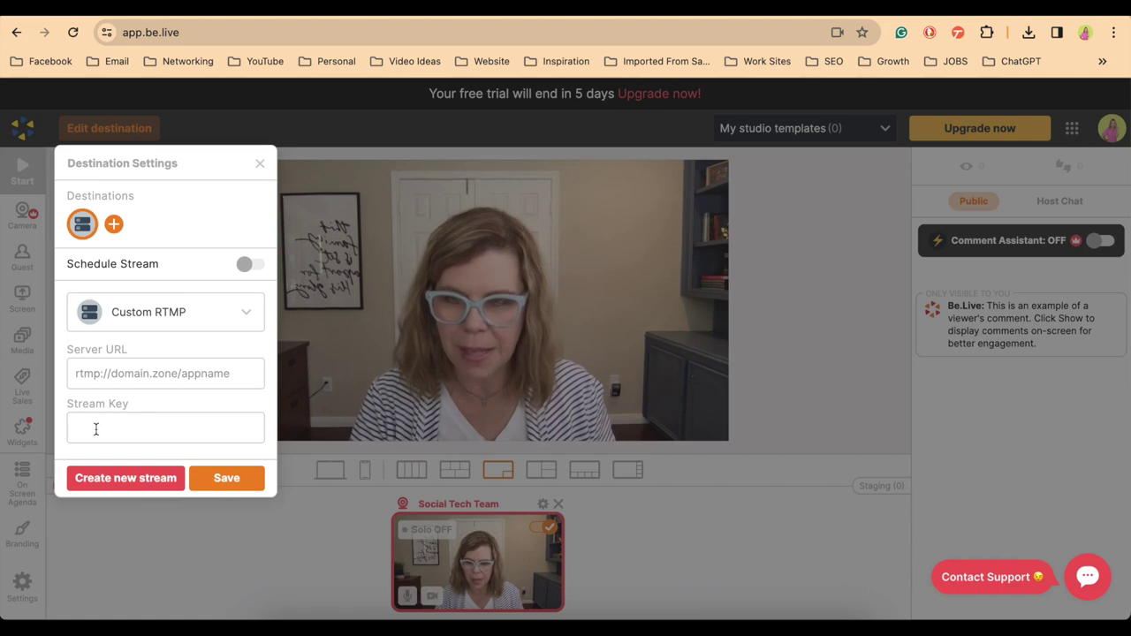
In Be.Live, paste the Facebook stream key, set the server URL to rtmps://live-api-s.facebook.com:443/rtmp/ and save the destination
{"action": "key", "text": "ctrl+v"}
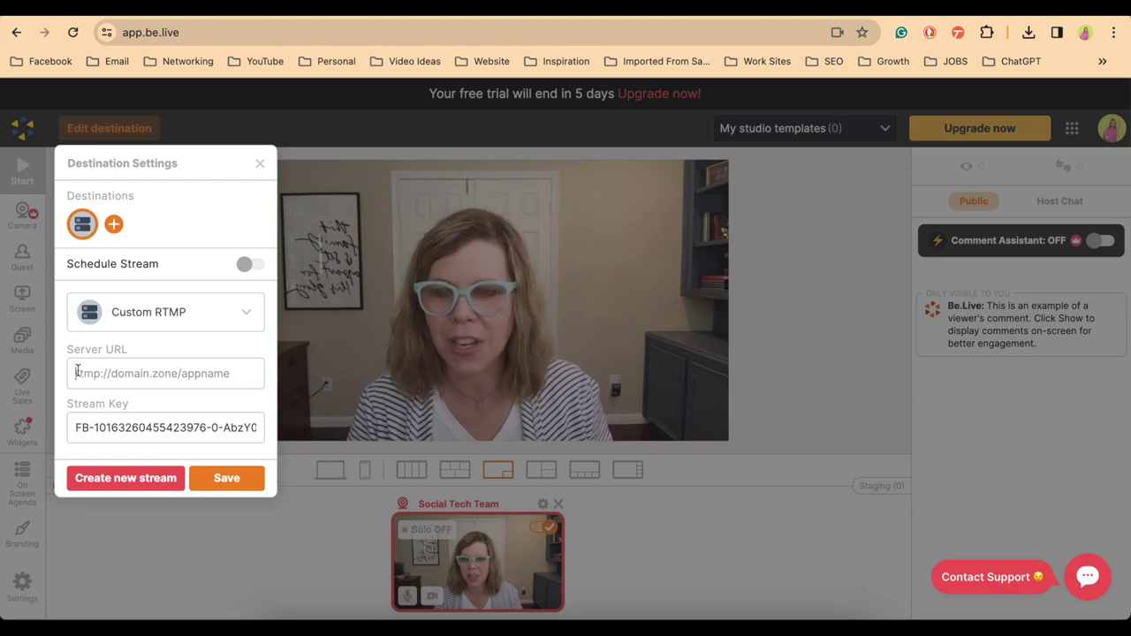
{"action": "left_click", "coordinate": [76, 373]}
{"action": "type", "text": "rtmps://live-api-s.facebook.com:443/rtmp/"}
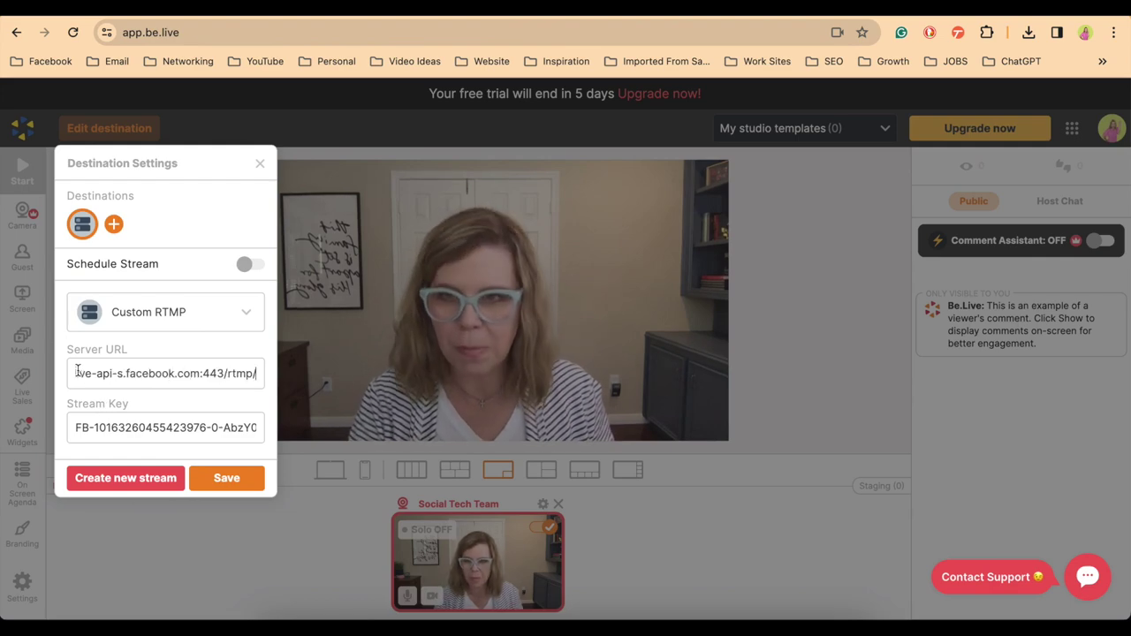
{"action": "left_click", "coordinate": [226, 479]}
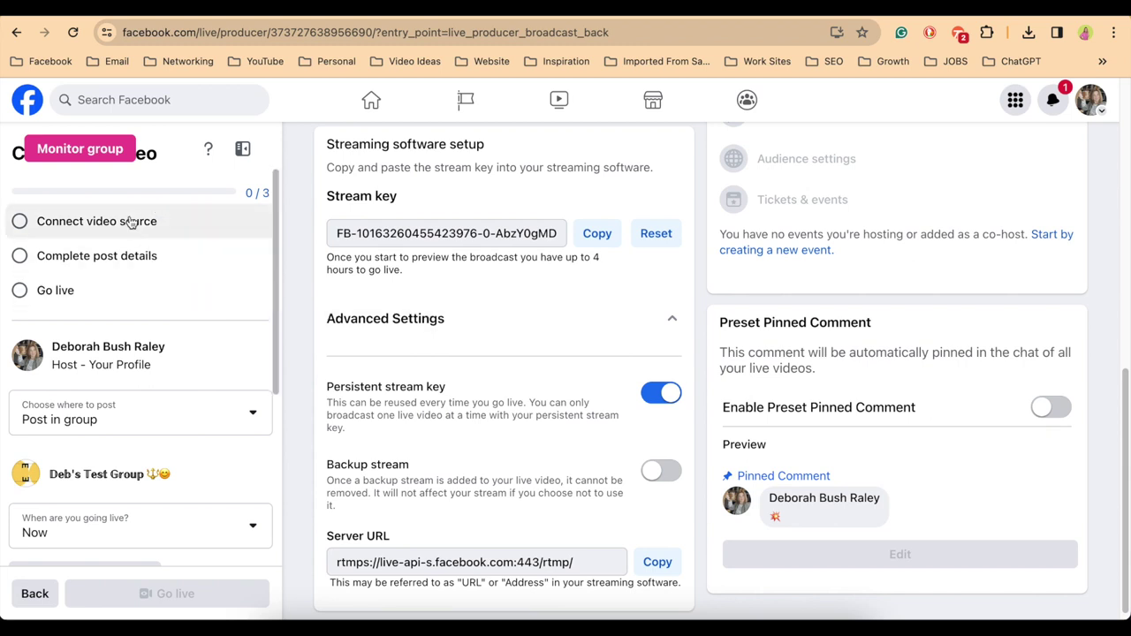
Return to the Be.Live studio and start streaming live to the custom RTMP destination
{"action": "left_click", "coordinate": [496, 15]}
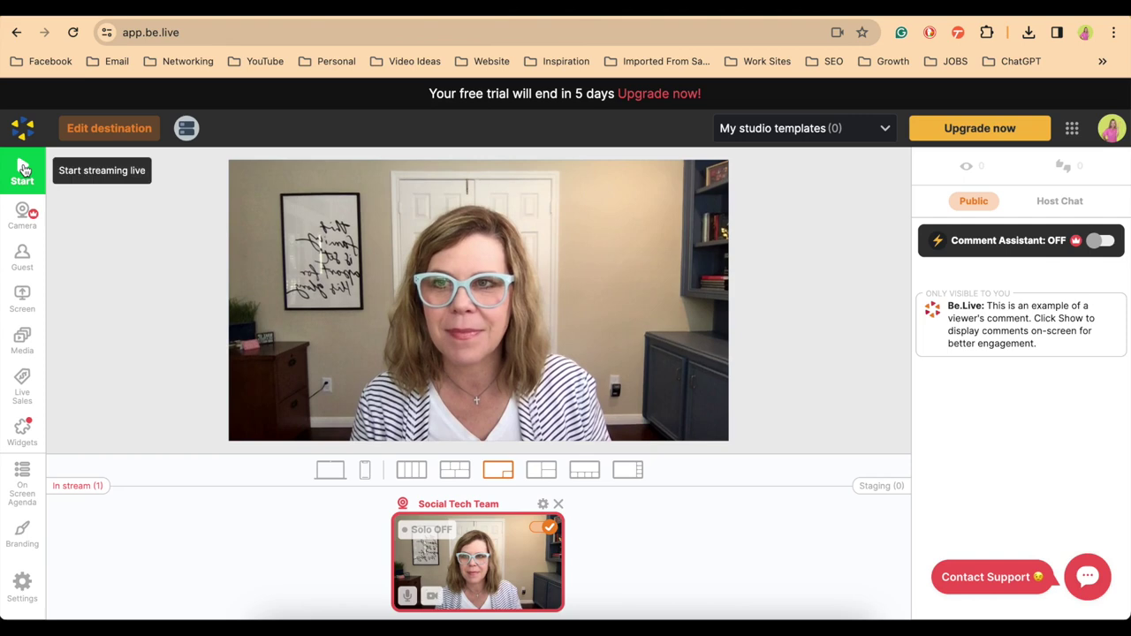
{"action": "left_click", "coordinate": [24, 170]}
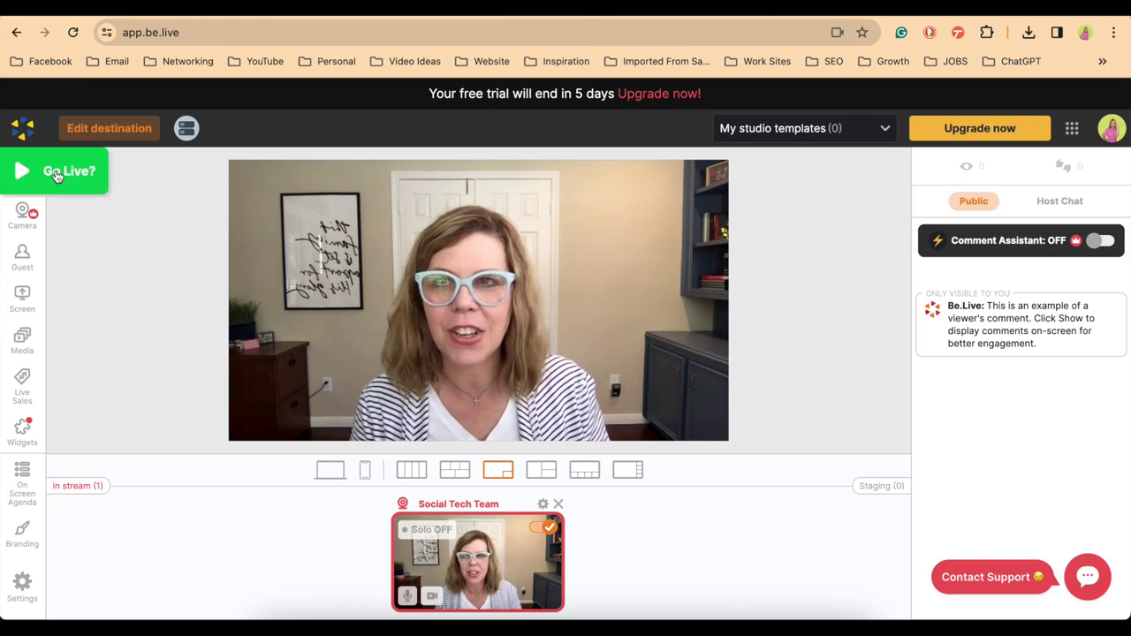
{"action": "left_click", "coordinate": [56, 172]}
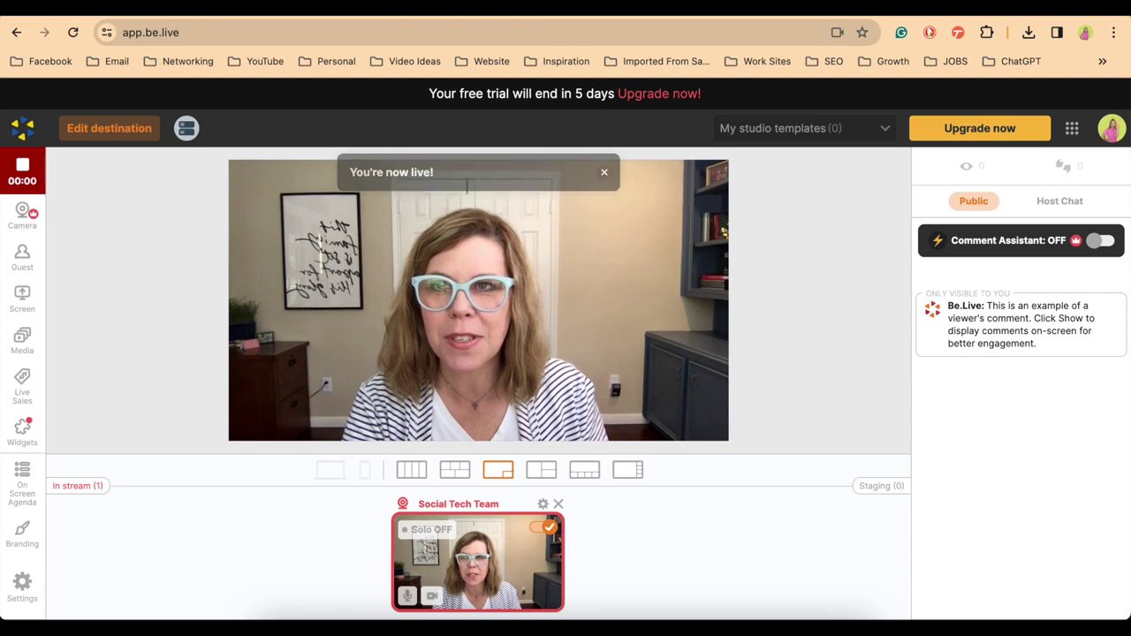
Switch to Facebook's live producer and save the Be.Live stream's post details with title "Test" and description "Test"
{"action": "key", "text": "ctrl+Tab"}
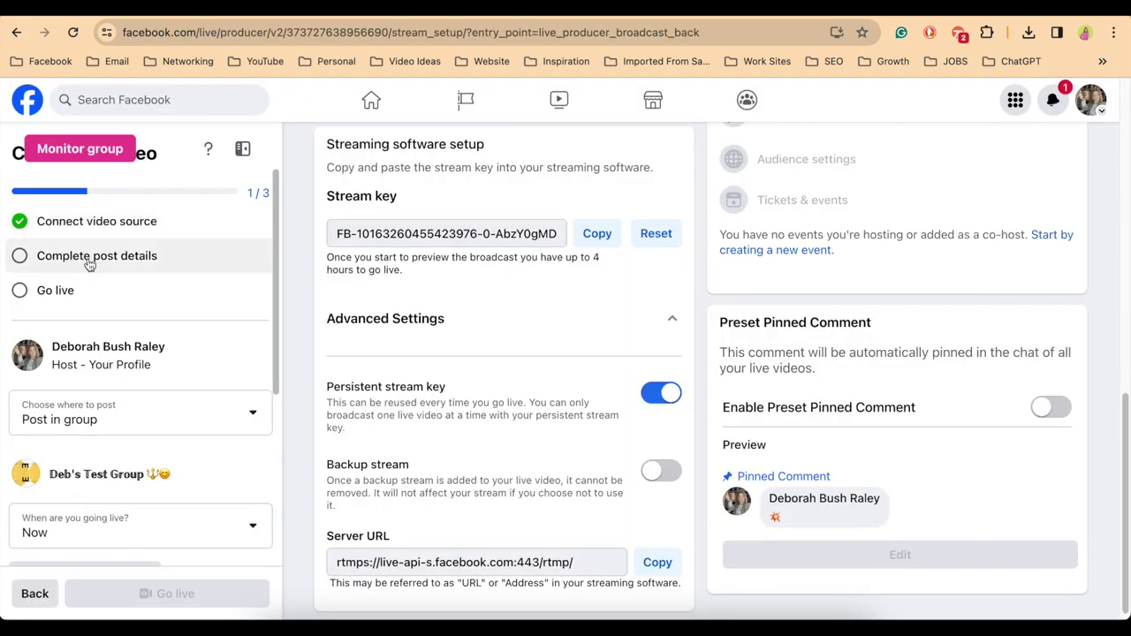
{"action": "scroll", "coordinate": [619, 265], "scroll_direction": "up", "scroll_amount": 3}
{"action": "left_click", "coordinate": [796, 193]}
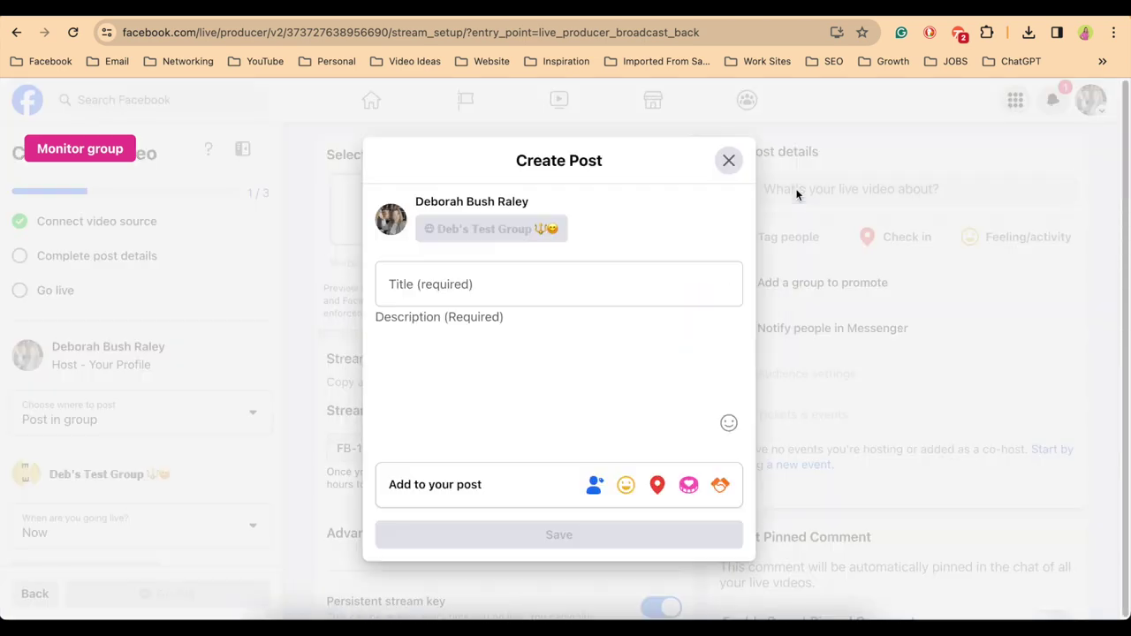
{"action": "left_click", "coordinate": [500, 282]}
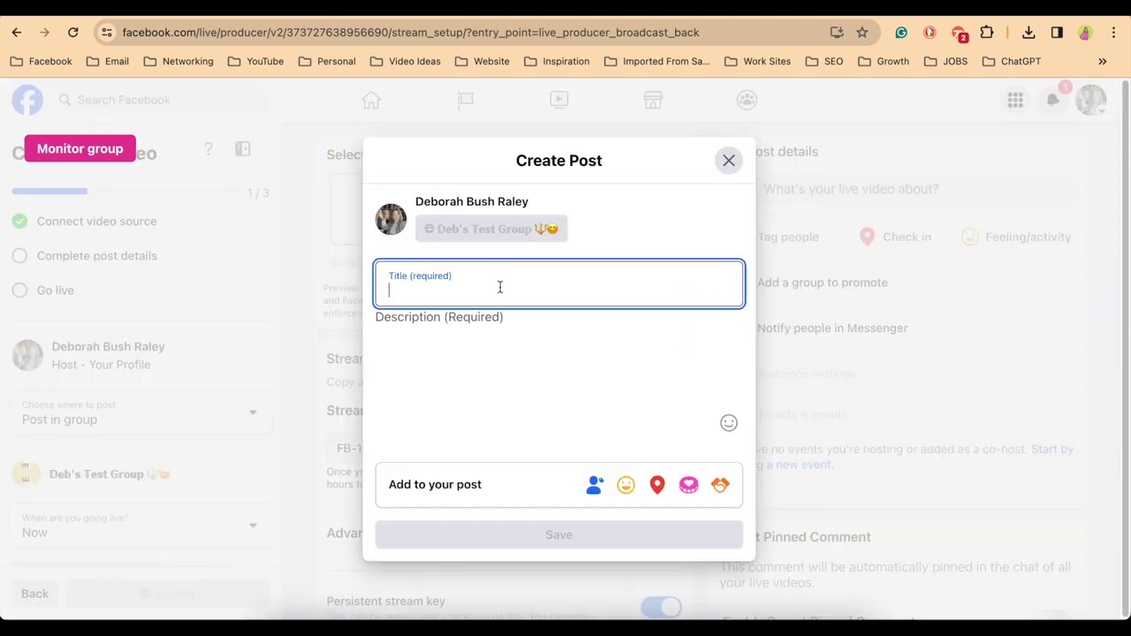
{"action": "type", "text": "T"}
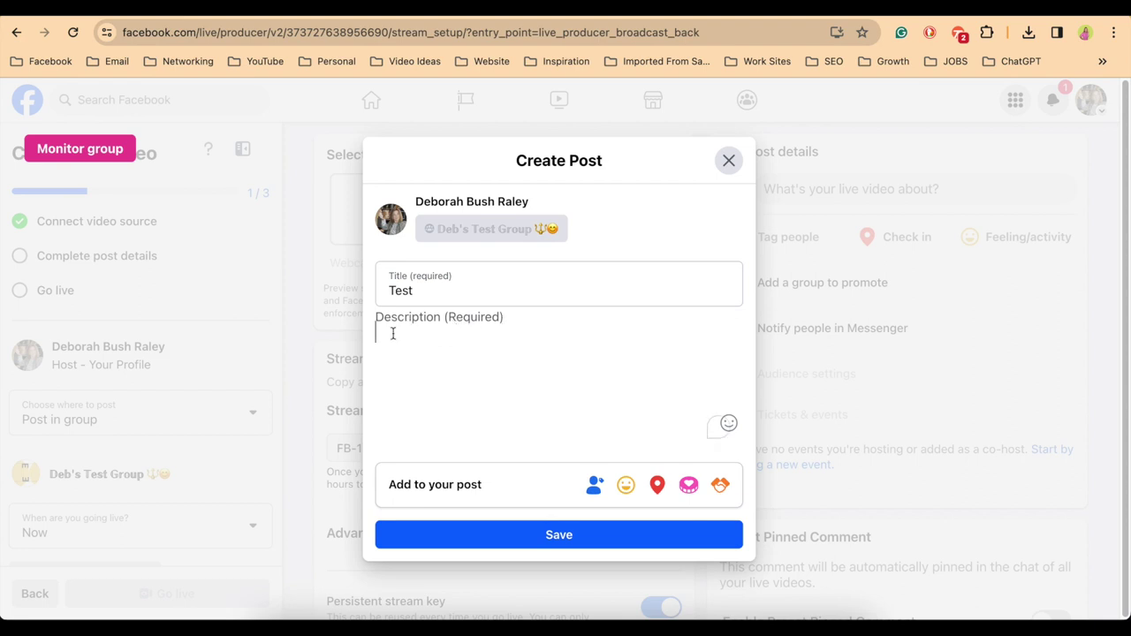
{"action": "type", "text": "est"}
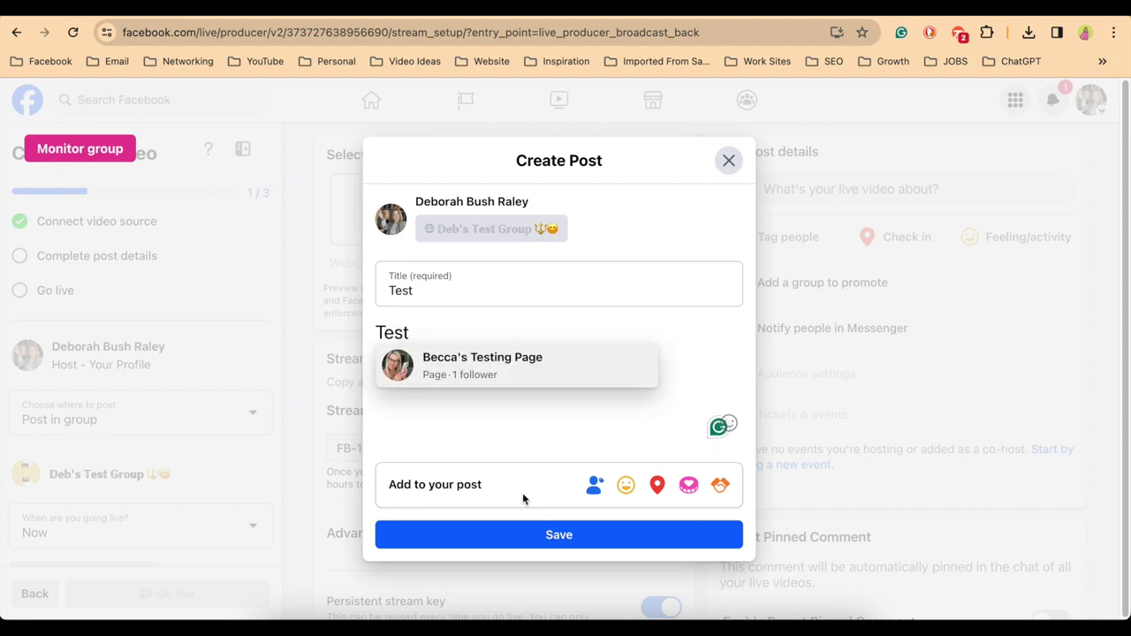
{"action": "left_click", "coordinate": [519, 535]}
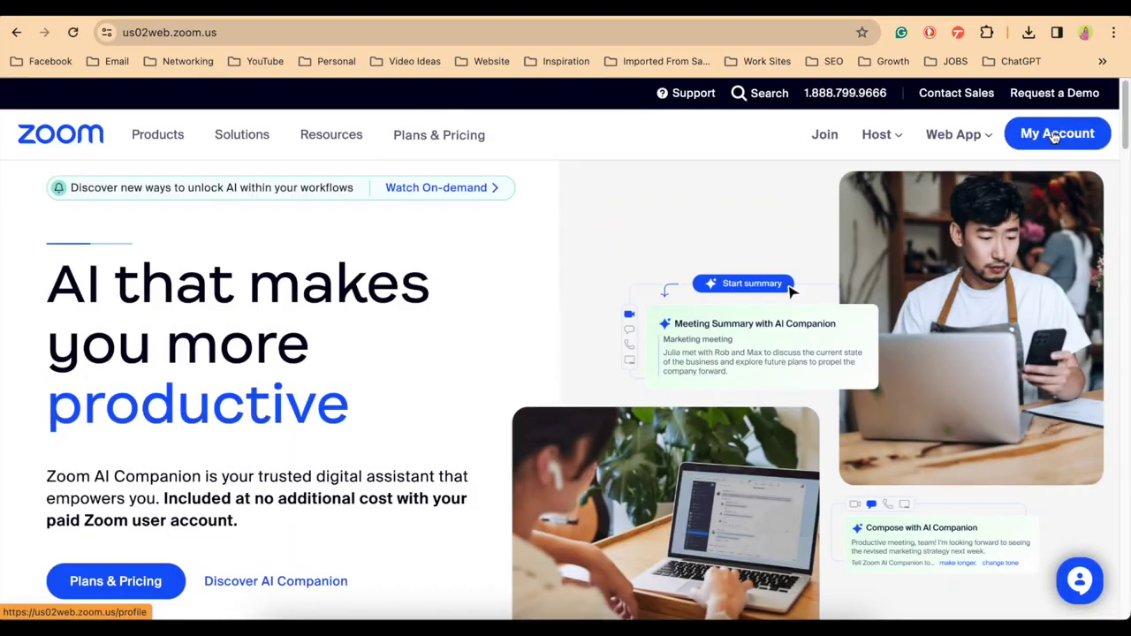
{"action": "left_click", "coordinate": [1054, 135]}
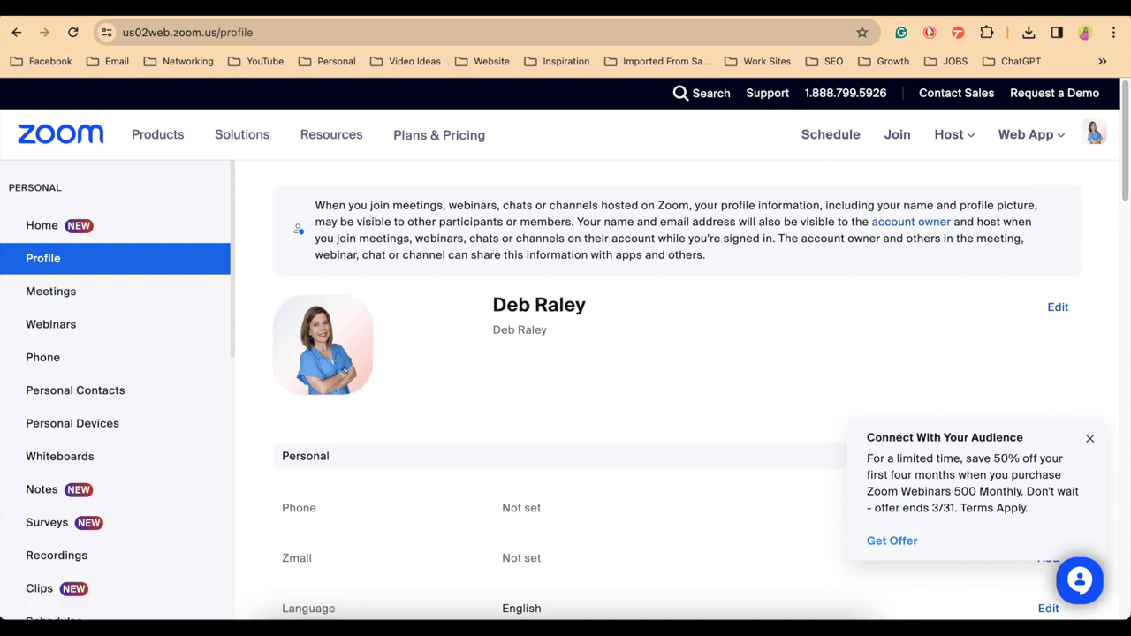
{"action": "scroll", "coordinate": [63, 430], "scroll_direction": "down", "scroll_amount": 10}
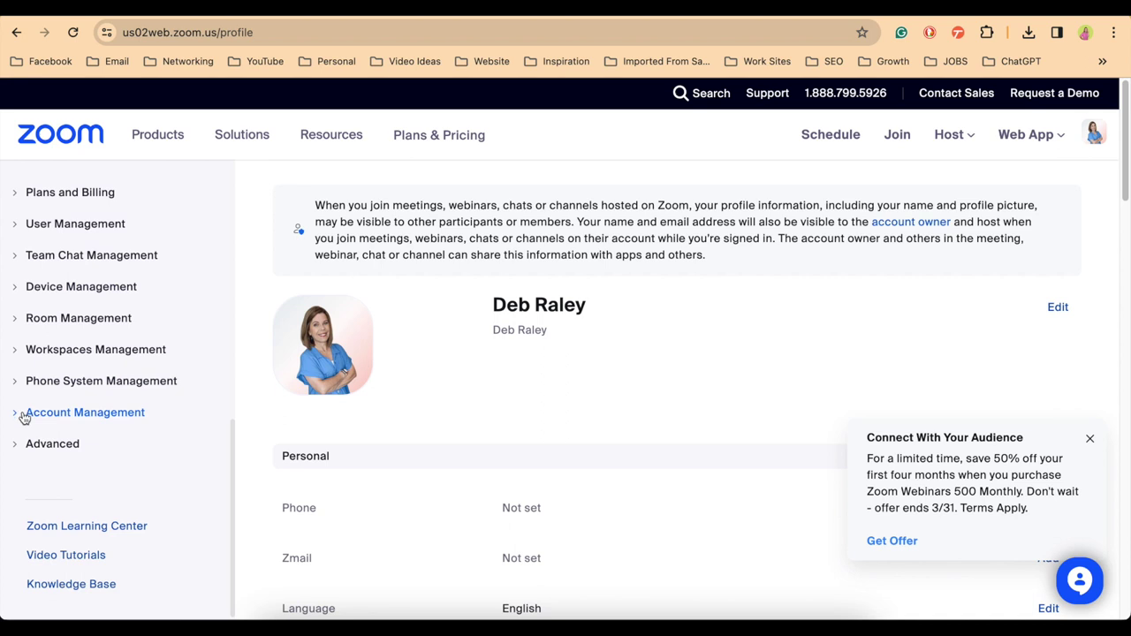
{"action": "left_click", "coordinate": [15, 415]}
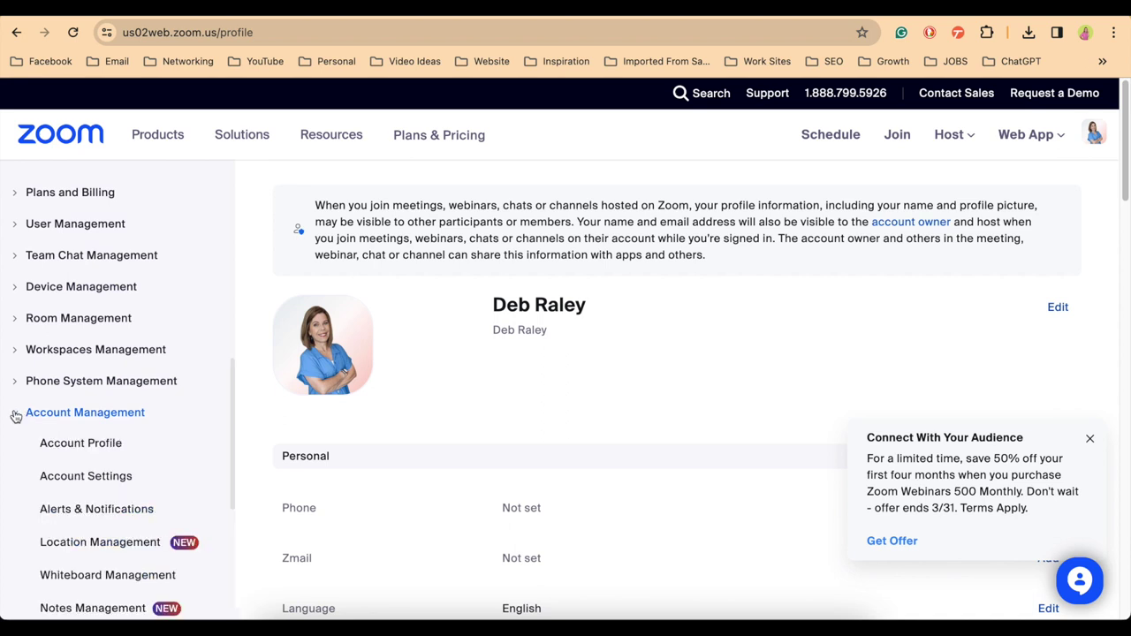
{"action": "left_click", "coordinate": [89, 479]}
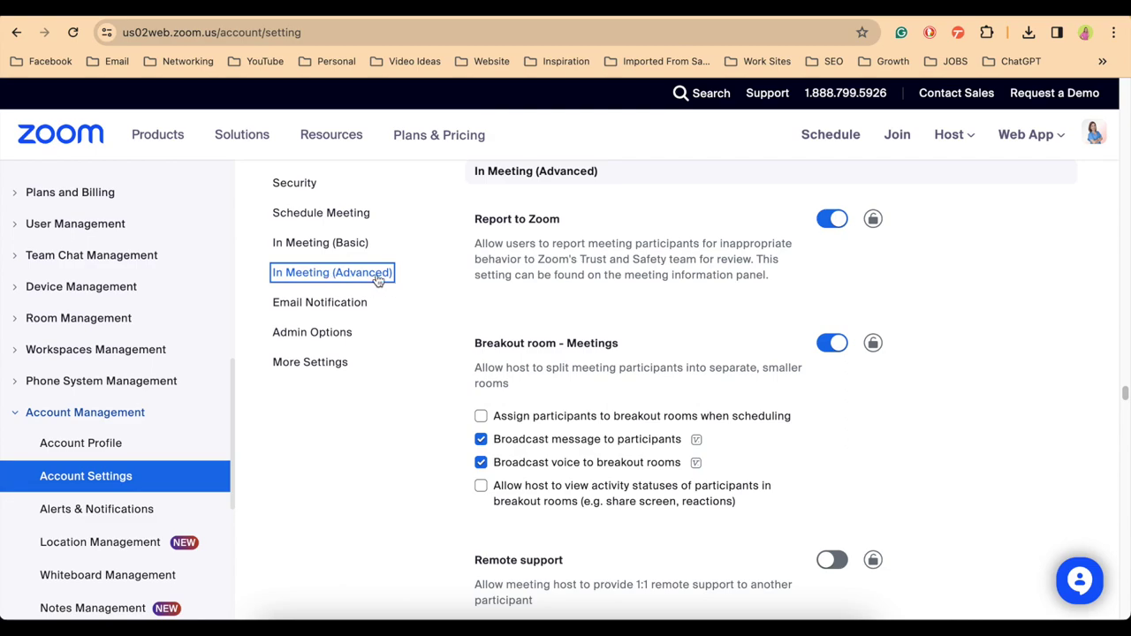
{"action": "scroll", "coordinate": [608, 359], "scroll_direction": "down", "scroll_amount": 20}
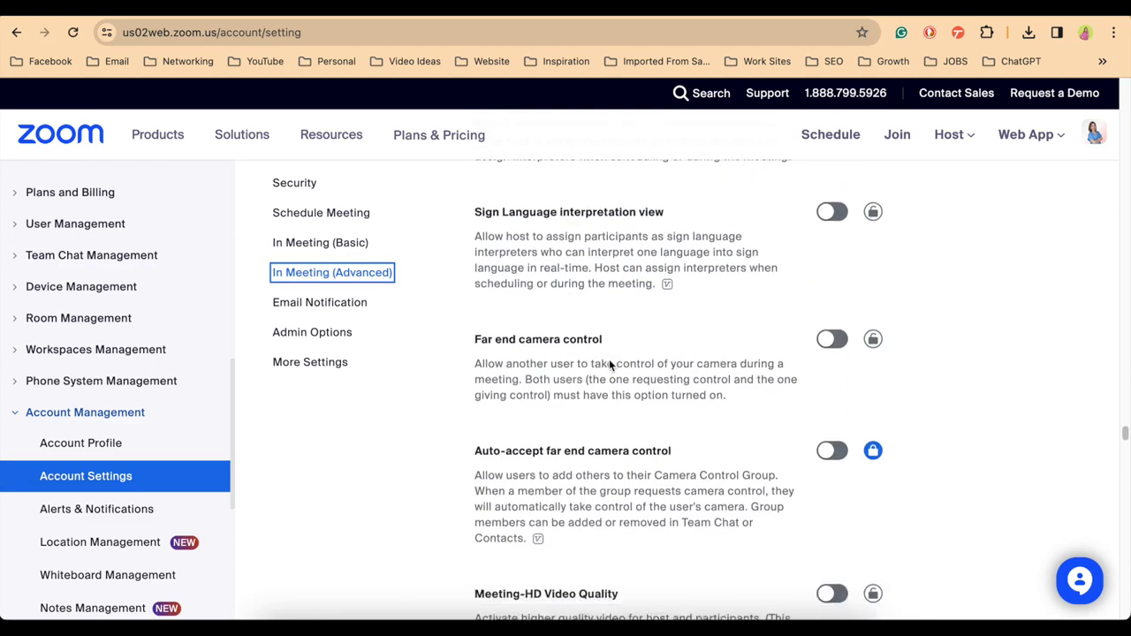
{"action": "scroll", "coordinate": [608, 359], "scroll_direction": "down", "scroll_amount": 15}
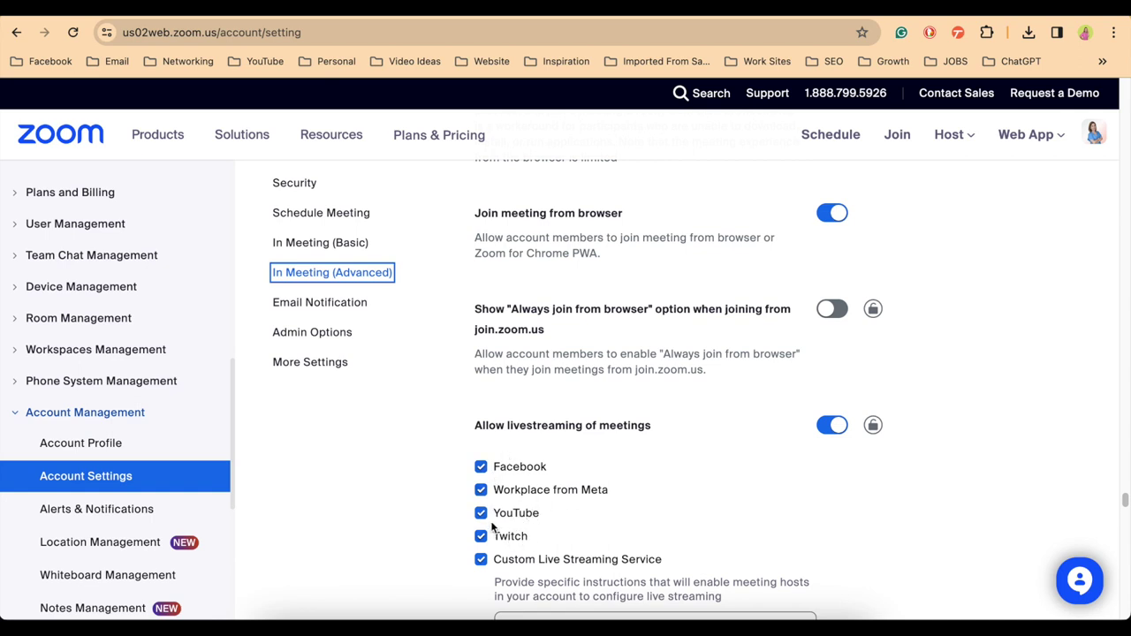
{"action": "scroll", "coordinate": [507, 537], "scroll_direction": "down", "scroll_amount": 1}
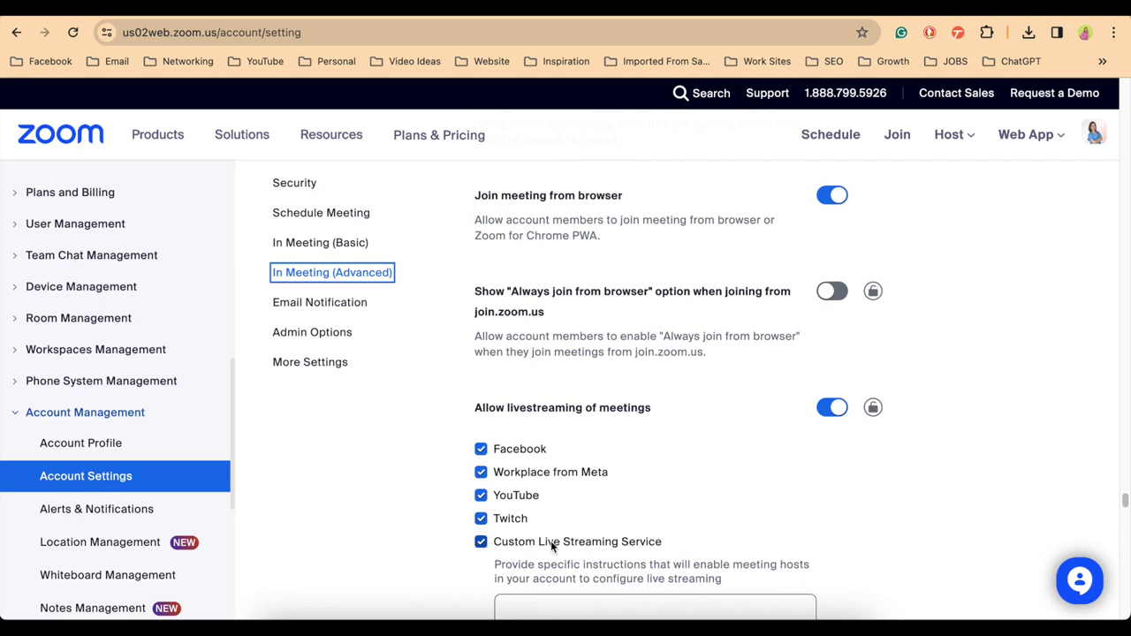
{"action": "scroll", "coordinate": [550, 541], "scroll_direction": "down", "scroll_amount": 2}
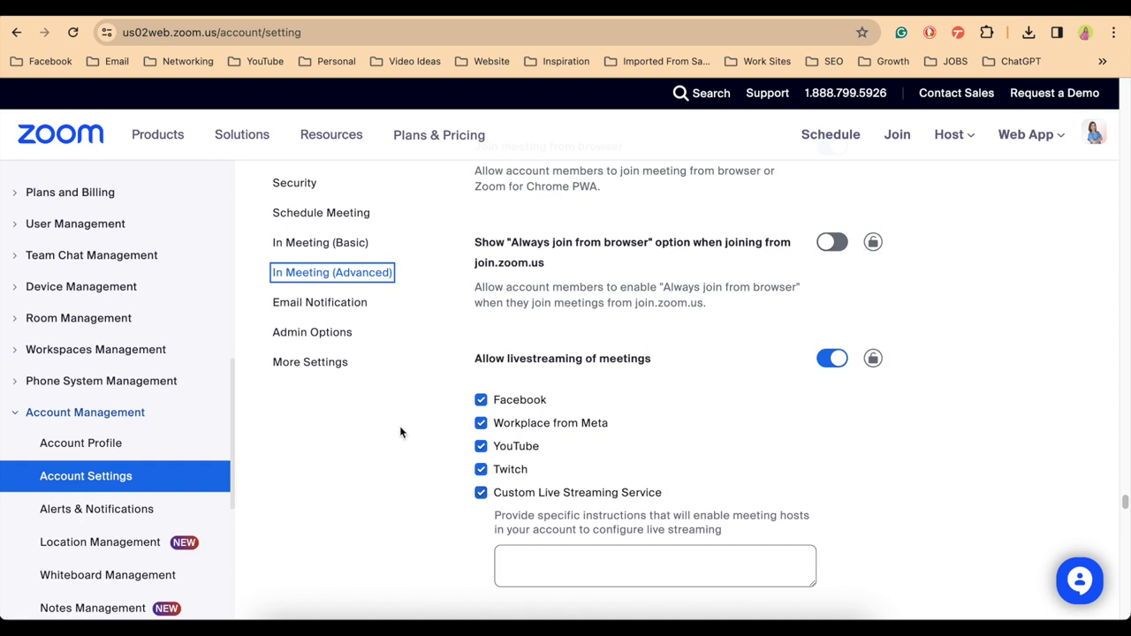
Schedule a new Zoom meeting with the default topic and settings and save it
{"action": "scroll", "coordinate": [109, 380], "scroll_direction": "up", "scroll_amount": 10}
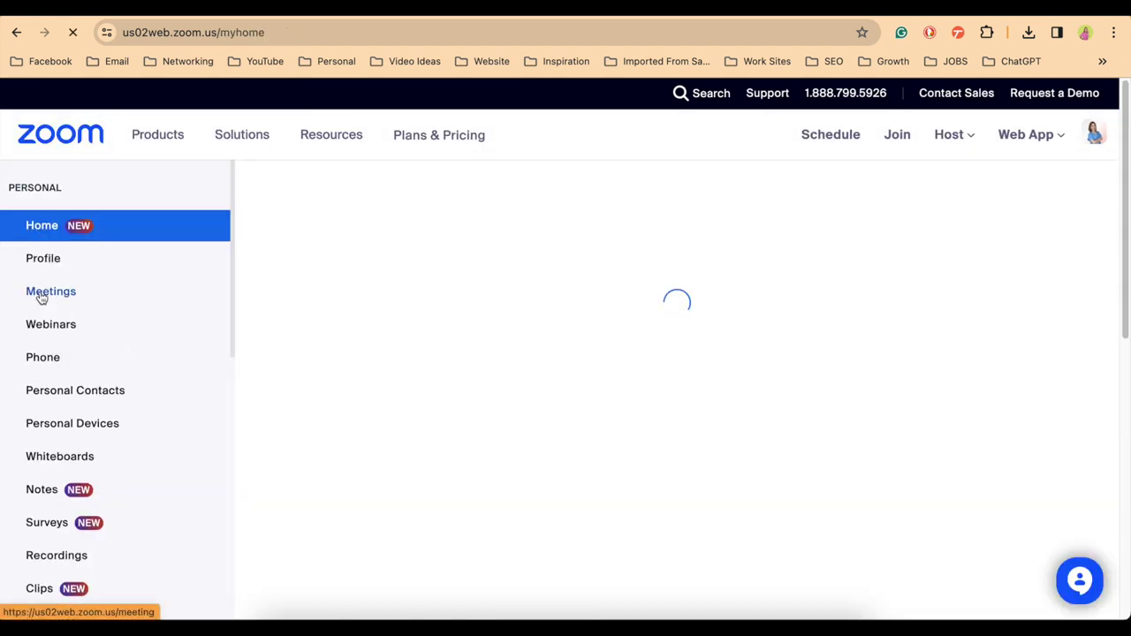
{"action": "left_click", "coordinate": [41, 297]}
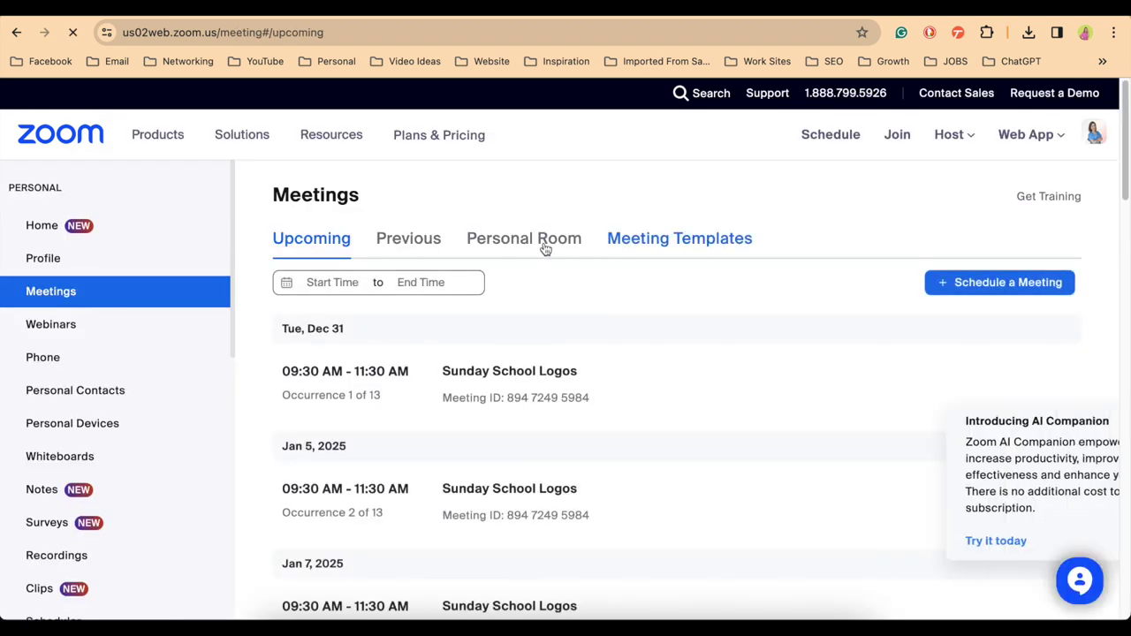
{"action": "left_click", "coordinate": [1005, 283]}
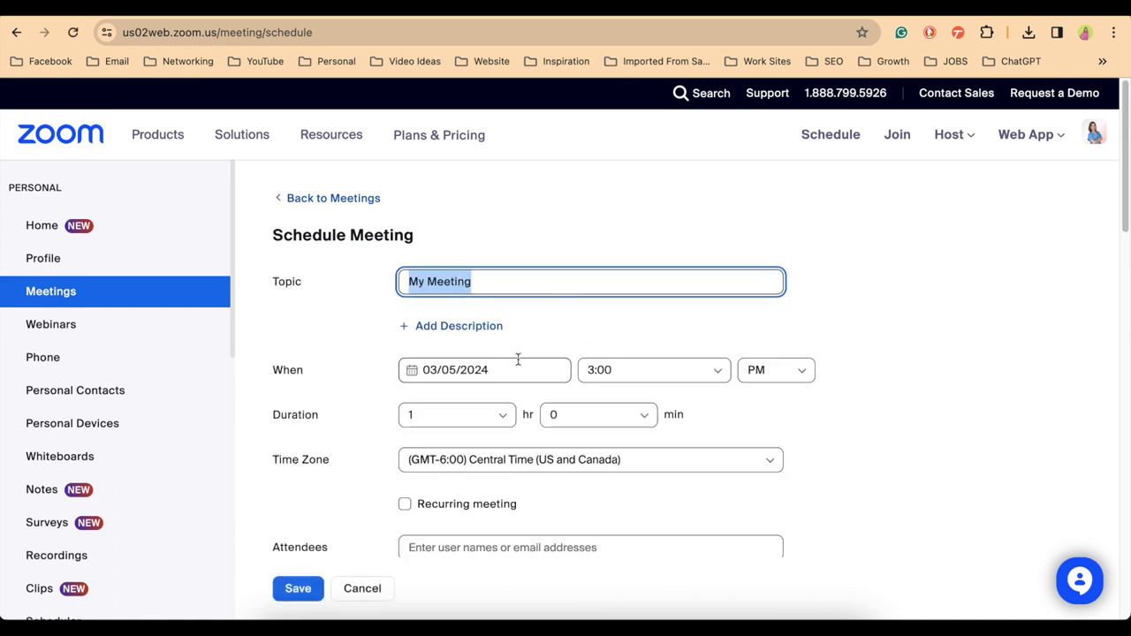
{"action": "scroll", "coordinate": [418, 518], "scroll_direction": "down", "scroll_amount": 3}
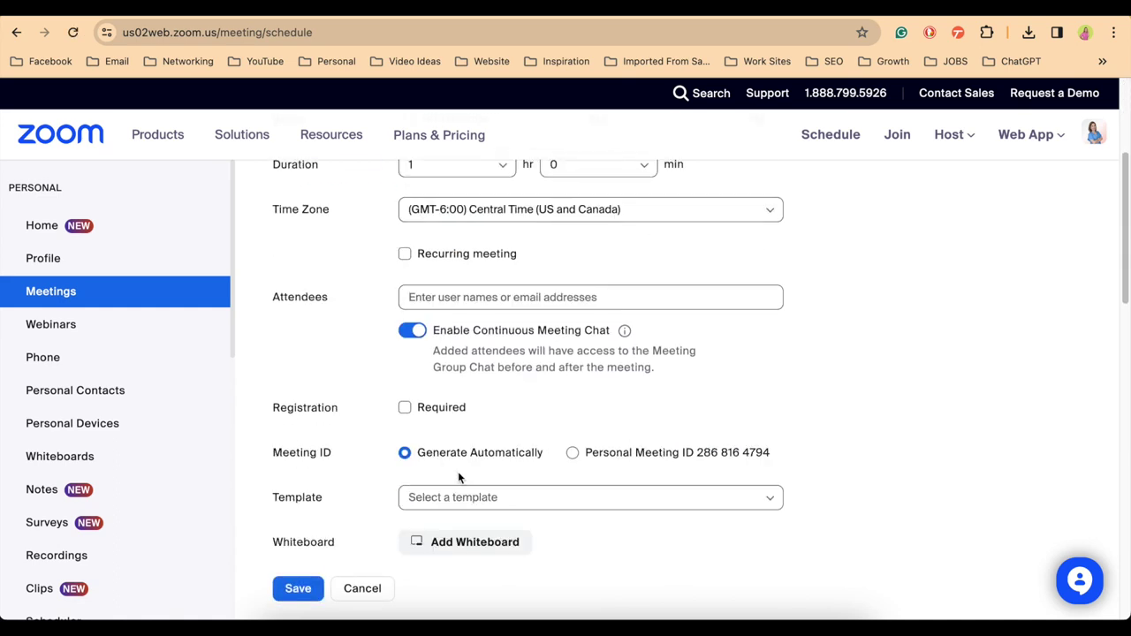
{"action": "left_click", "coordinate": [298, 589]}
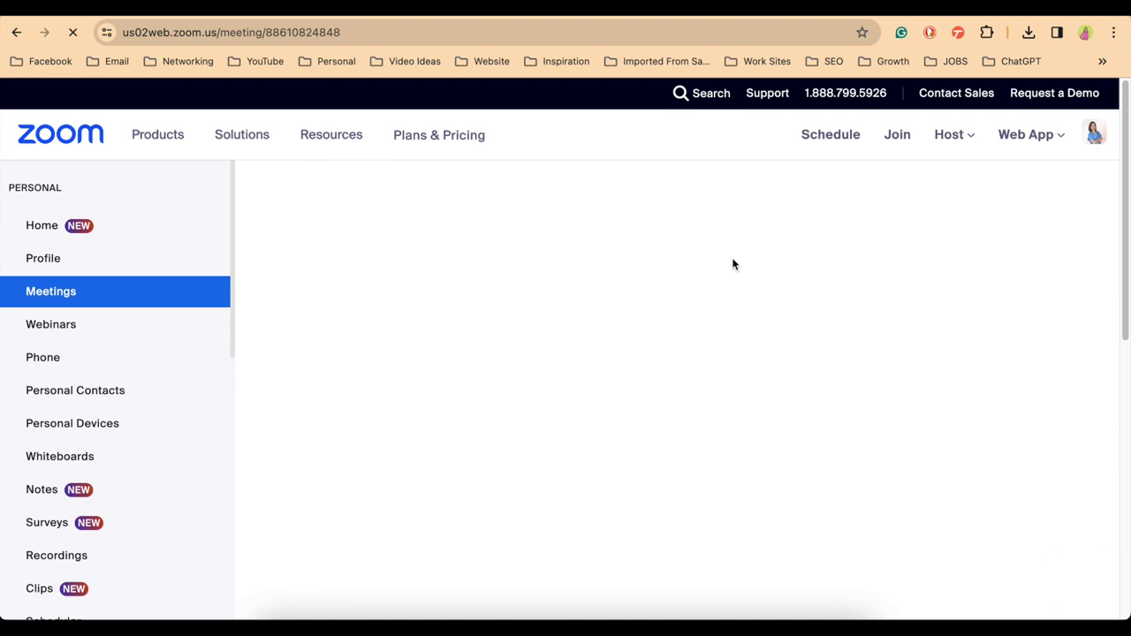
Host the scheduled meeting with video on and computer audio, and choose to go live on a custom live streaming service
{"action": "left_click", "coordinate": [953, 138]}
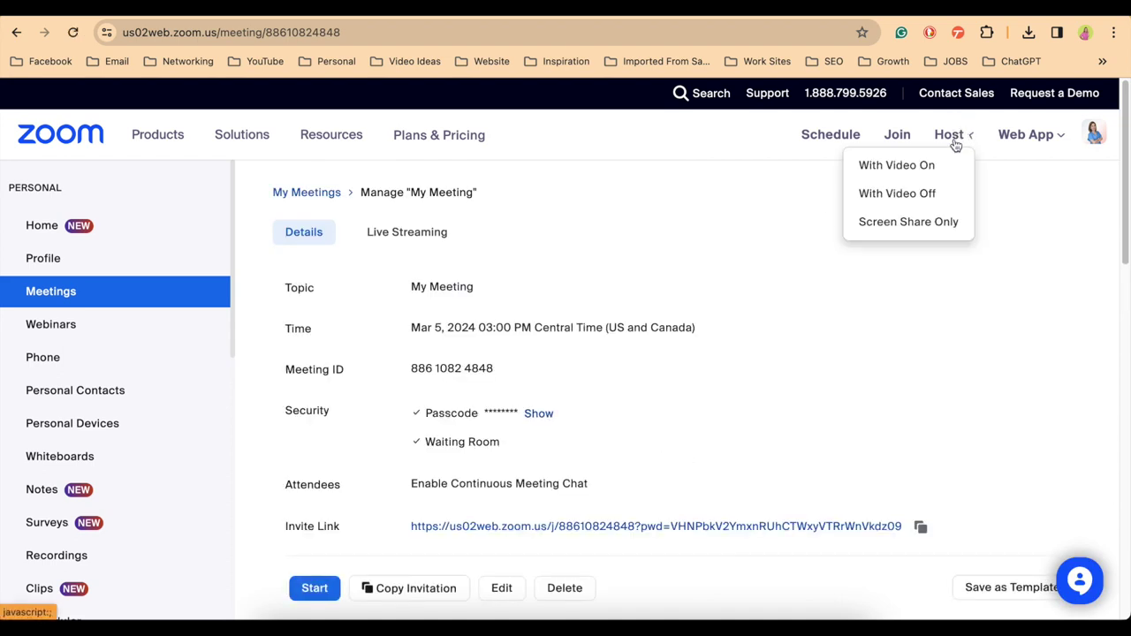
{"action": "left_click", "coordinate": [904, 170]}
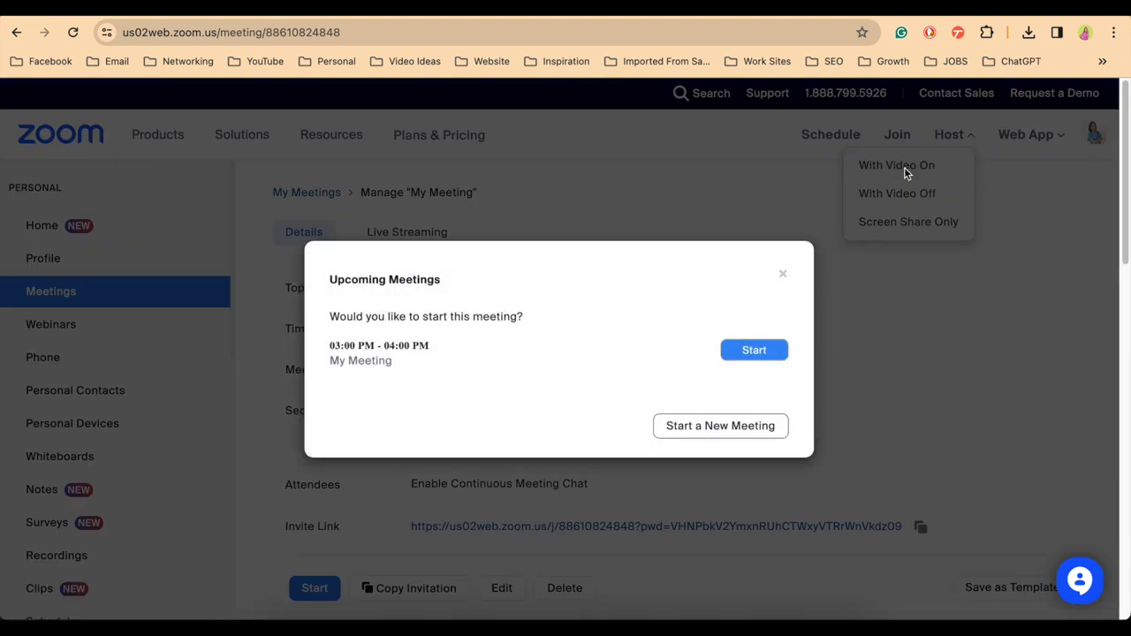
{"action": "left_click", "coordinate": [754, 351]}
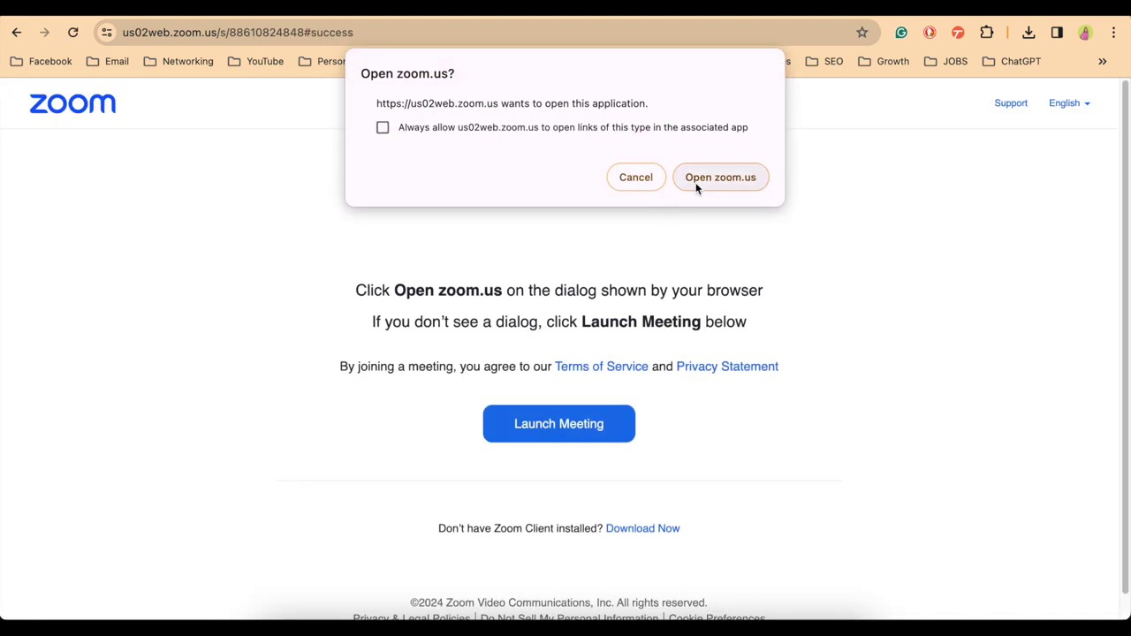
{"action": "left_click", "coordinate": [695, 182]}
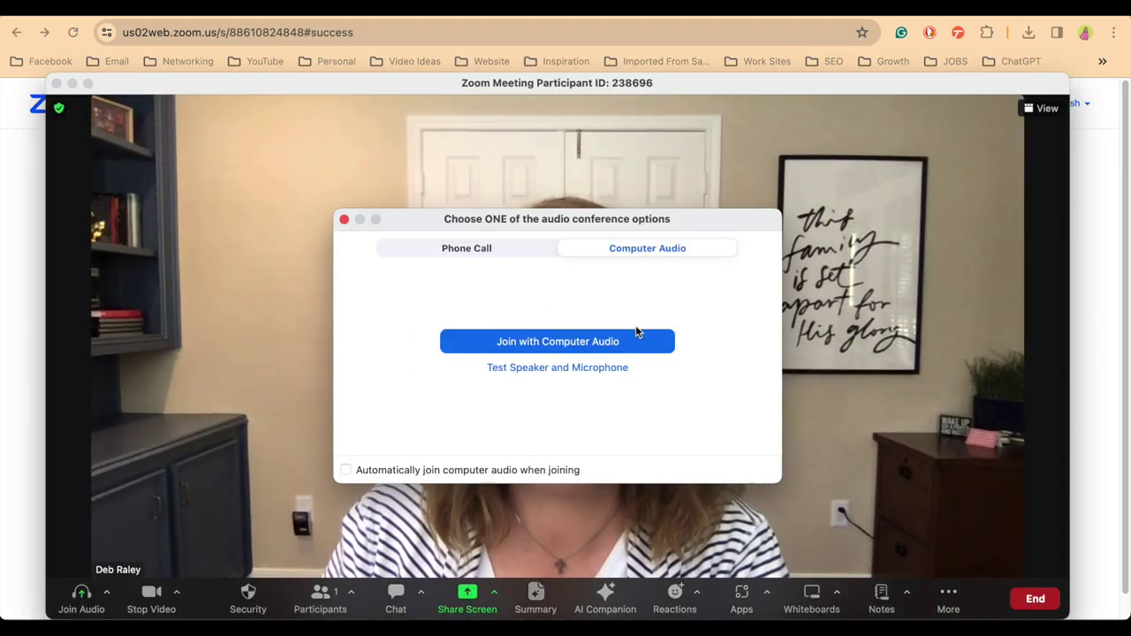
{"action": "left_click", "coordinate": [633, 342]}
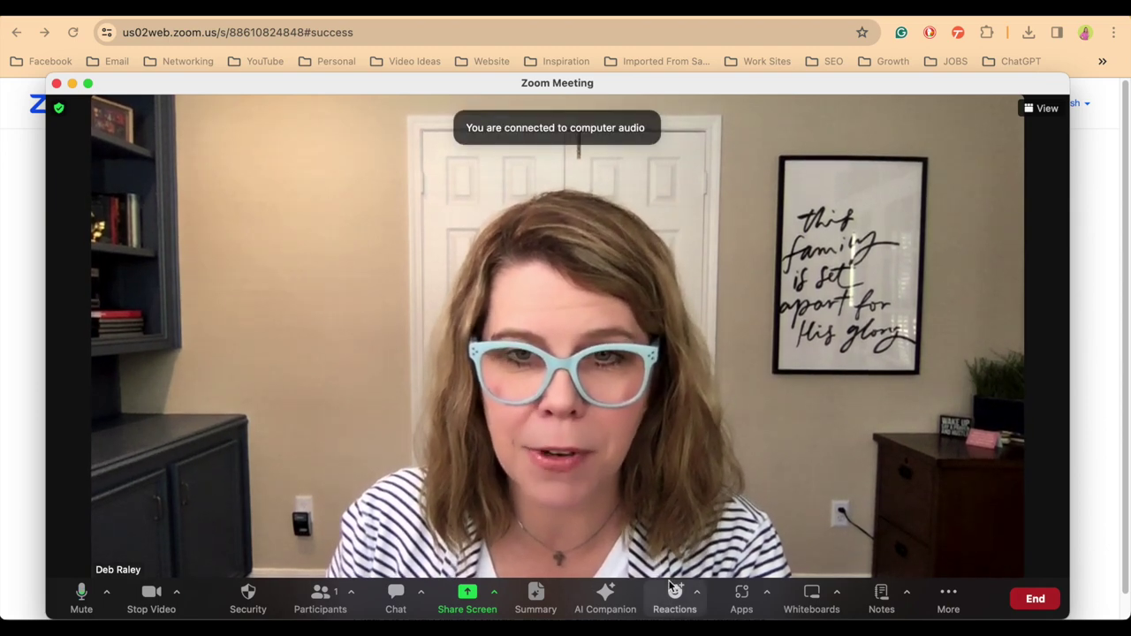
{"action": "left_click", "coordinate": [953, 598]}
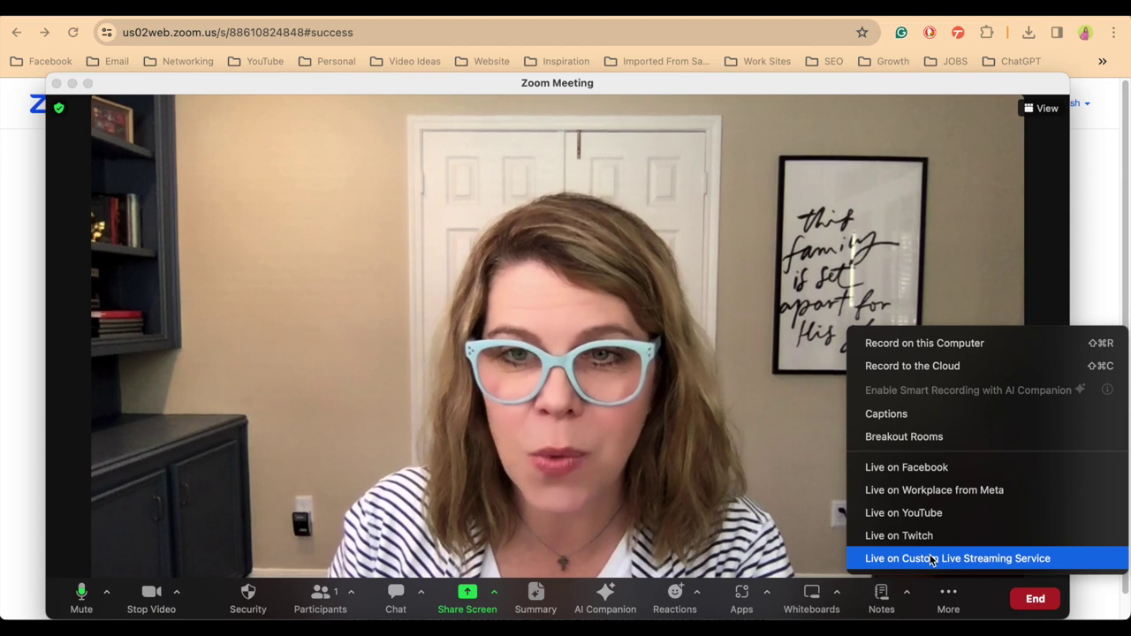
{"action": "left_click", "coordinate": [932, 558]}
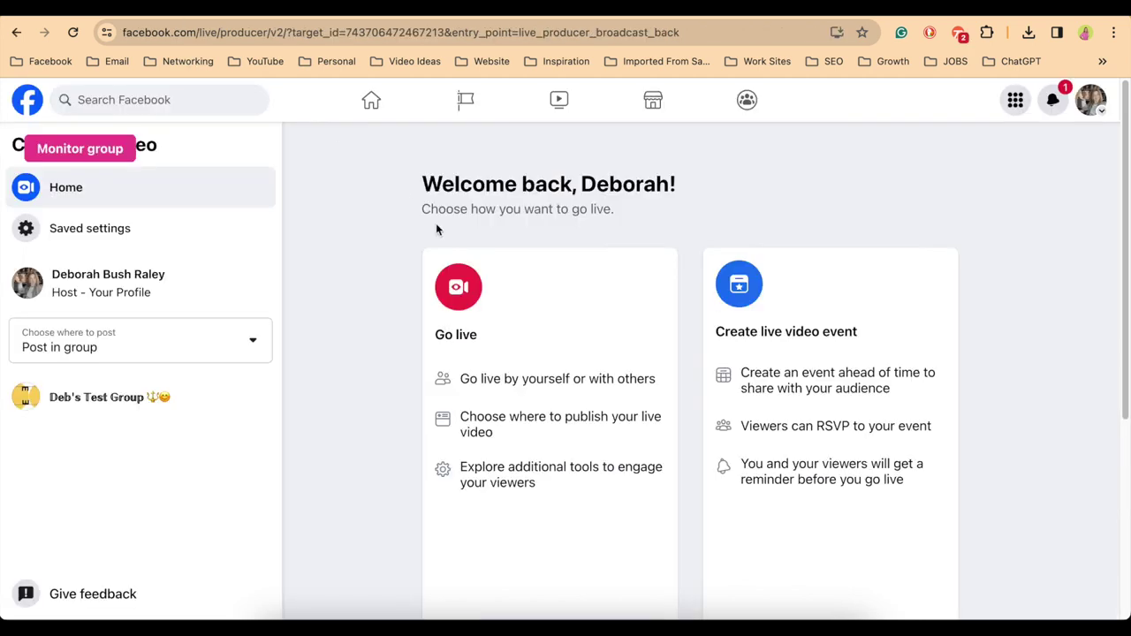
Switch to Facebook and create a new live video from a post in the test group
{"action": "scroll", "coordinate": [530, 371], "scroll_direction": "down", "scroll_amount": 3}
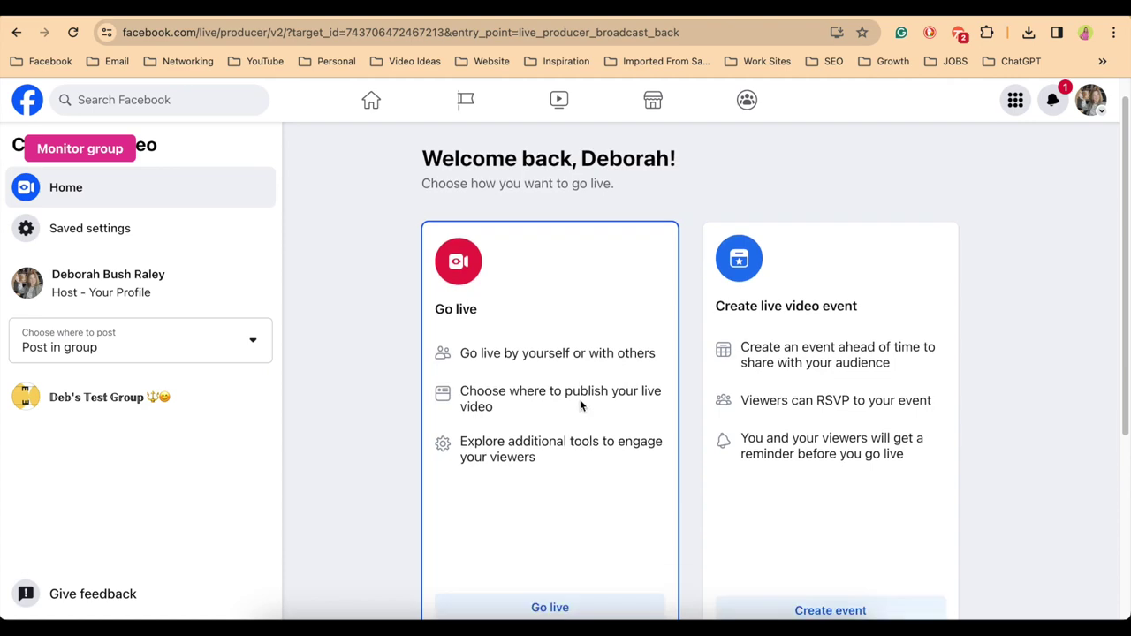
{"action": "left_click", "coordinate": [580, 525]}
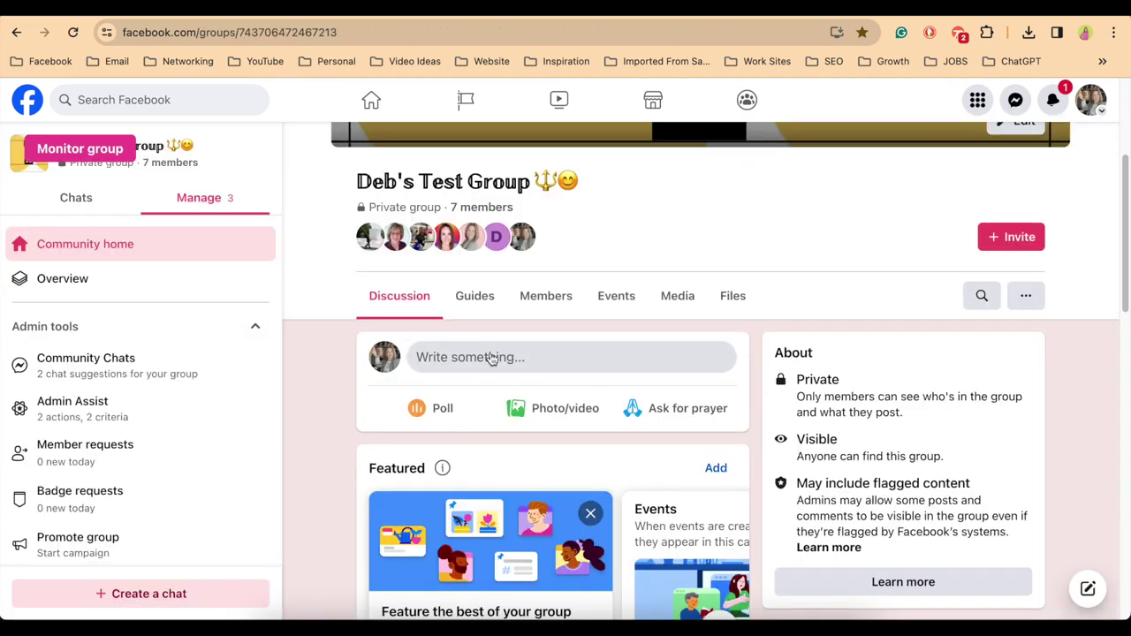
{"action": "left_click", "coordinate": [488, 358]}
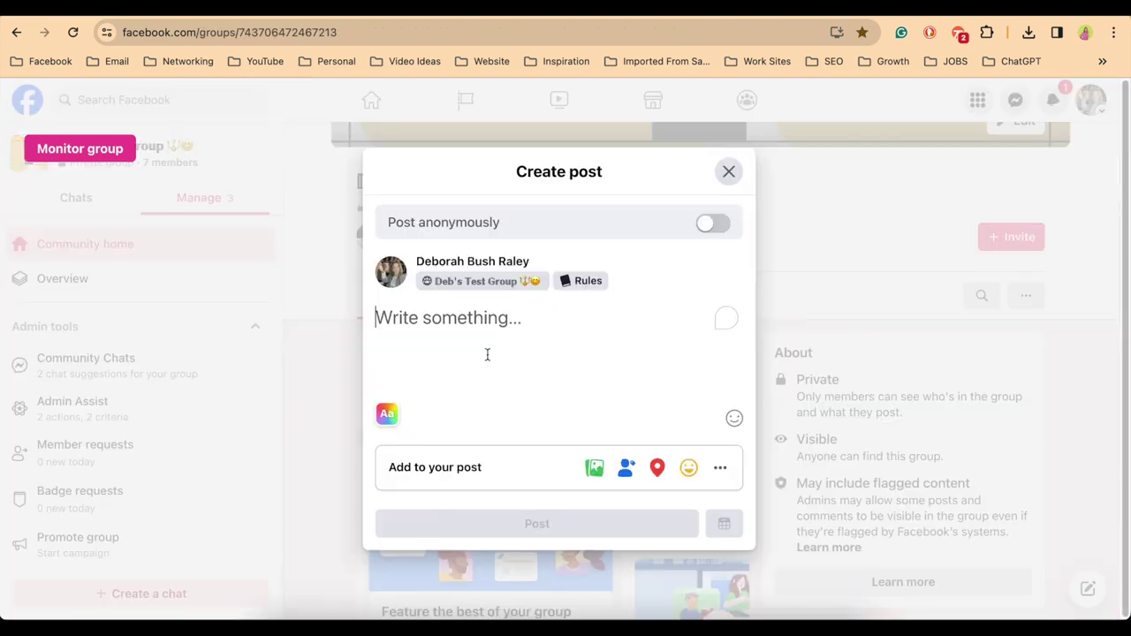
{"action": "left_click", "coordinate": [721, 467]}
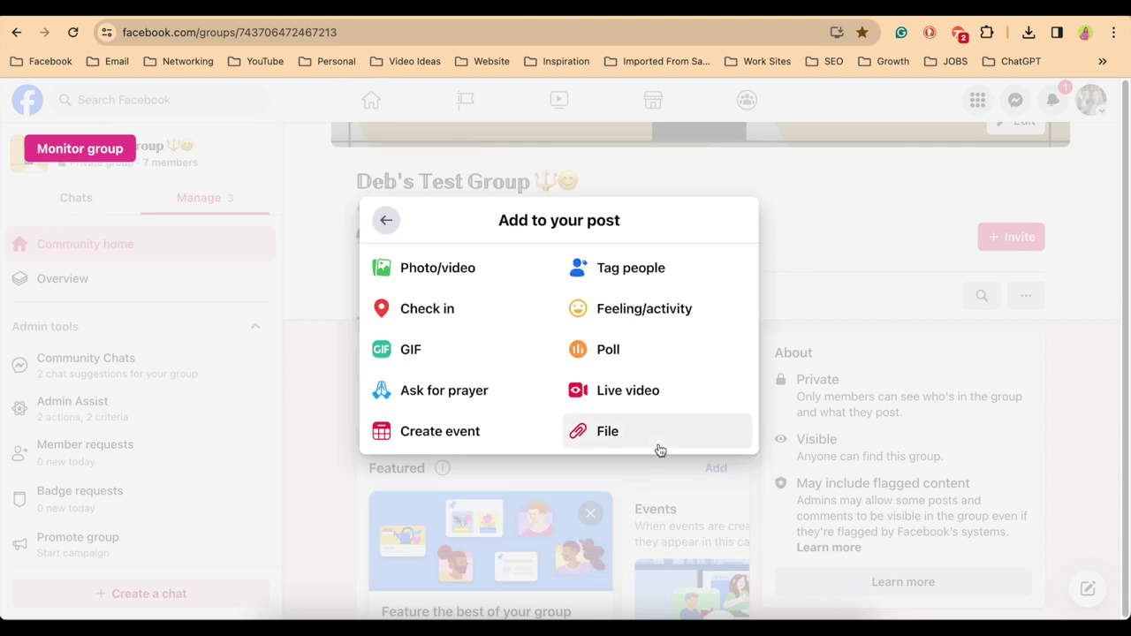
{"action": "left_click", "coordinate": [635, 399]}
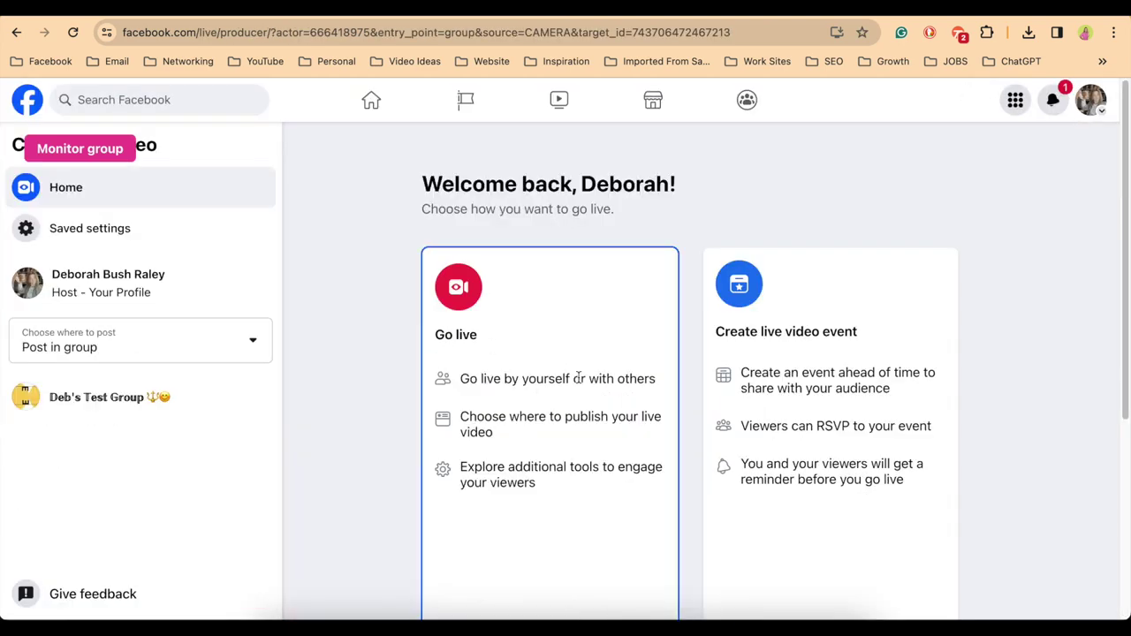
{"action": "scroll", "coordinate": [576, 378], "scroll_direction": "down", "scroll_amount": 3}
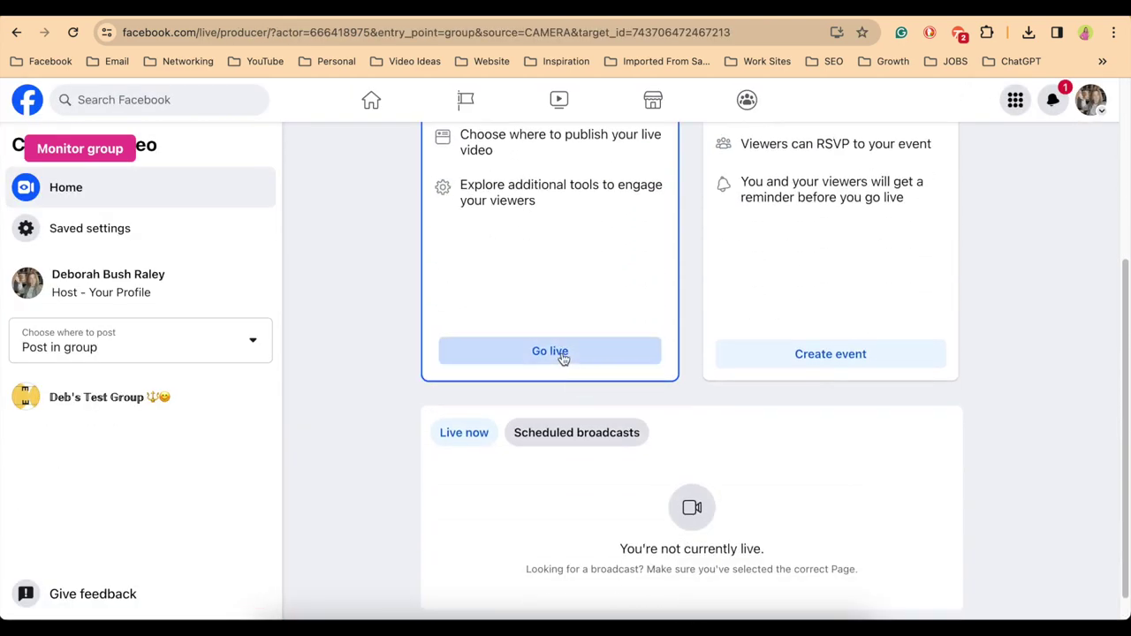
{"action": "left_click", "coordinate": [551, 352]}
Expand the advanced settings of the streaming software setup and copy the server URL
{"action": "scroll", "coordinate": [583, 371], "scroll_direction": "down", "scroll_amount": 2}
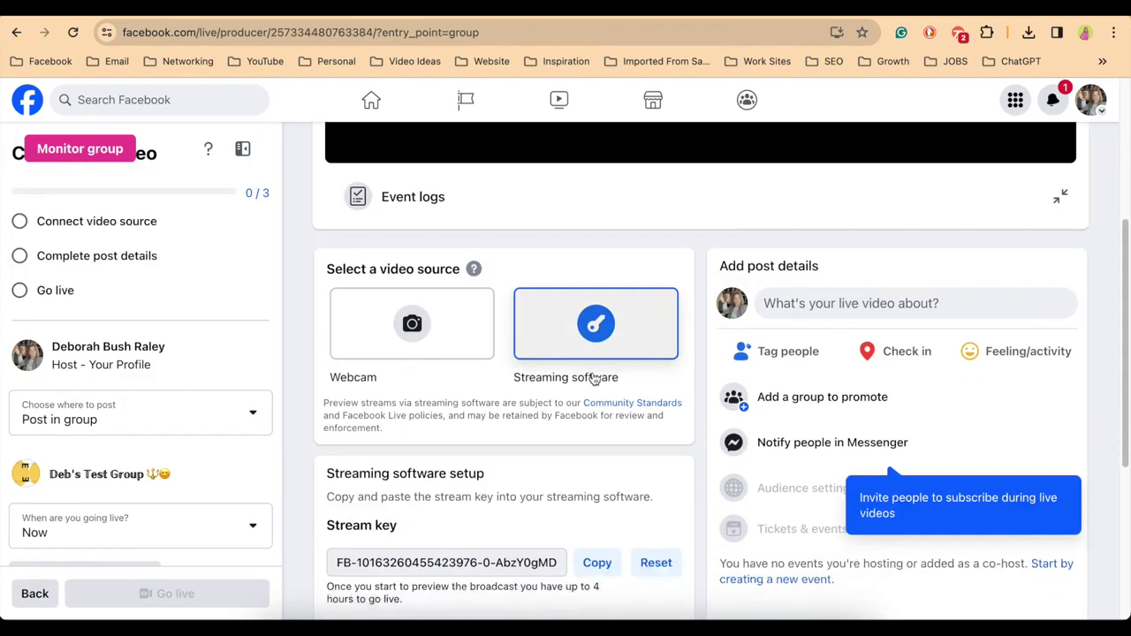
{"action": "scroll", "coordinate": [561, 382], "scroll_direction": "down", "scroll_amount": 2}
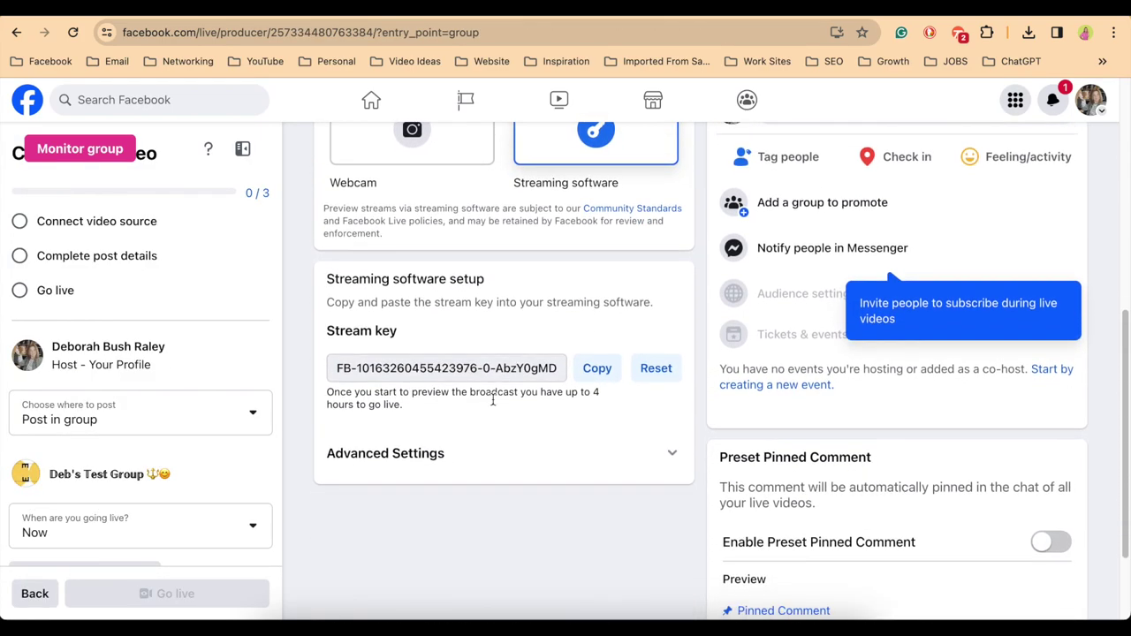
{"action": "left_click", "coordinate": [670, 455]}
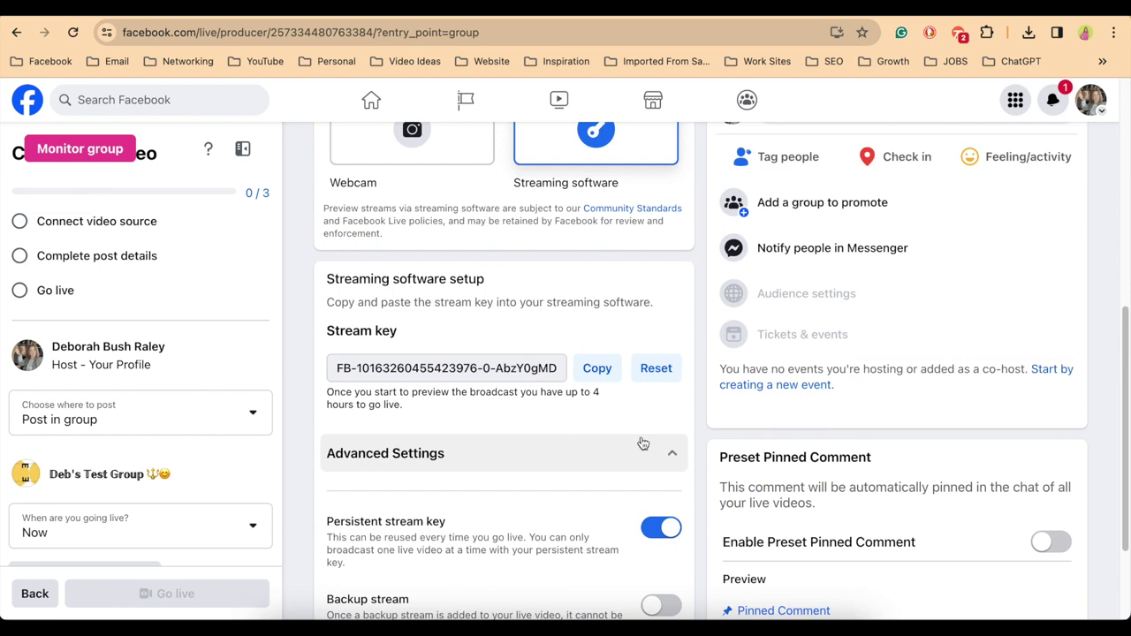
{"action": "scroll", "coordinate": [461, 386], "scroll_direction": "down", "scroll_amount": 2}
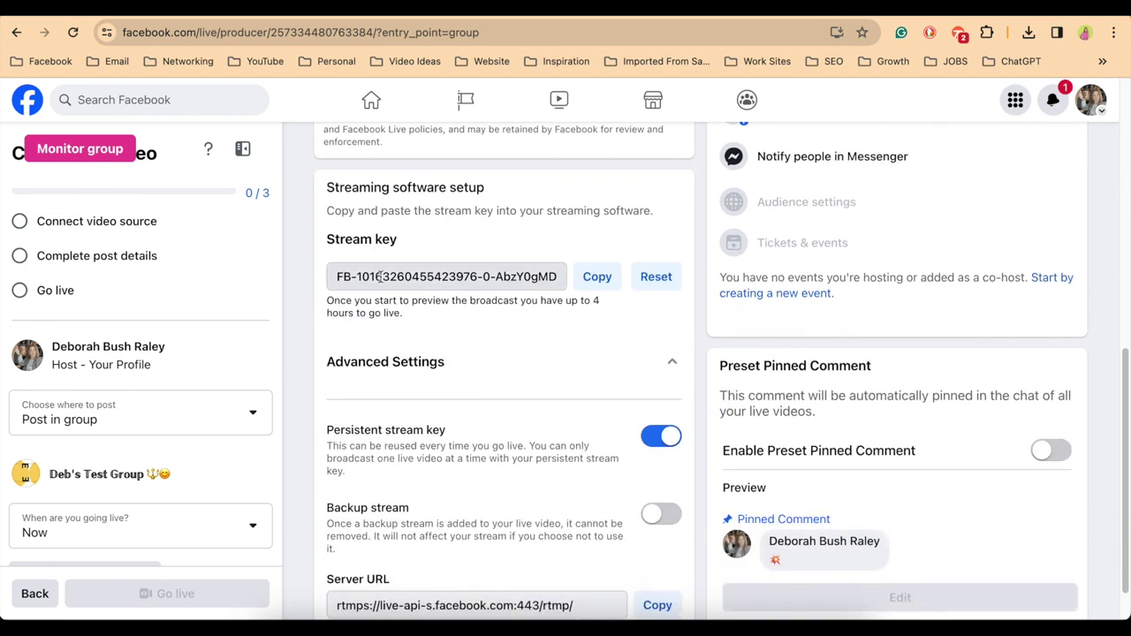
{"action": "left_click", "coordinate": [655, 586]}
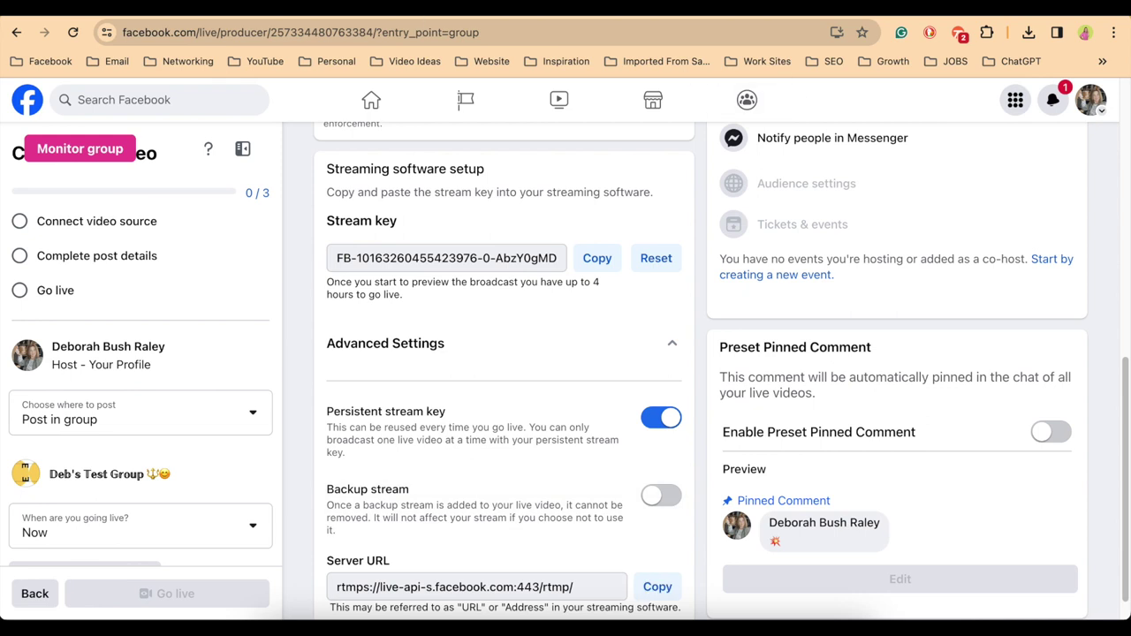
Switch to Zoom's custom streaming form and set the streaming URL to rtmps://live-api-s.facebook.com:443/rtmp/
{"action": "key", "text": "ctrl+Tab"}
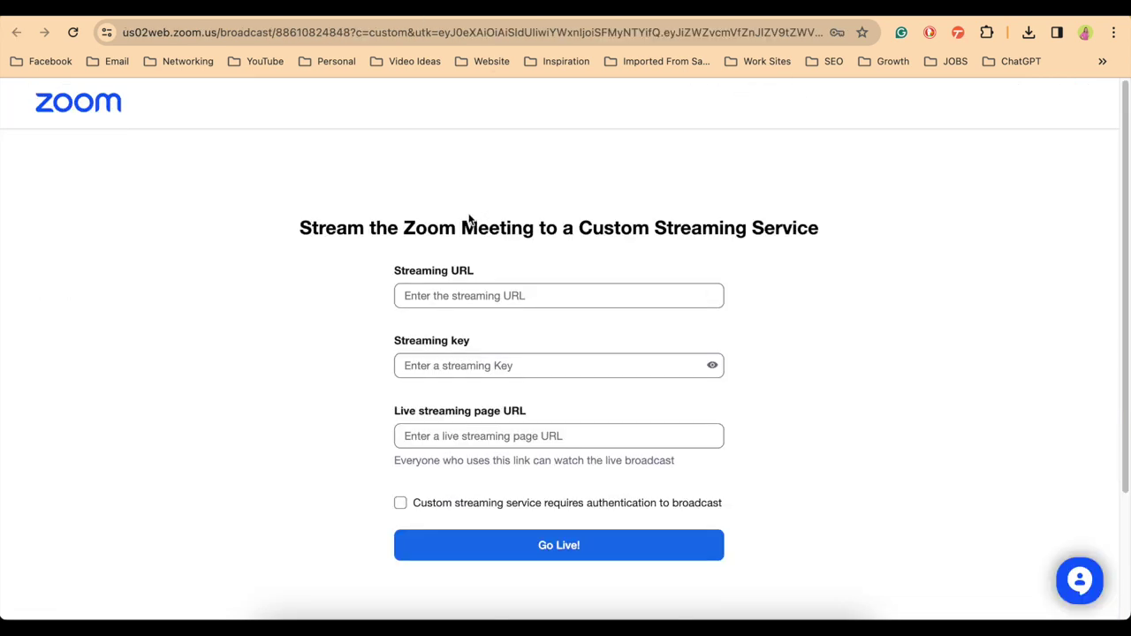
{"action": "left_click", "coordinate": [407, 296]}
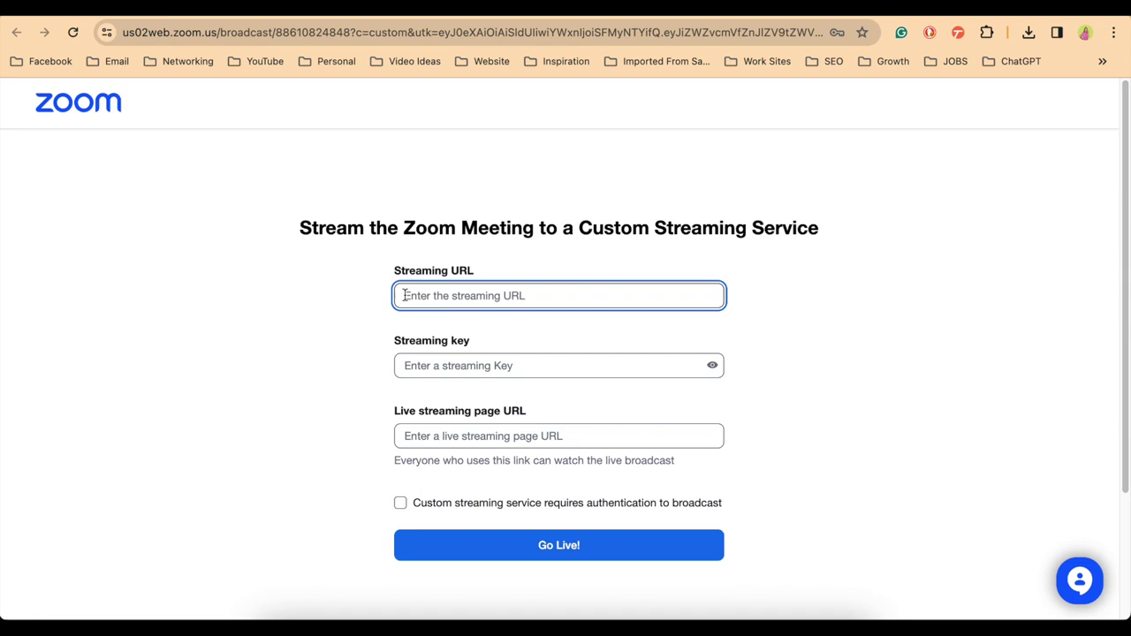
{"action": "key", "text": "ctrl+v"}
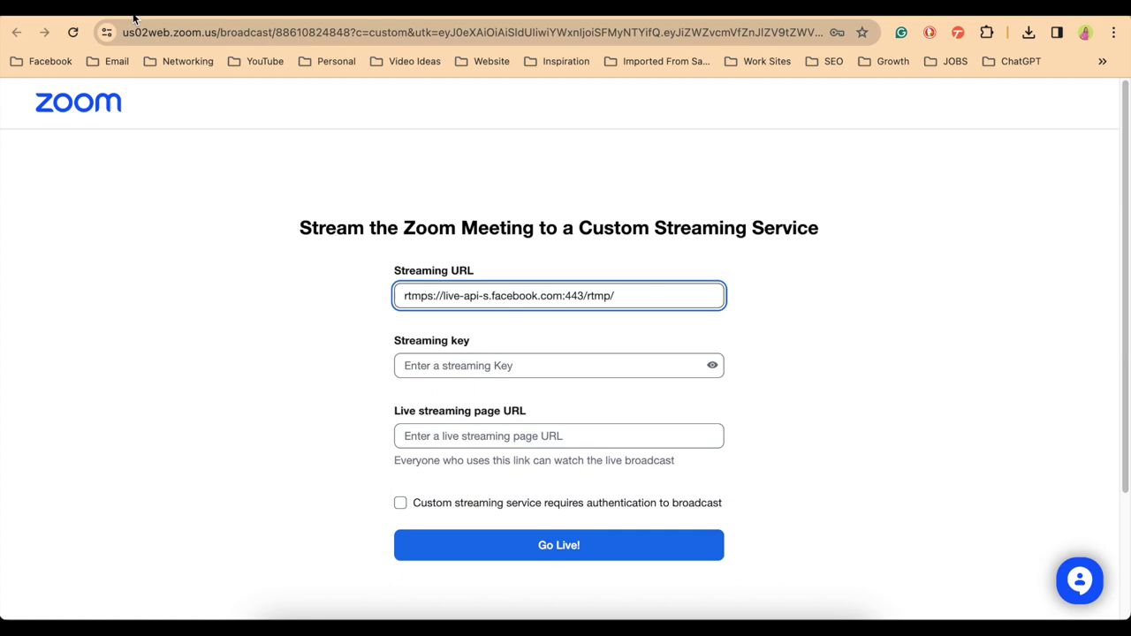
Copy the stream key from Facebook's streaming software setup and paste it into the streaming key field of Zoom's custom streaming form
{"action": "key", "text": "ctrl+Tab"}
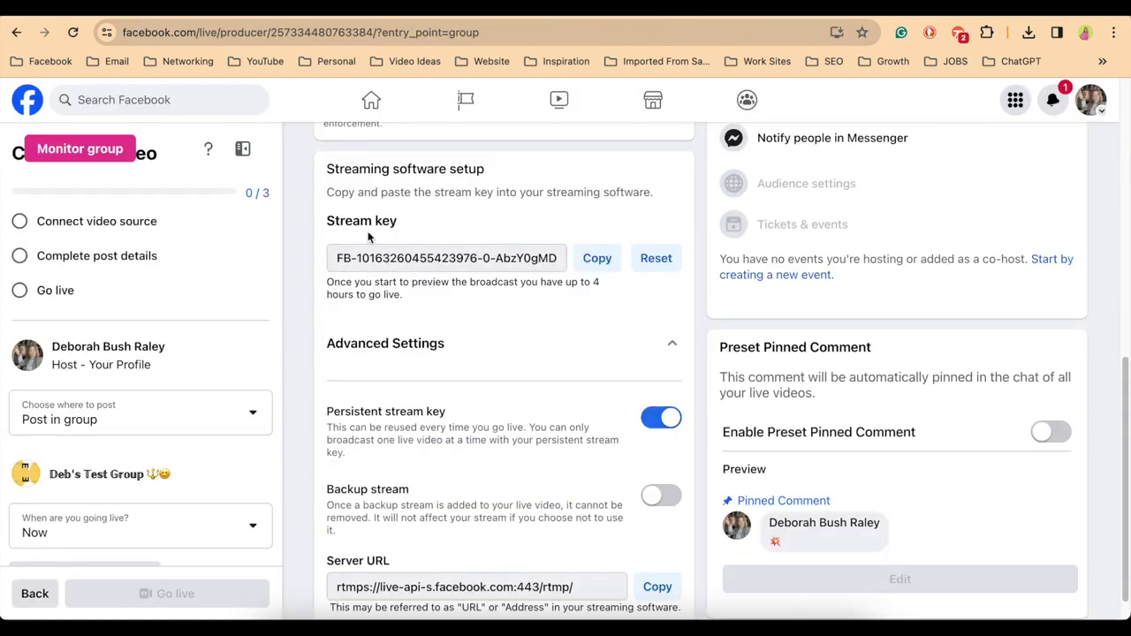
{"action": "left_click", "coordinate": [593, 260]}
{"action": "key", "text": "ctrl+Tab"}
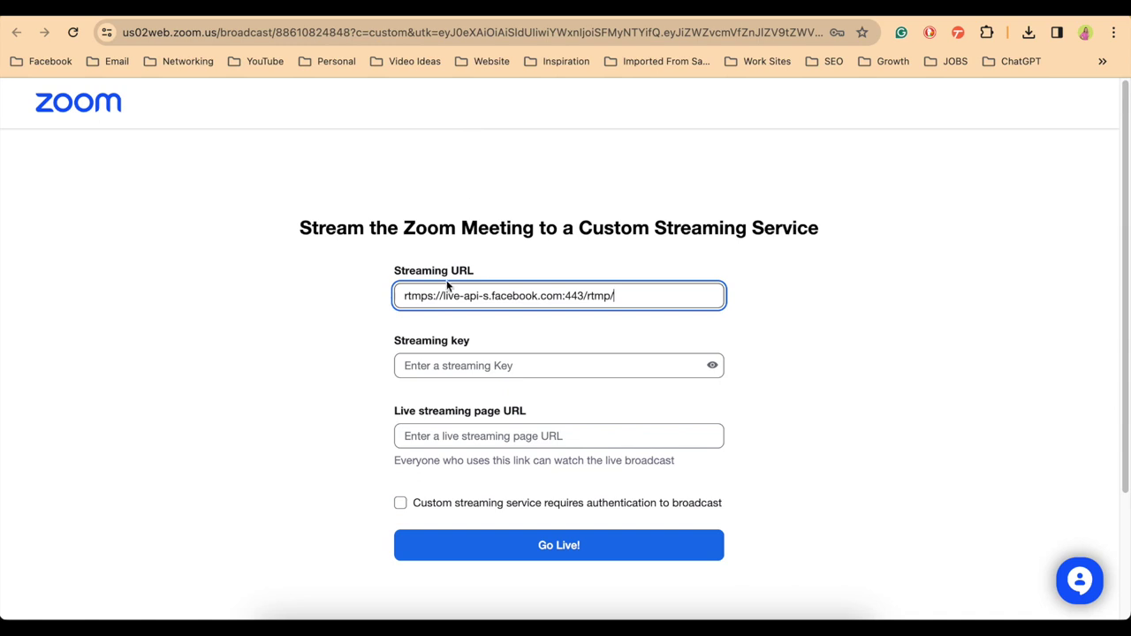
{"action": "left_click", "coordinate": [411, 363]}
{"action": "key", "text": "ctrl+v"}
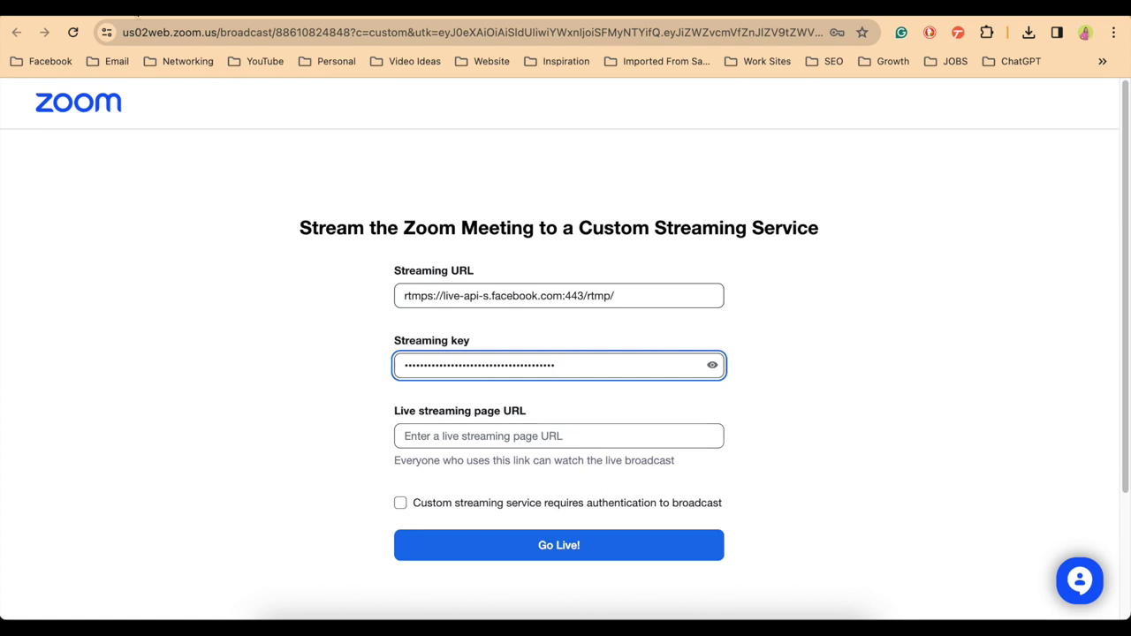
Open the Facebook test group's page in a new browser tab and copy its web address
{"action": "key", "text": "ctrl+shift+Tab"}
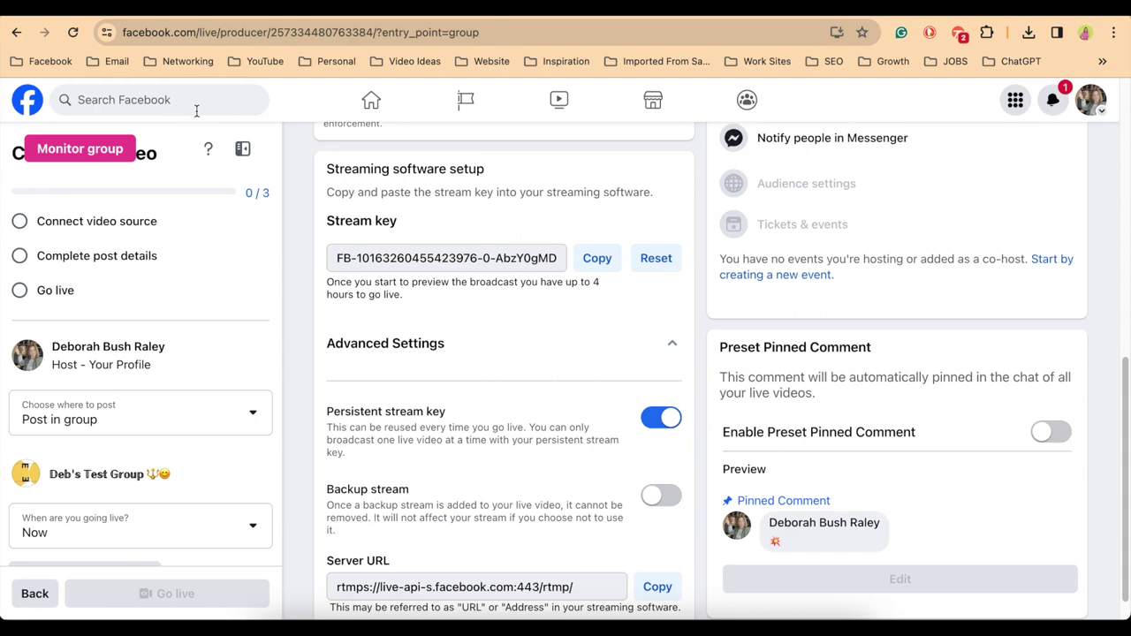
{"action": "scroll", "coordinate": [196, 111], "scroll_direction": "up", "scroll_amount": 2}
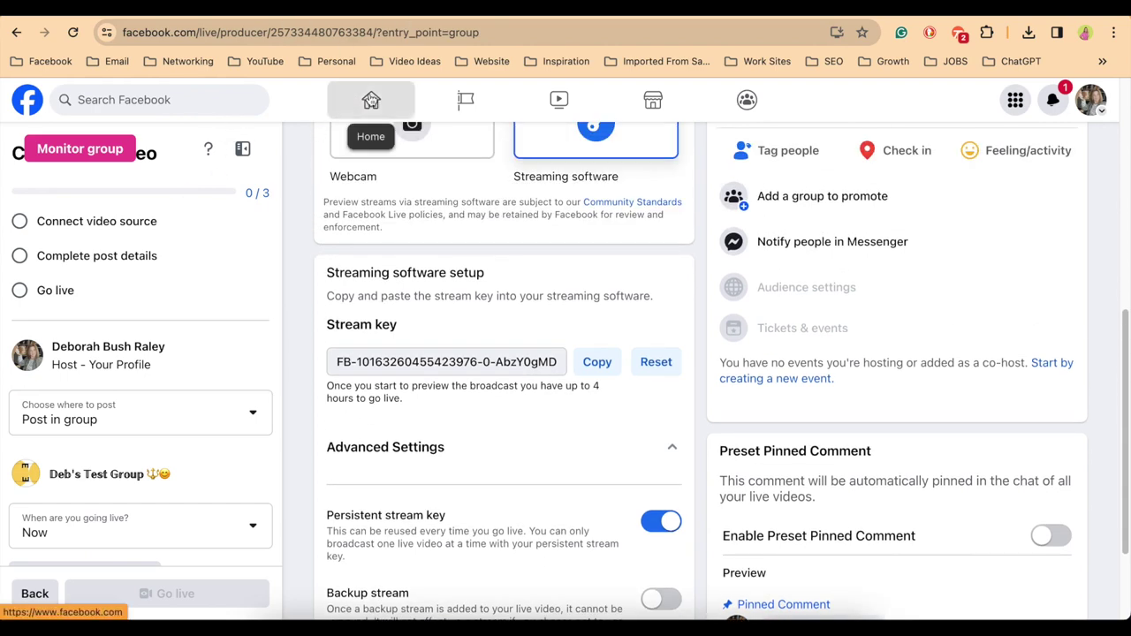
{"action": "key", "text": "super+t"}
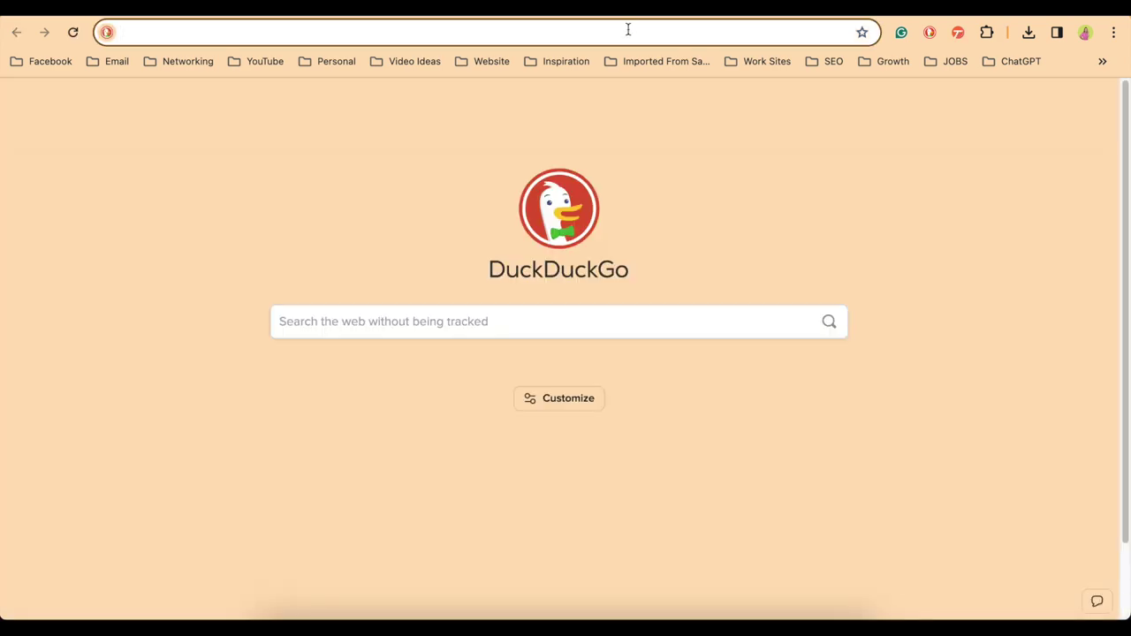
{"action": "type", "text": "www.fa"}
{"action": "key", "text": "Return"}
{"action": "left_click", "coordinate": [348, 32]}
{"action": "right_click", "coordinate": [348, 32]}
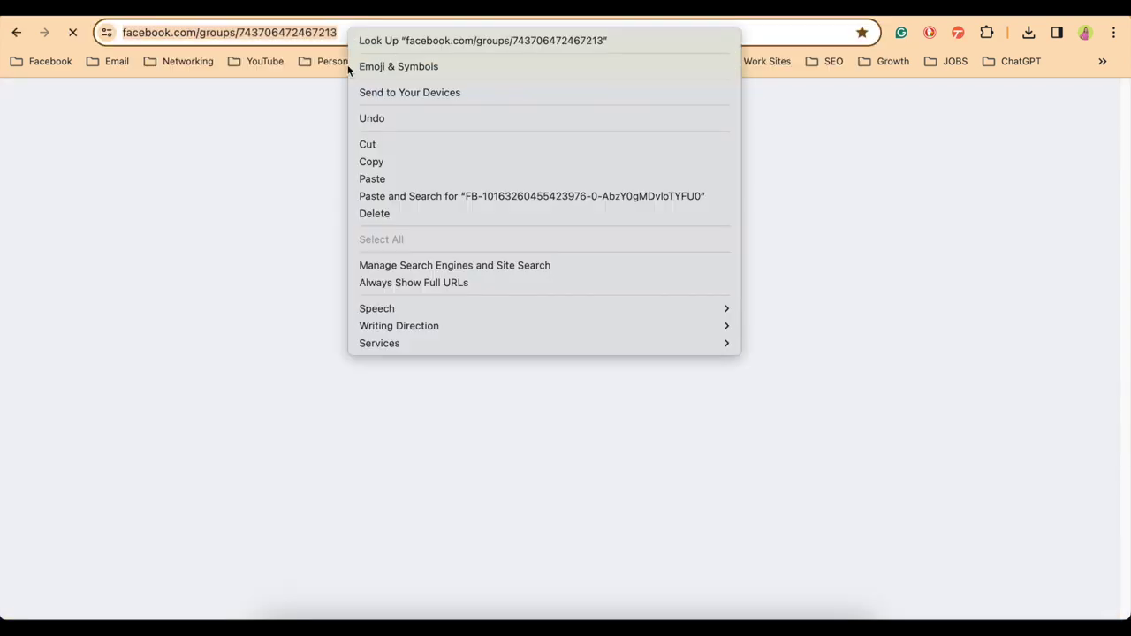
{"action": "left_click", "coordinate": [372, 163]}
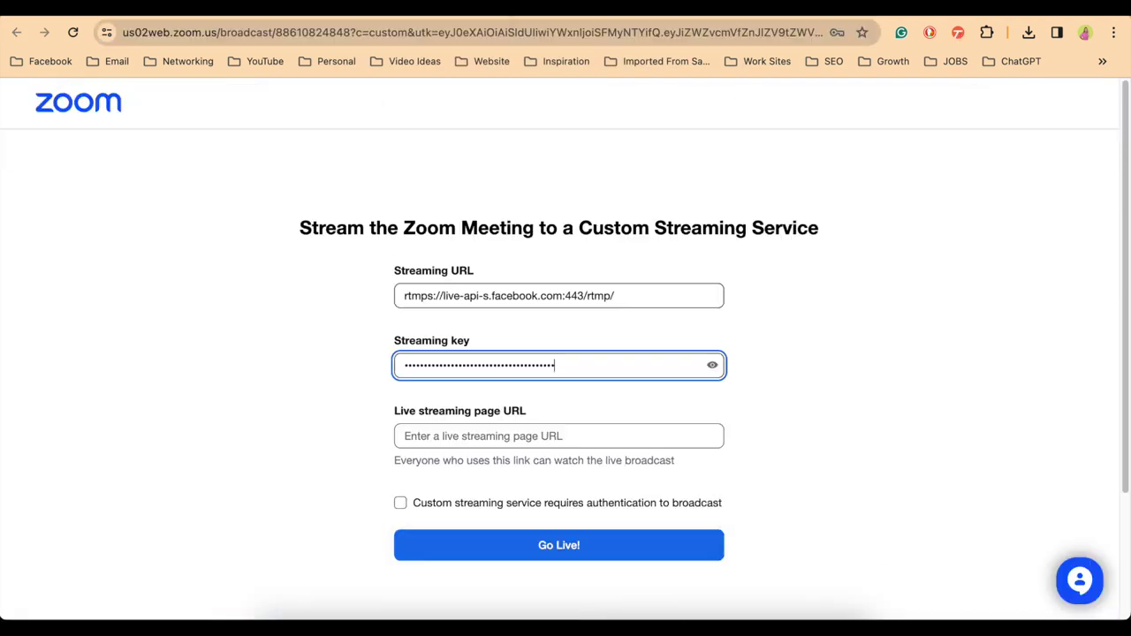
Paste the copied group address as Zoom's live streaming page URL and go live, dismissing the offer to save the password
{"action": "left_click", "coordinate": [406, 436]}
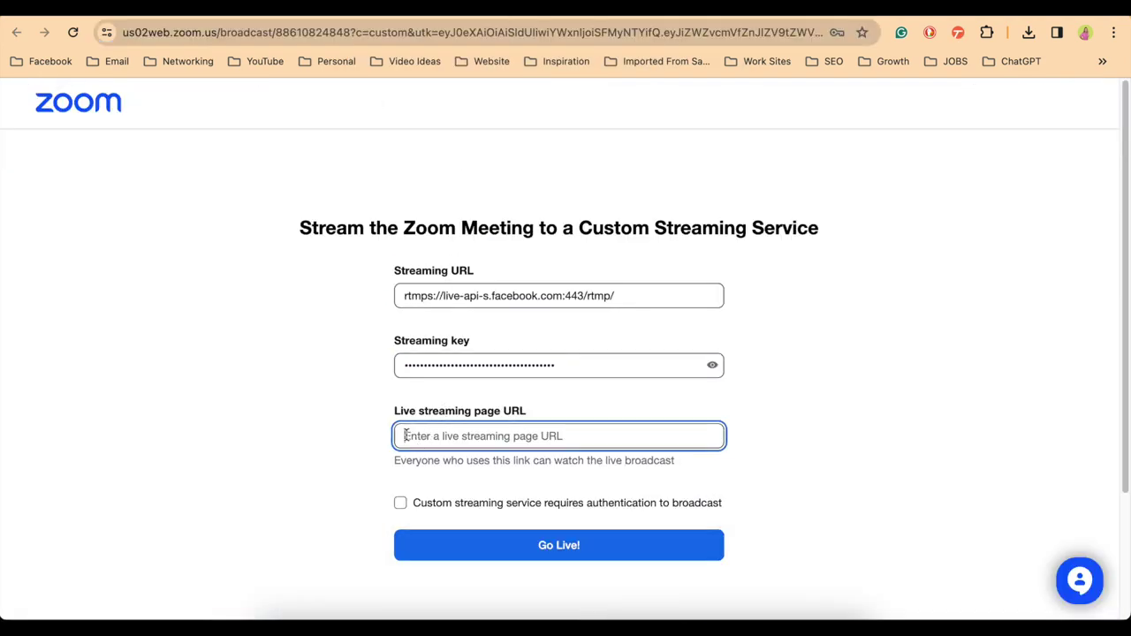
{"action": "key", "text": "super+v"}
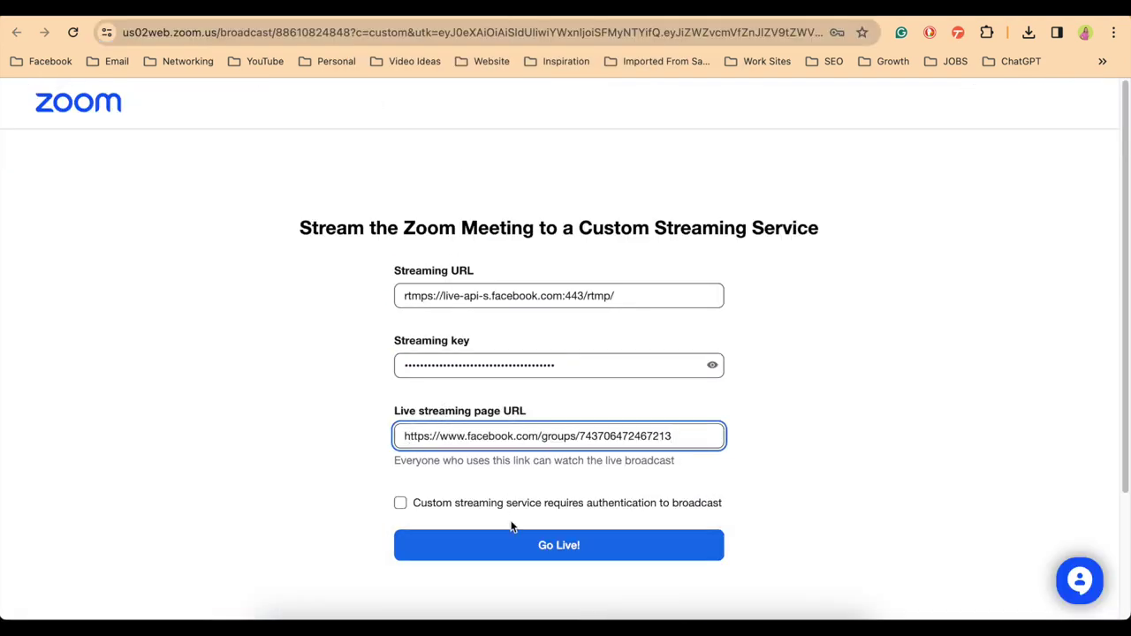
{"action": "left_click", "coordinate": [463, 554]}
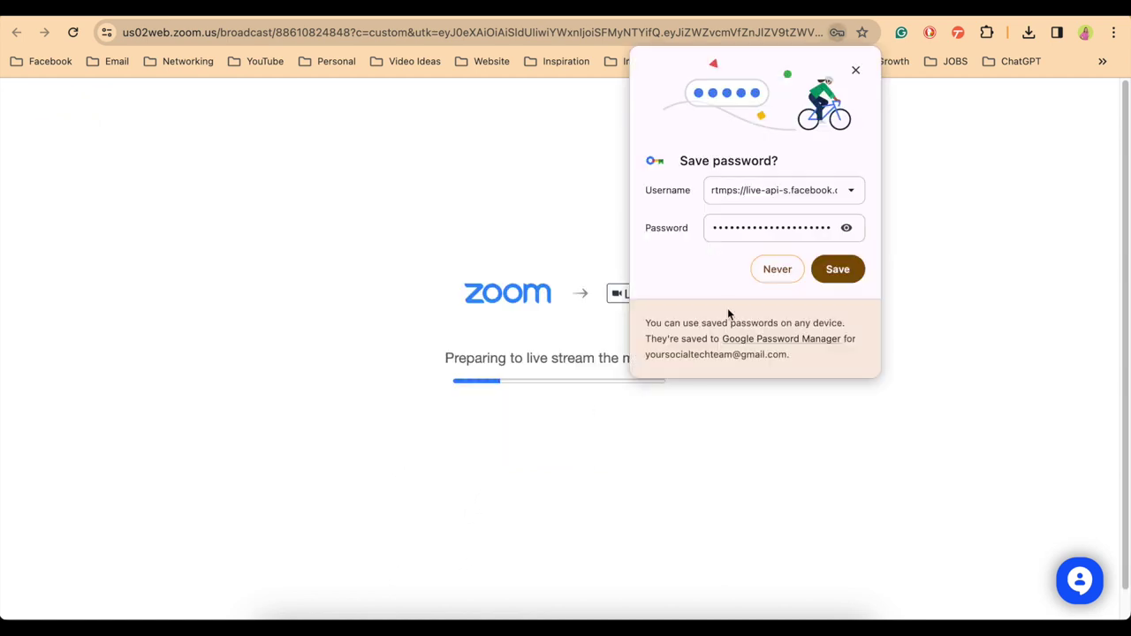
{"action": "left_click", "coordinate": [855, 71]}
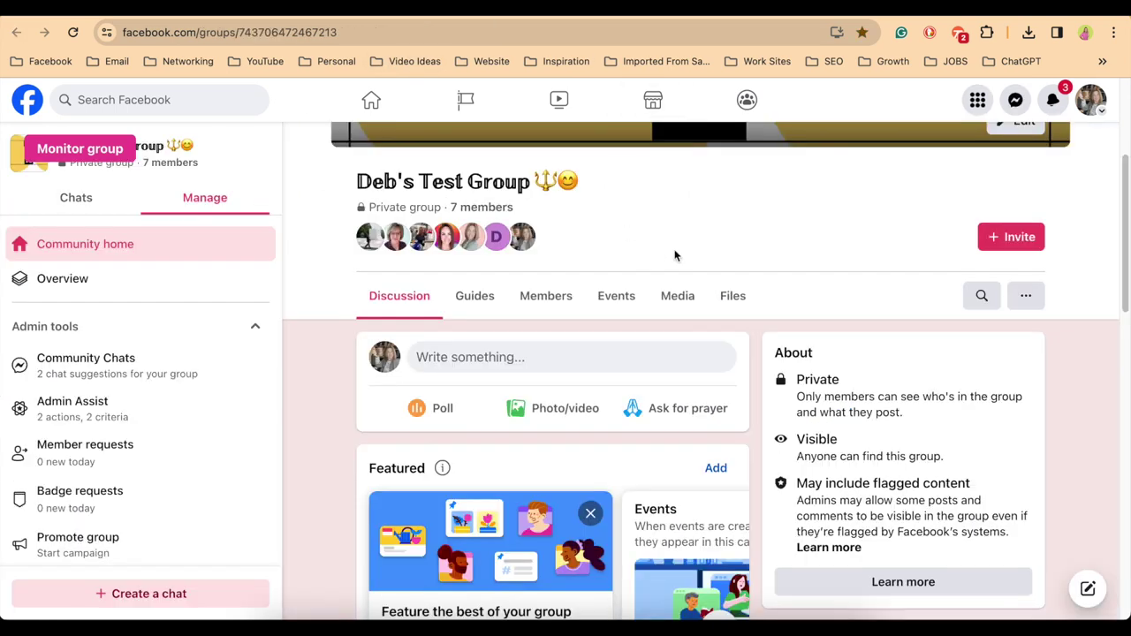
Switch to Facebook's live producer and save the post details with the title "test" and the description "test"
{"action": "key", "text": "super+l"}
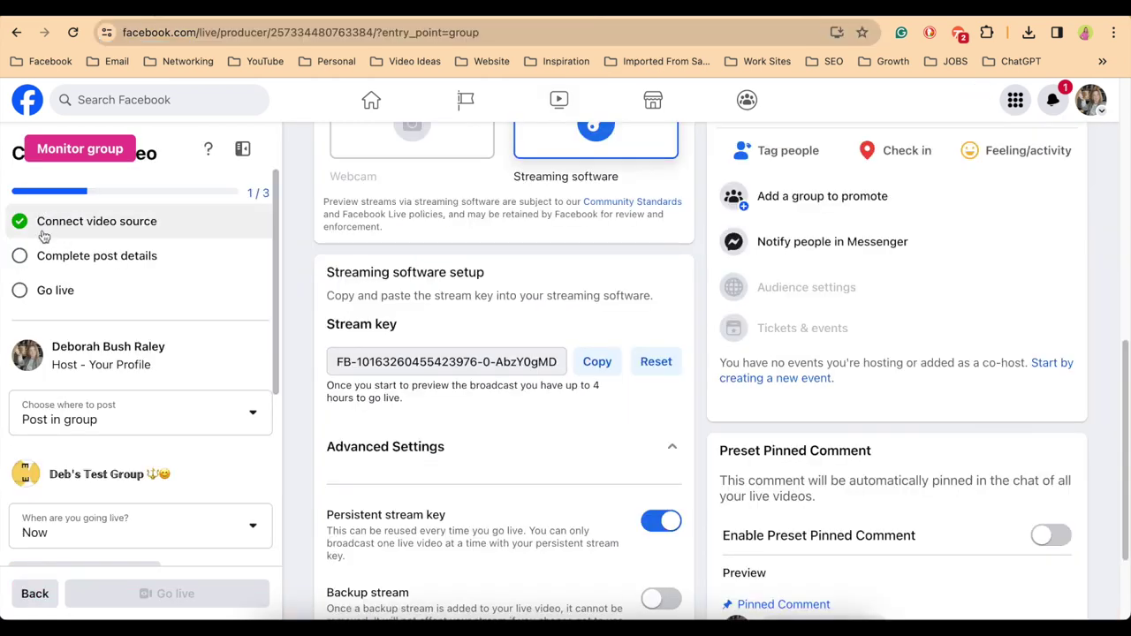
{"action": "scroll", "coordinate": [819, 278], "scroll_direction": "up", "scroll_amount": 6}
{"action": "scroll", "coordinate": [829, 409], "scroll_direction": "down", "scroll_amount": 4}
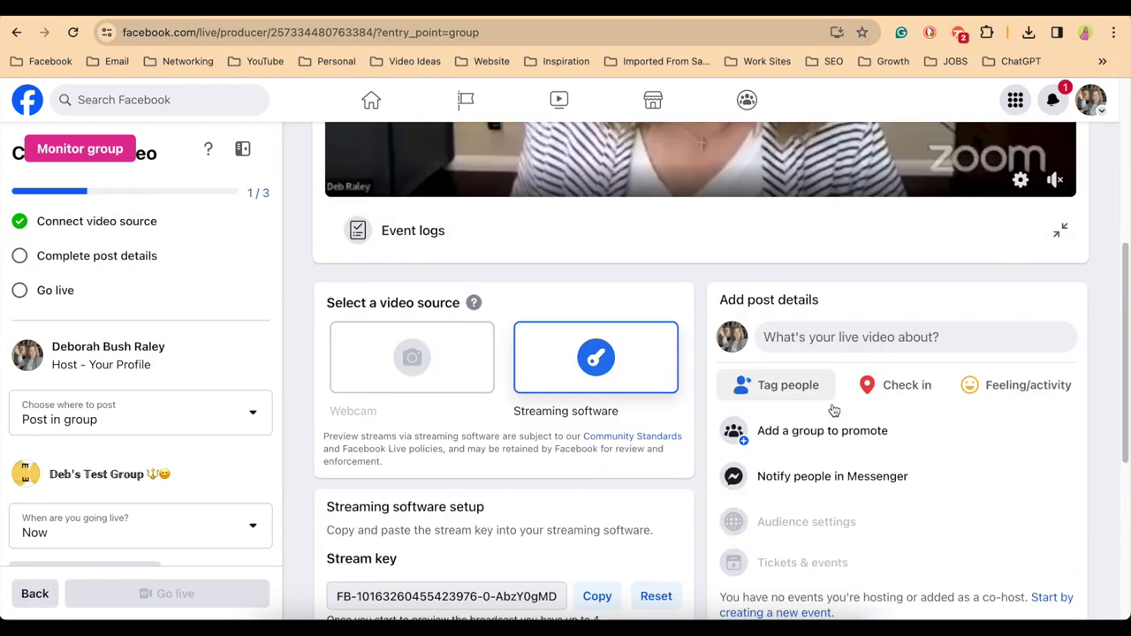
{"action": "left_click", "coordinate": [791, 337]}
{"action": "left_click", "coordinate": [488, 280]}
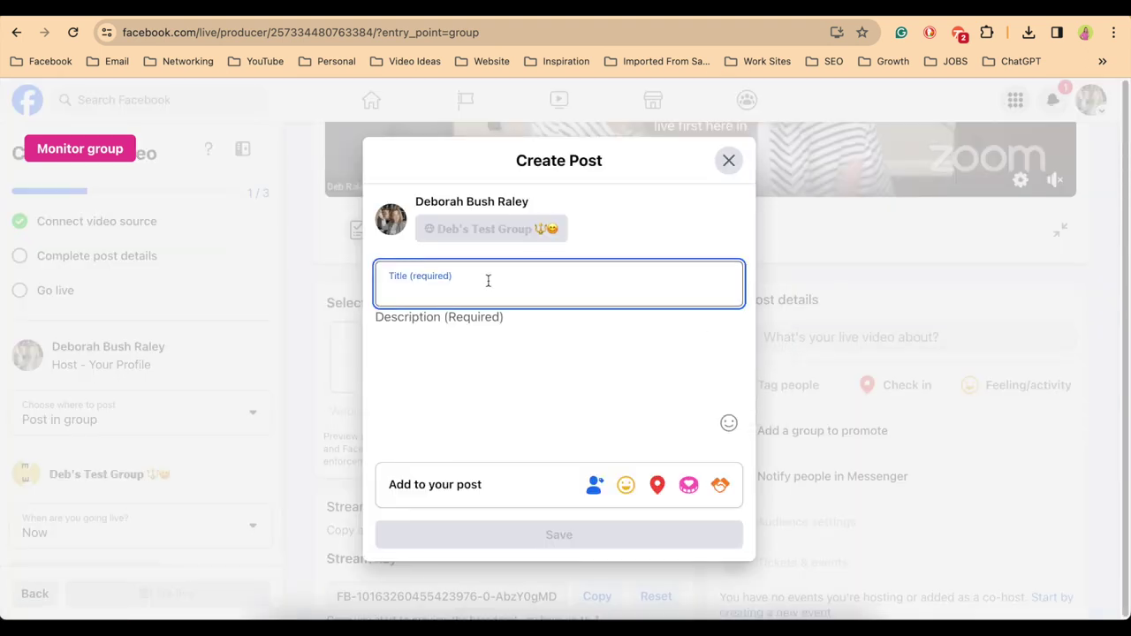
{"action": "type", "text": "test"}
{"action": "left_click", "coordinate": [493, 316]}
{"action": "type", "text": "t"}
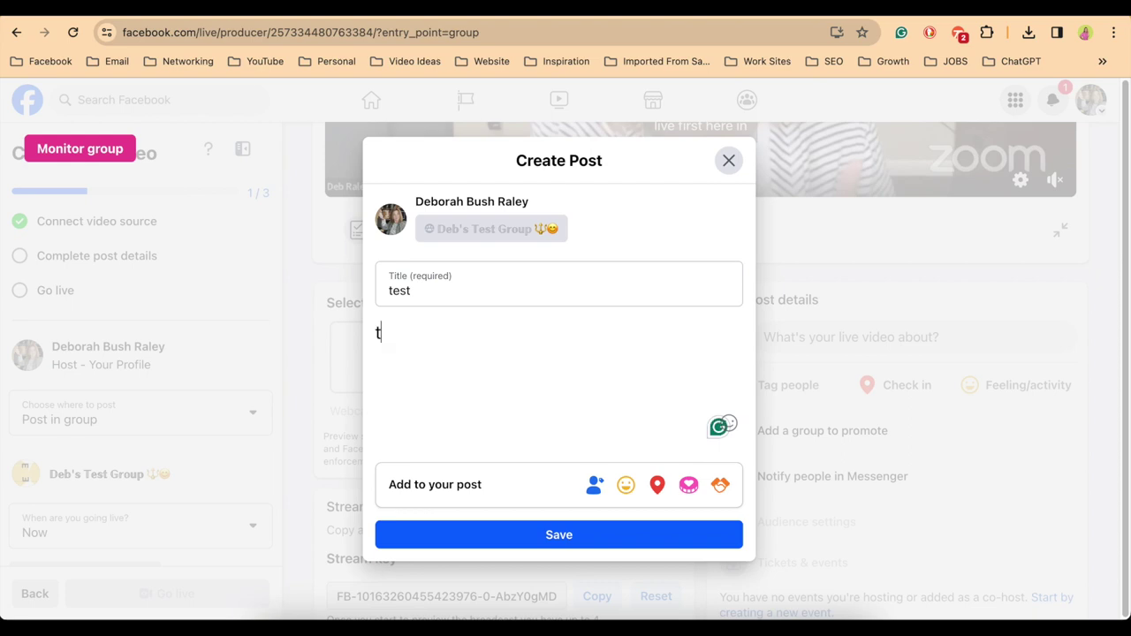
{"action": "type", "text": "est"}
{"action": "left_click", "coordinate": [495, 535]}
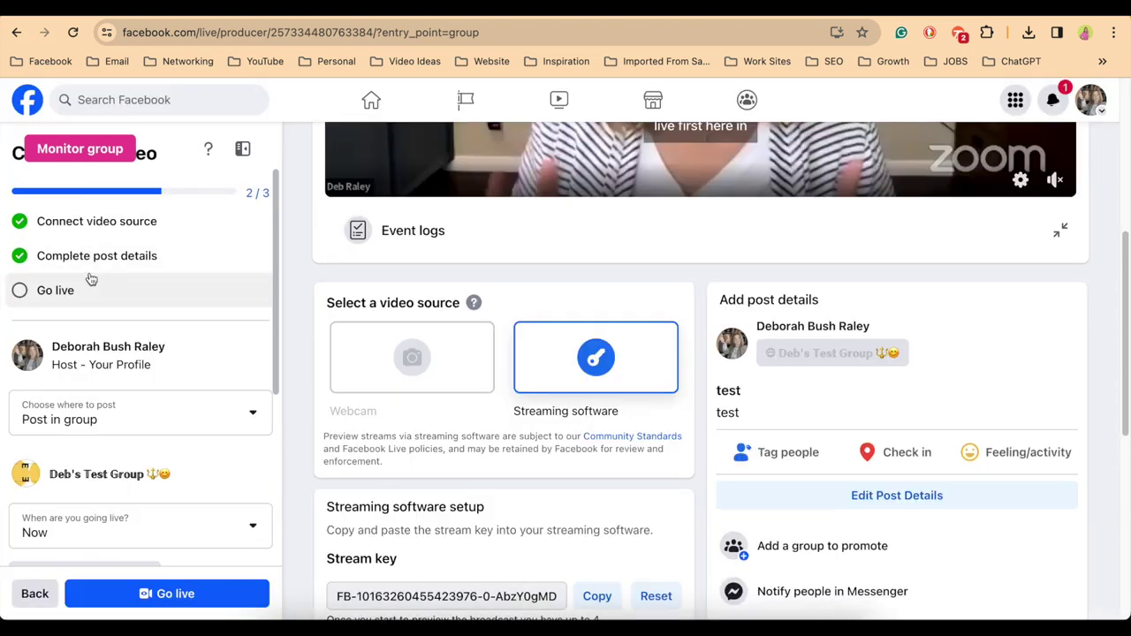
{"action": "scroll", "coordinate": [555, 297], "scroll_direction": "up", "scroll_amount": 4}
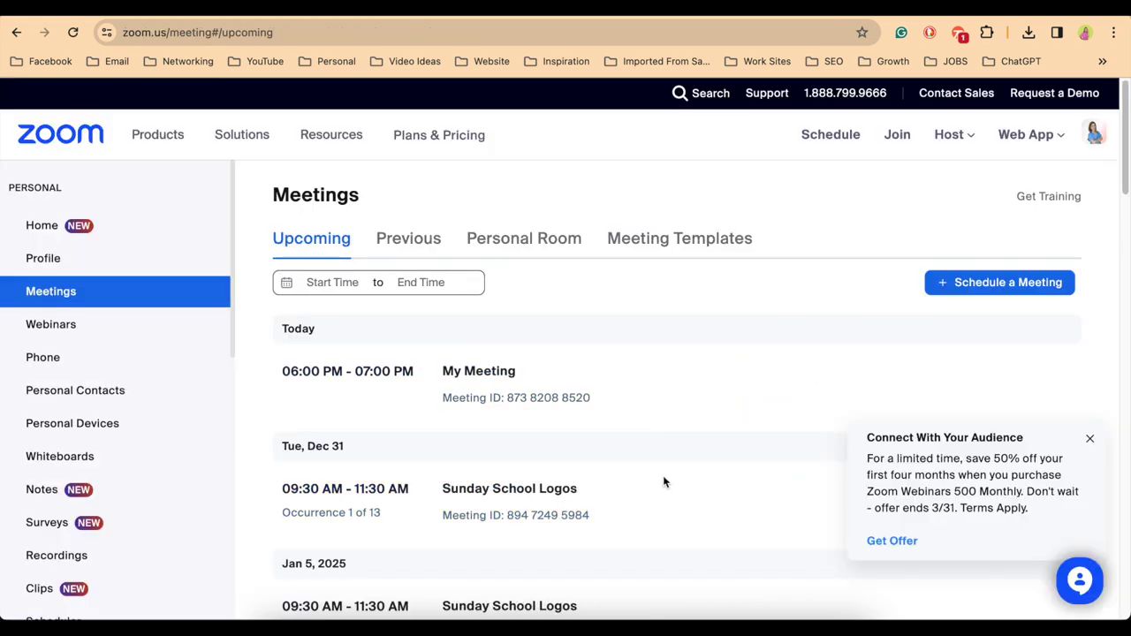
Open the live streaming settings of the upcoming "My Meeting" in Zoom and open its custom streaming service configuration
{"action": "mouse_move", "coordinate": [625, 407]}
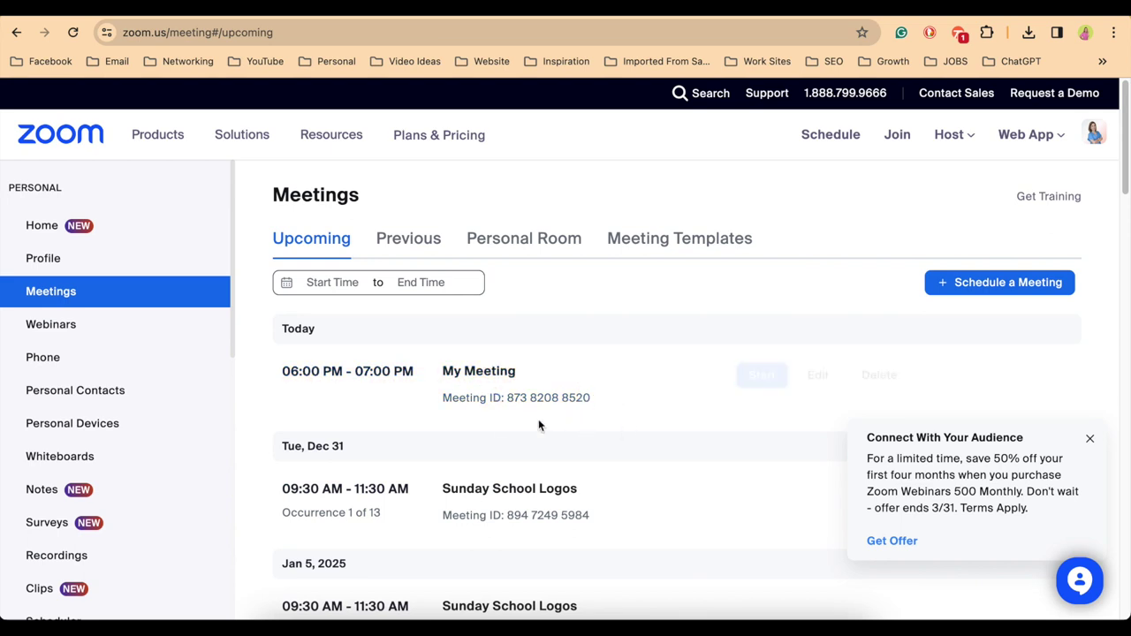
{"action": "mouse_move", "coordinate": [547, 495]}
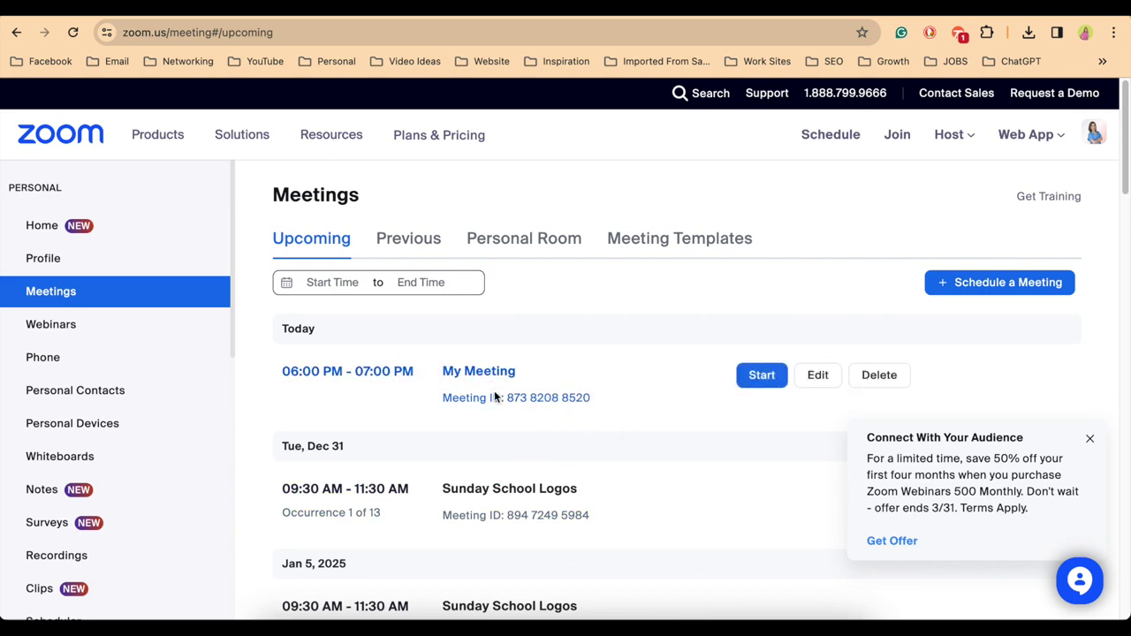
{"action": "mouse_move", "coordinate": [439, 379]}
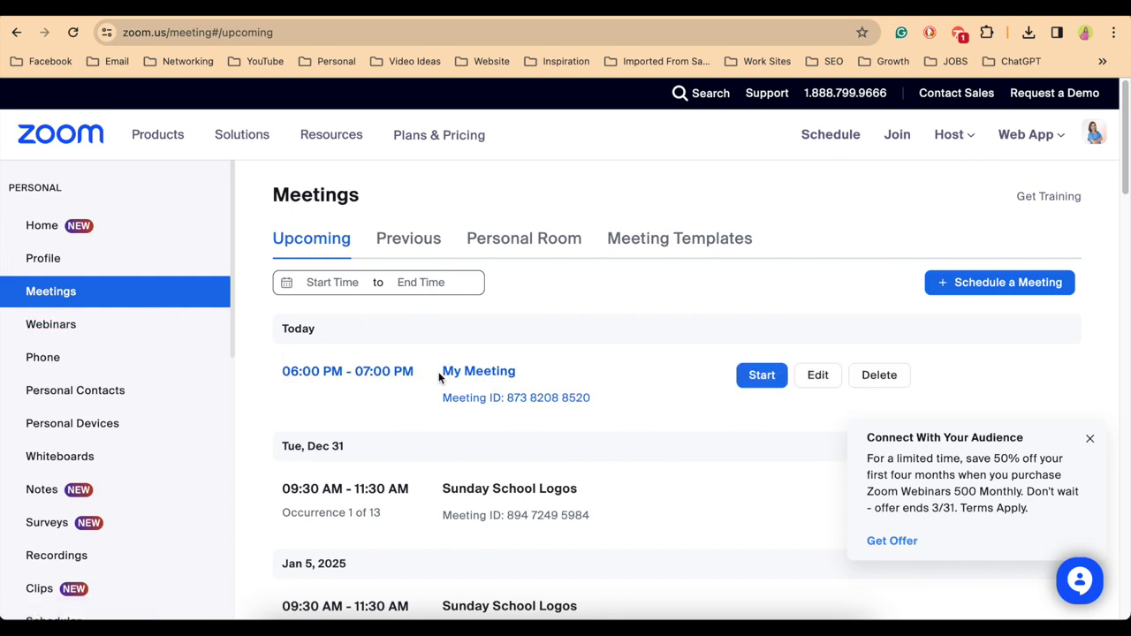
{"action": "left_click", "coordinate": [484, 375]}
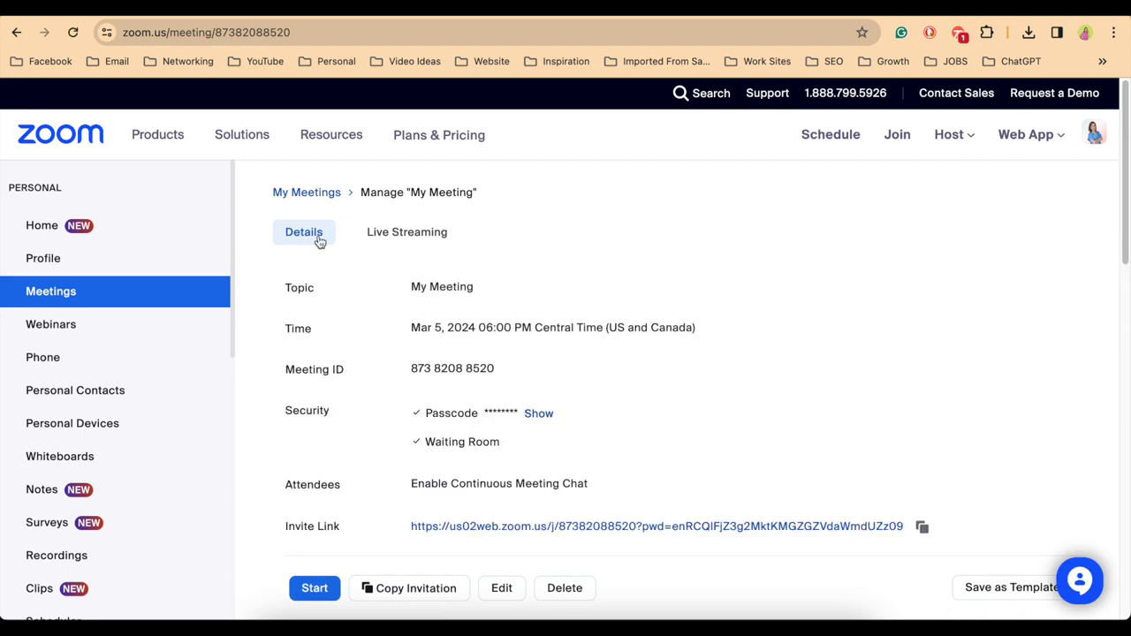
{"action": "left_click", "coordinate": [402, 235]}
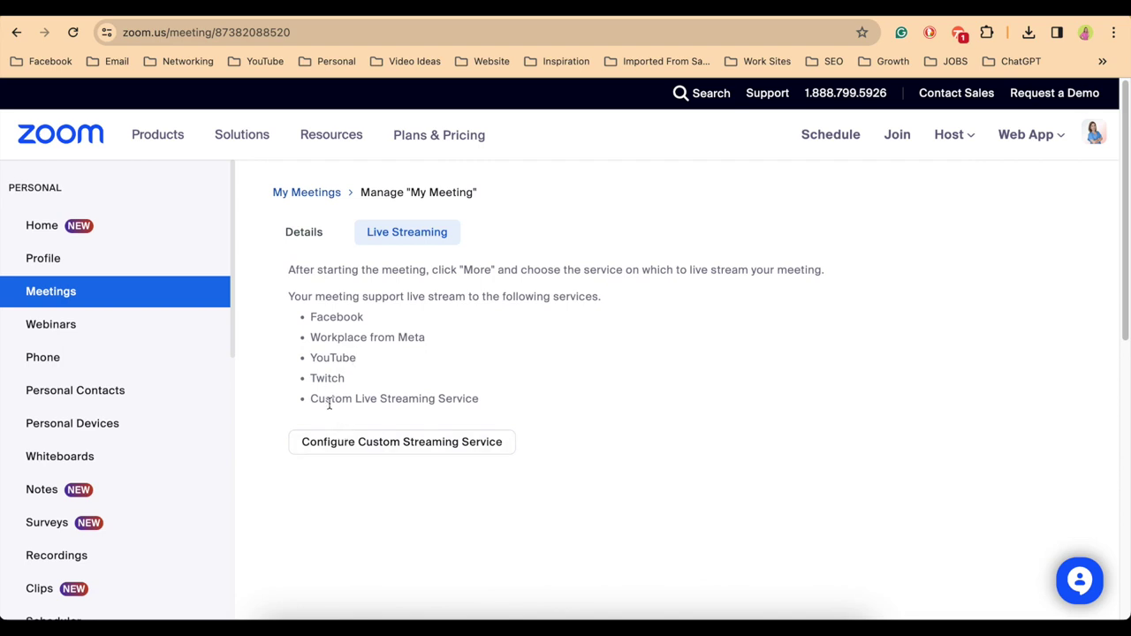
{"action": "left_click", "coordinate": [372, 450]}
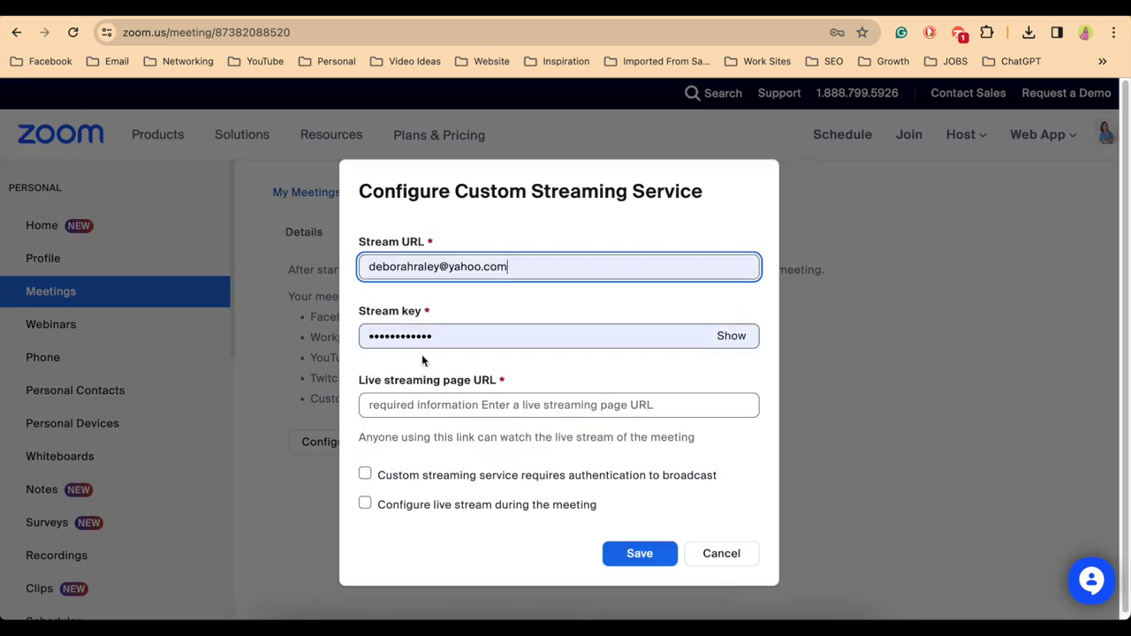